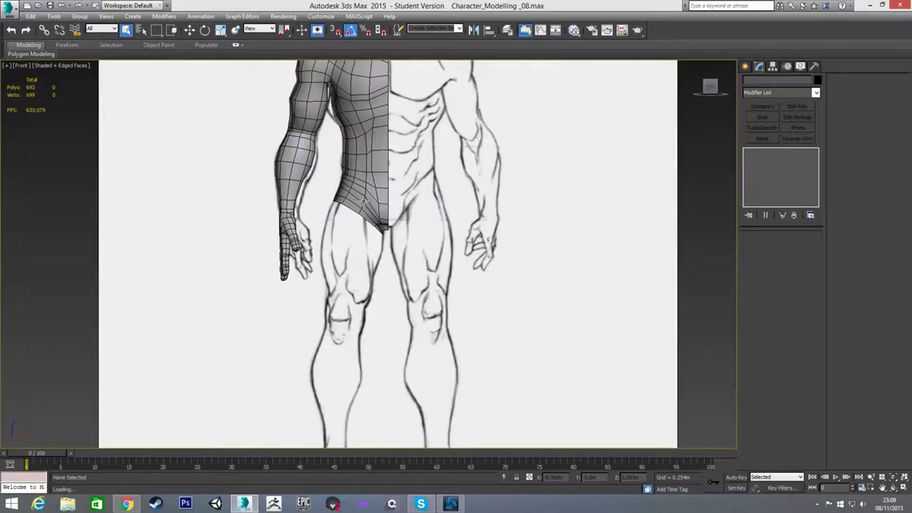
Select the open border loop at the top of the body mesh's leg and cap it.
scroll(339, 228, "up", 3)
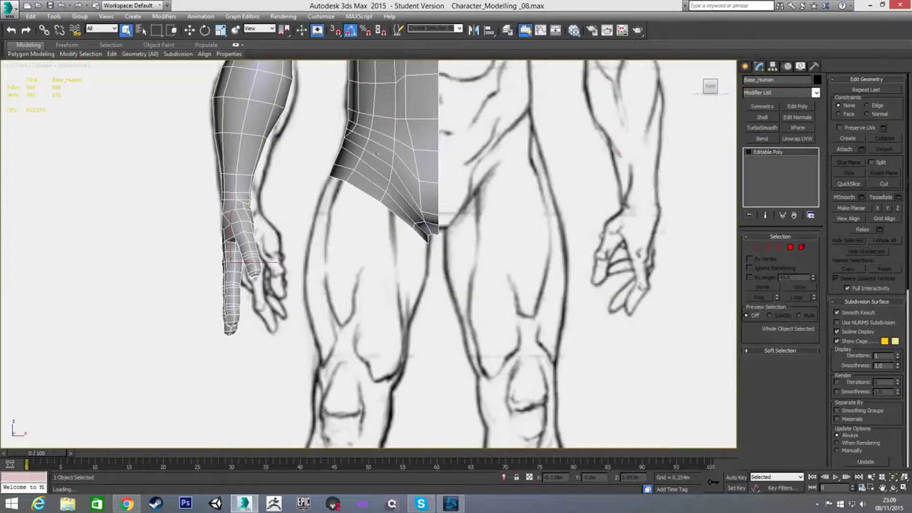
key("3")
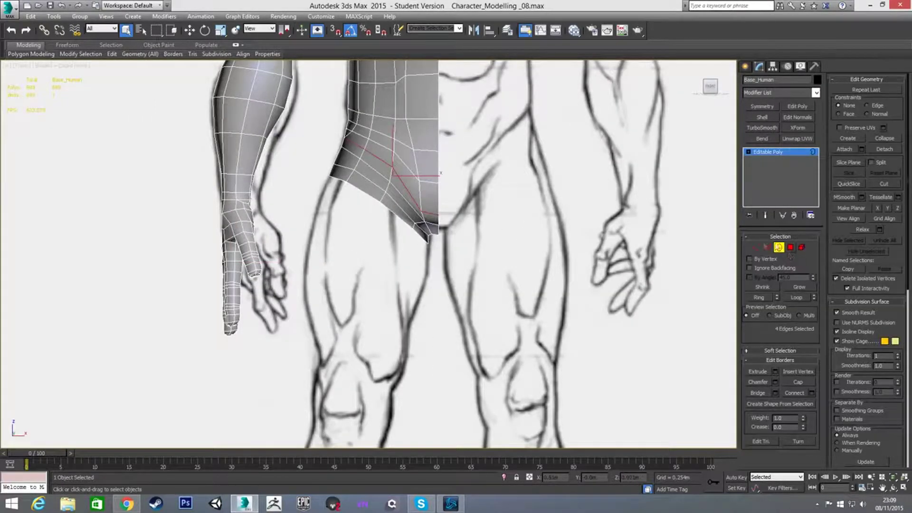
left_click(372, 197)
middle_click_drag(367, 257, 382, 237, "alt")
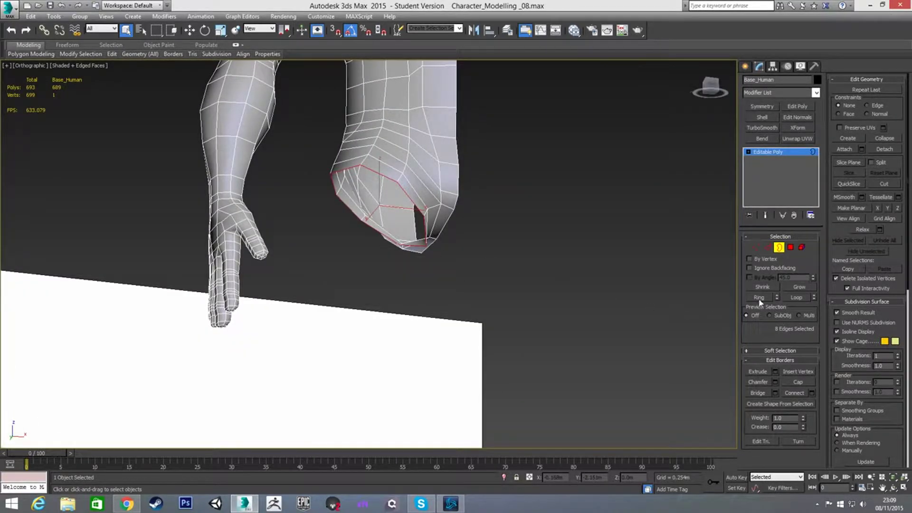
left_click(797, 382)
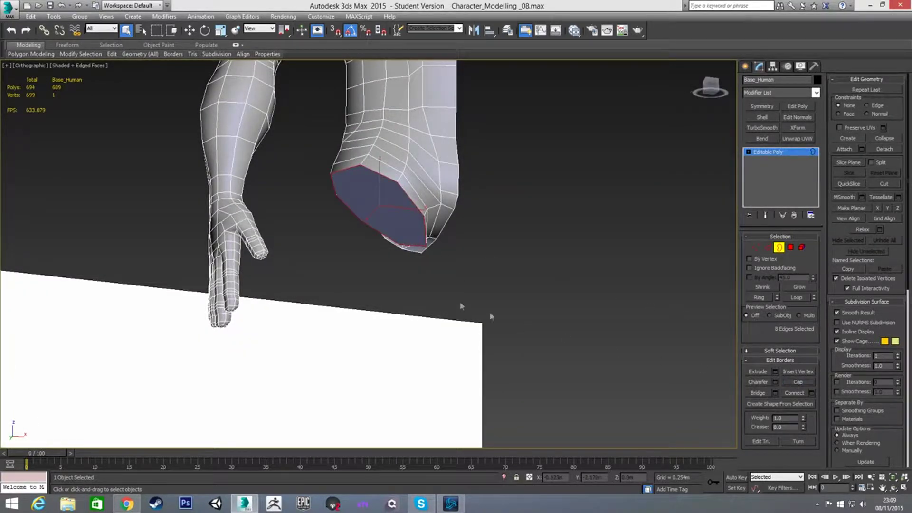
Select the leg cap polygon, position it against the front thigh sketch and make it planar.
key("4")
left_click(387, 212)
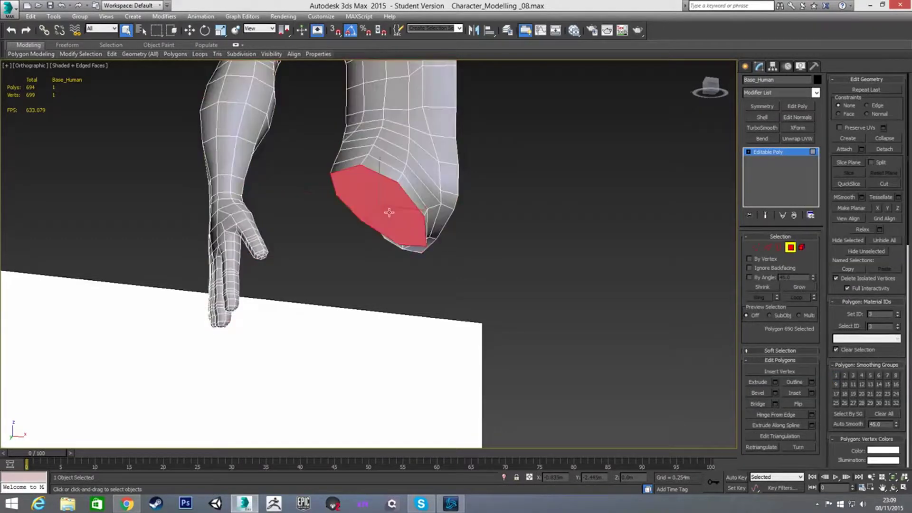
key("f")
scroll(361, 249, "up", 6)
middle_click_drag(357, 229, 360, 264)
key("w")
left_click_drag(385, 206, 381, 228)
scroll(359, 266, "up", 2)
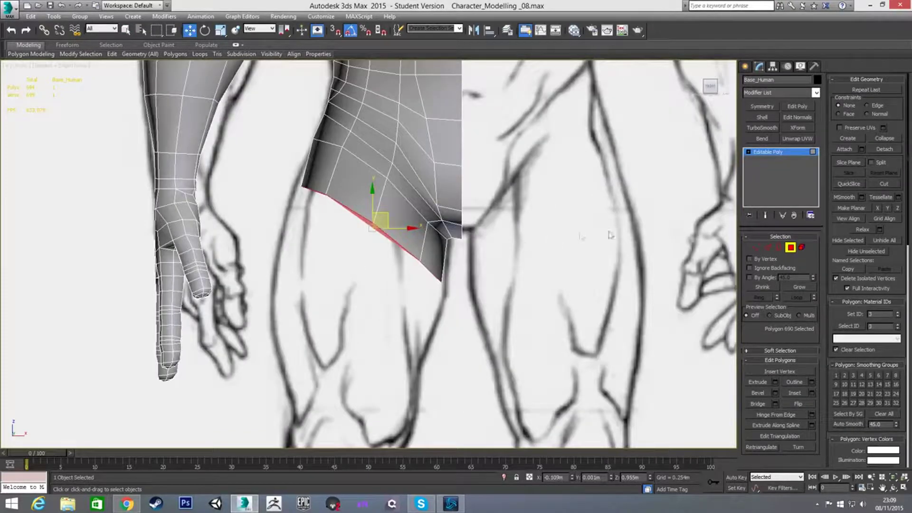
left_click(851, 206)
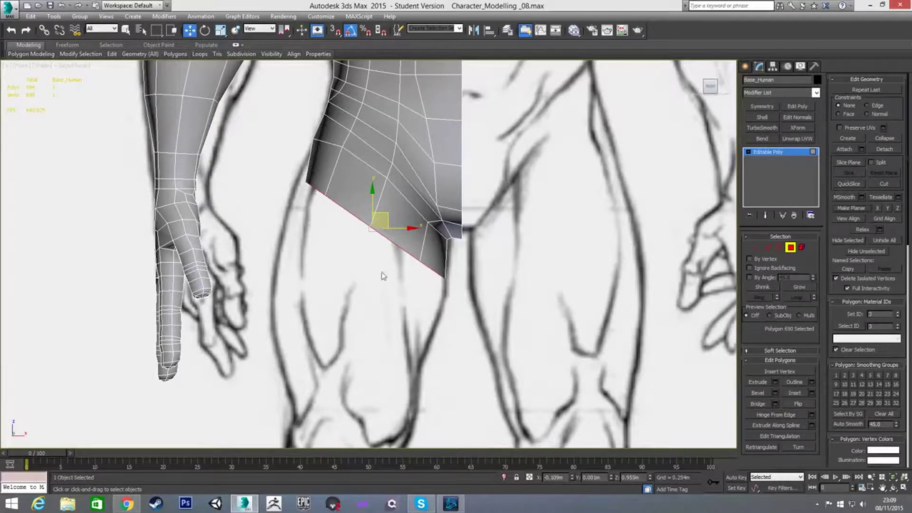
Rotate the leg cap to a flatter tilt and shift it outward to match the sketched thigh width.
key("r")
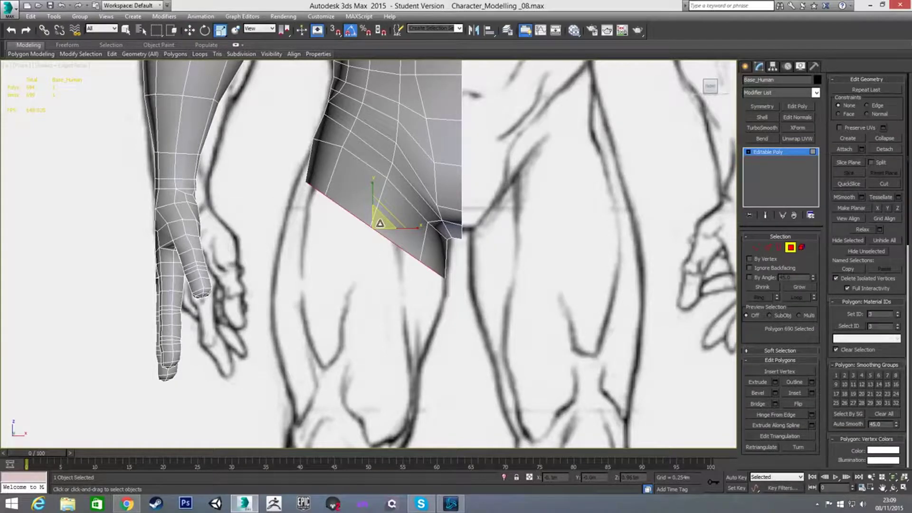
left_click_drag(380, 224, 396, 203)
key("e")
key("w")
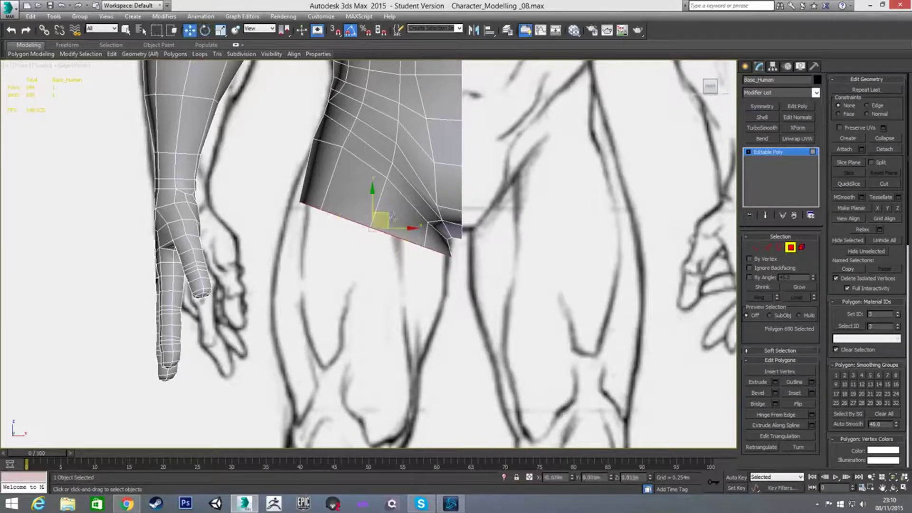
left_click_drag(396, 229, 374, 216)
key("r")
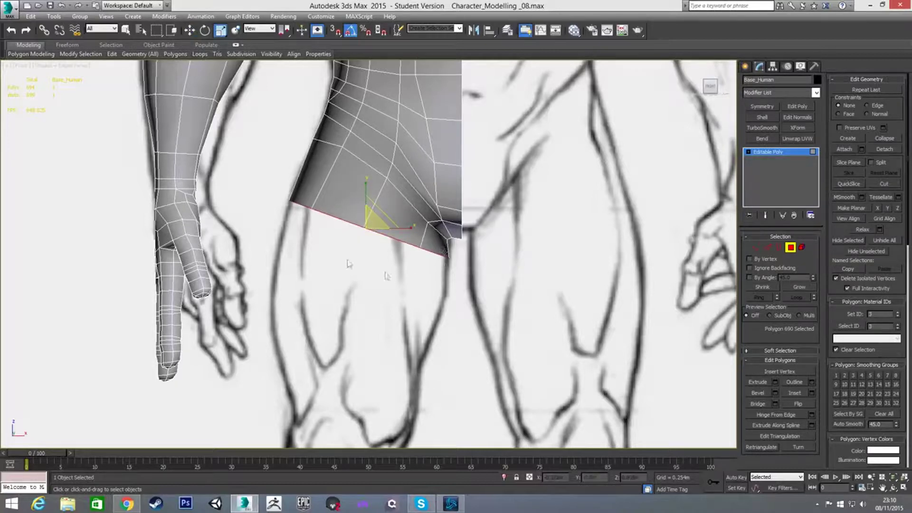
In the left view, select the finger polygons, grow the selection up through the forearm and hide those polygons.
key("l")
middle_click_drag(363, 209, 379, 347)
scroll(379, 346, "down", 3)
middle_click_drag(363, 180, 446, 312)
scroll(363, 330, "down", 3)
scroll(367, 274, "up", 3)
scroll(446, 312, "up", 2)
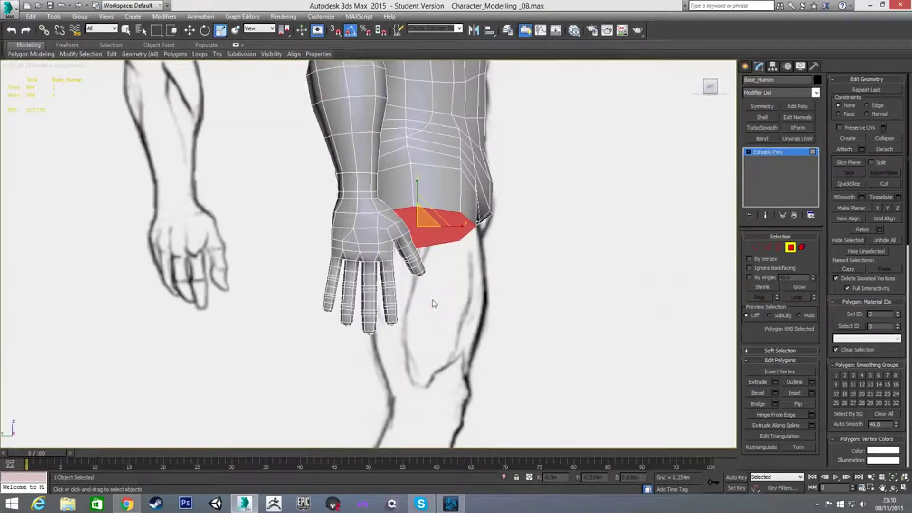
left_click(477, 313)
left_click_drag(293, 291, 506, 363)
left_click(799, 287)
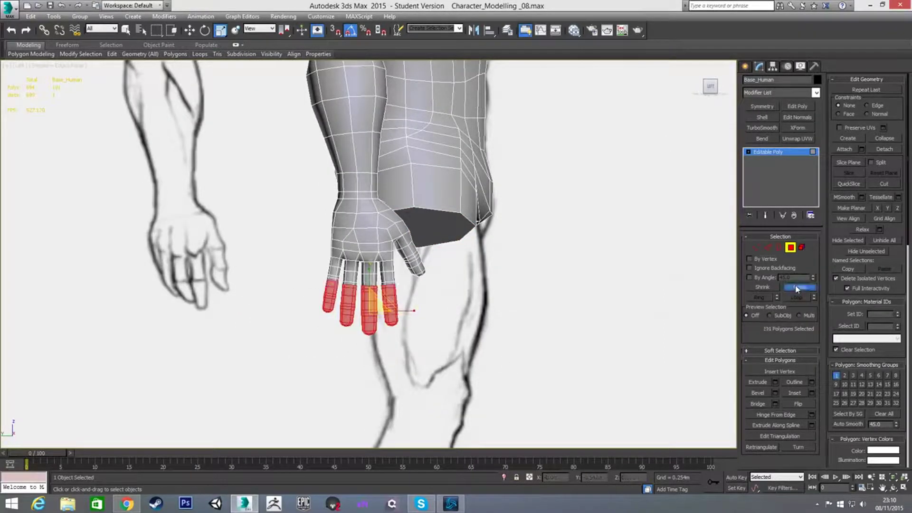
left_click(799, 287)
left_click(798, 288)
left_click(798, 288)
left_click(798, 288)
left_click(799, 288)
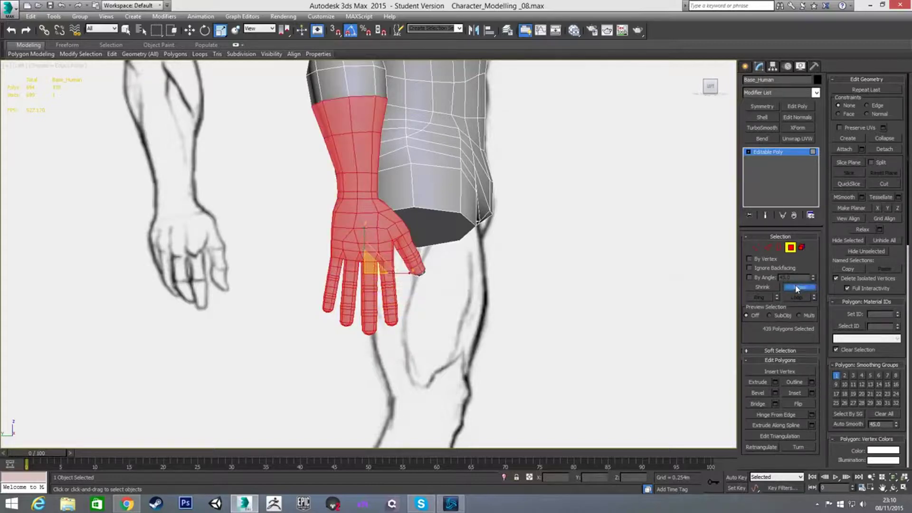
left_click(798, 288)
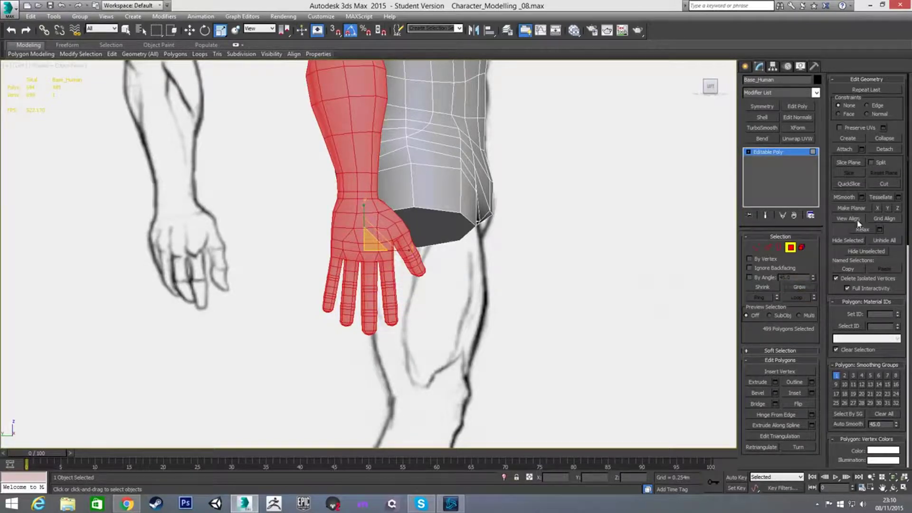
left_click(854, 243)
Reselect the leg cap polygon and move it slightly forward to centre it on the side-view thigh sketch.
left_click(430, 221)
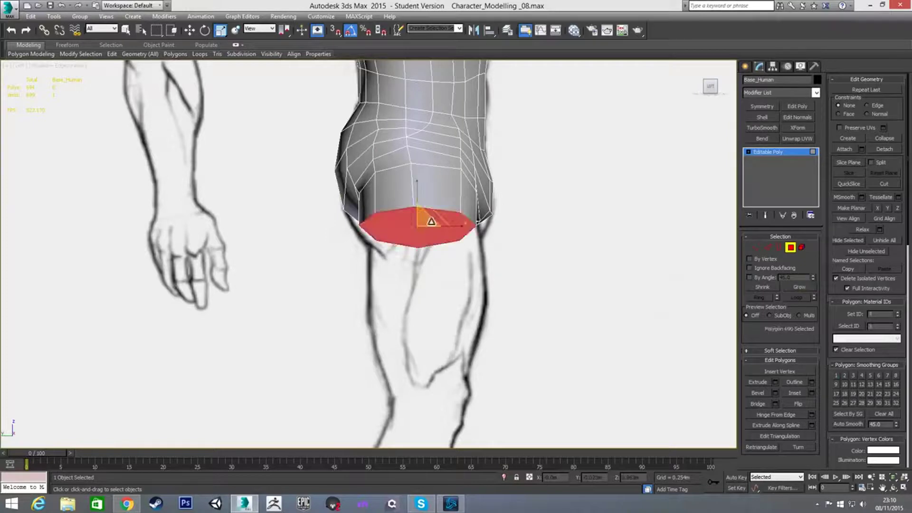
key("w")
left_click_drag(440, 227, 449, 228)
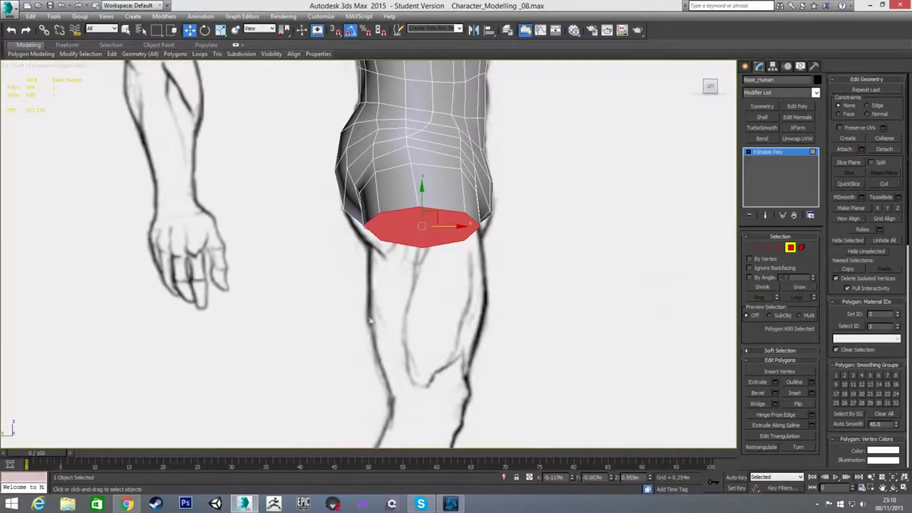
key("f")
scroll(366, 294, "down", 4)
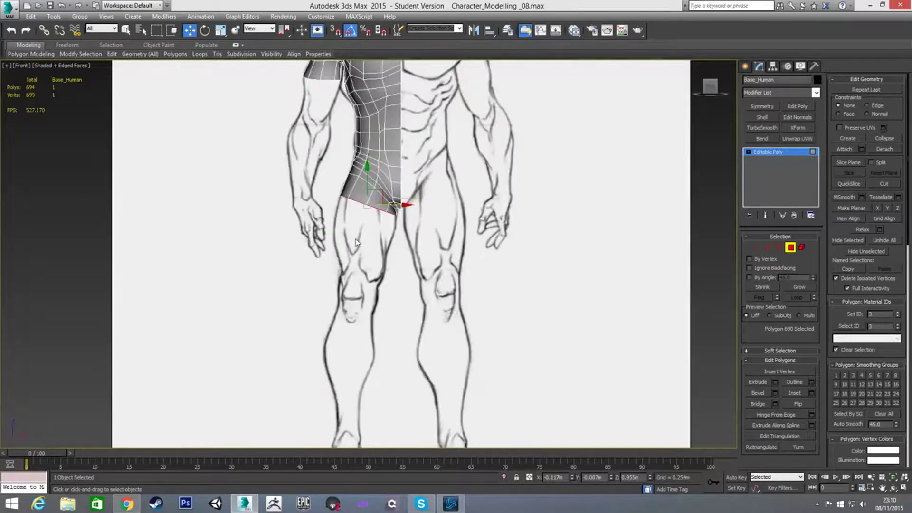
scroll(357, 240, "up", 4)
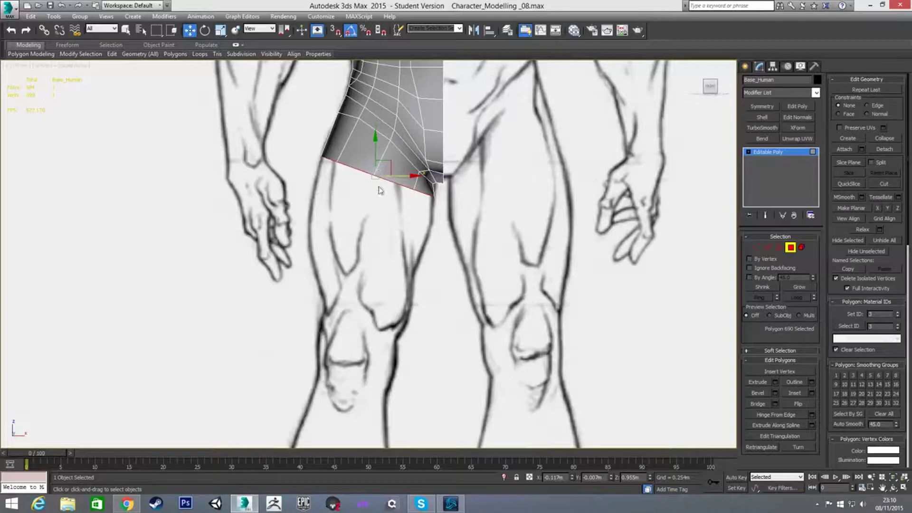
right_click(376, 206)
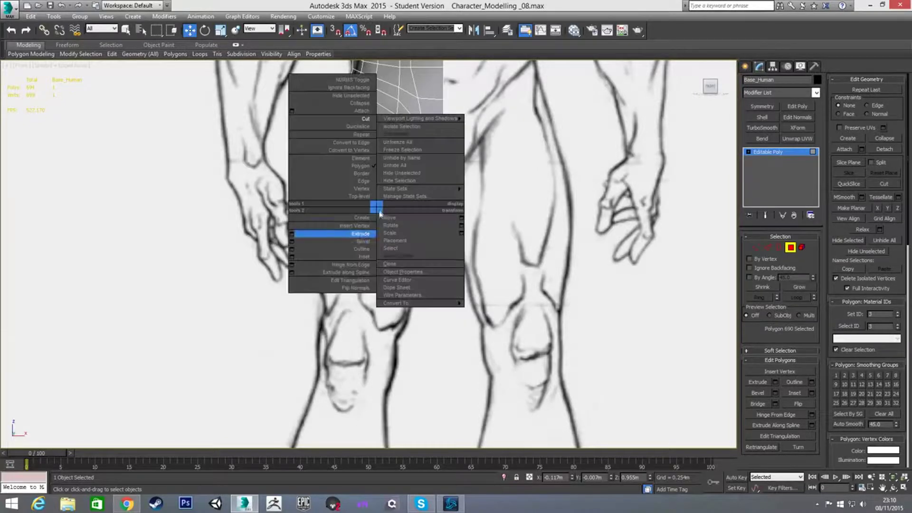
left_click(294, 237)
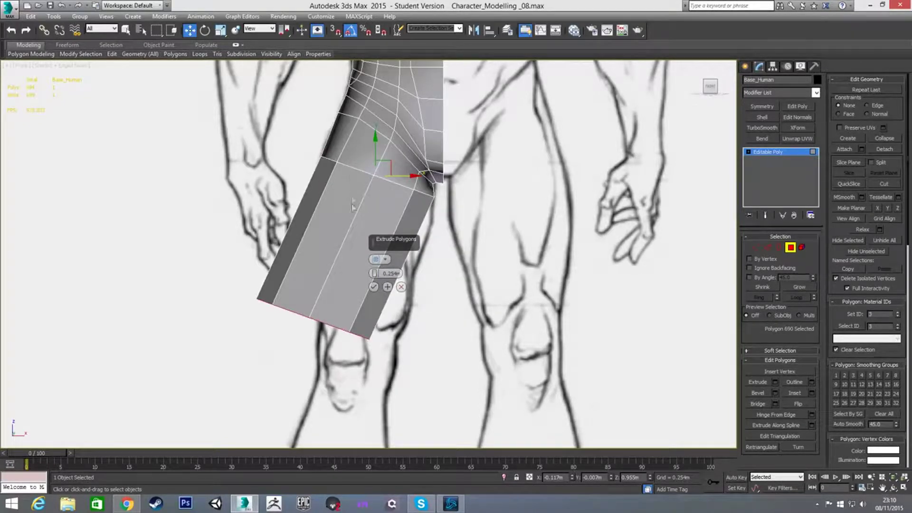
left_click(401, 286)
middle_click_drag(385, 231, 390, 209, "alt")
key("f")
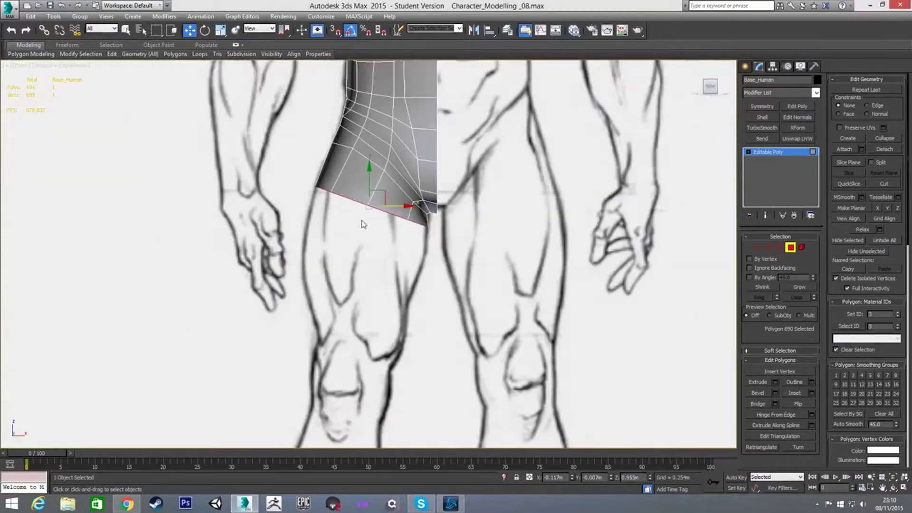
Extrude the leg cap polygon by 0.254 m to form the thigh.
right_click(356, 262)
left_click(266, 285)
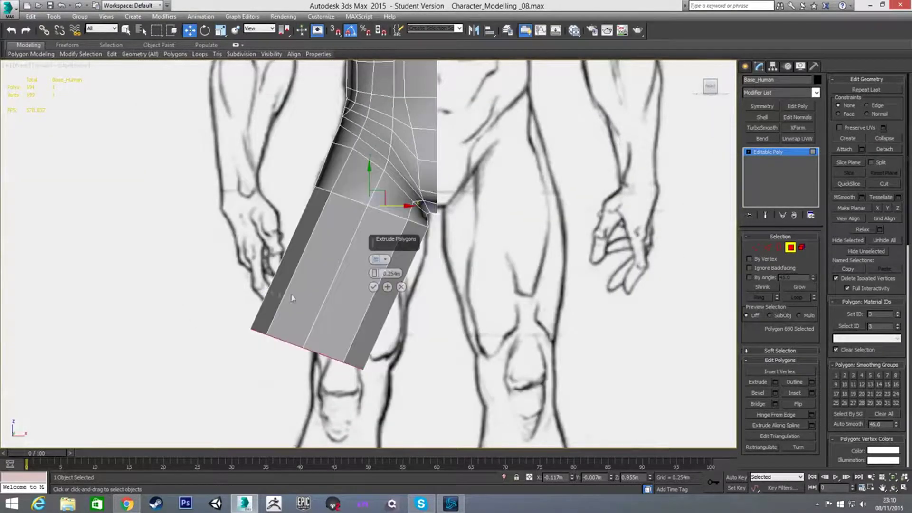
left_click(374, 287)
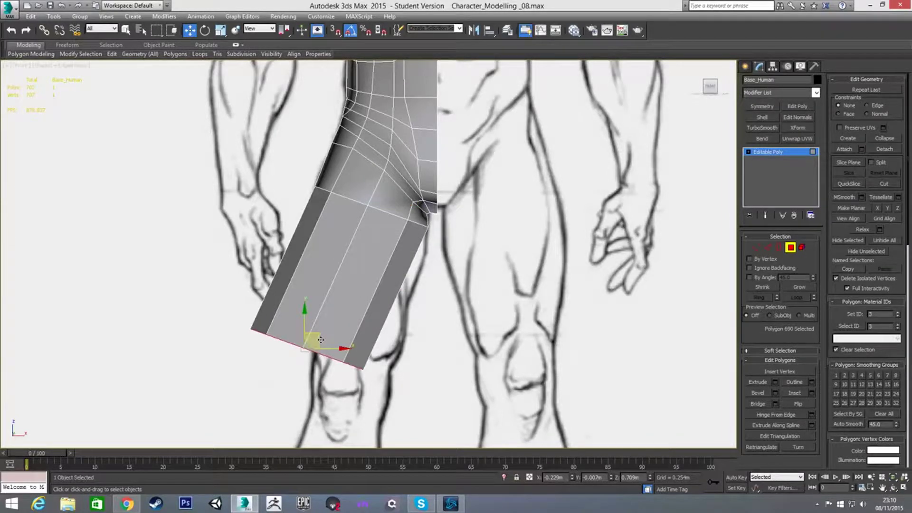
Make the mesh see-through and move the extruded thigh end inward to just above the sketched knee.
left_click_drag(312, 339, 358, 283)
key("alt+x")
middle_click_drag(339, 325, 352, 287)
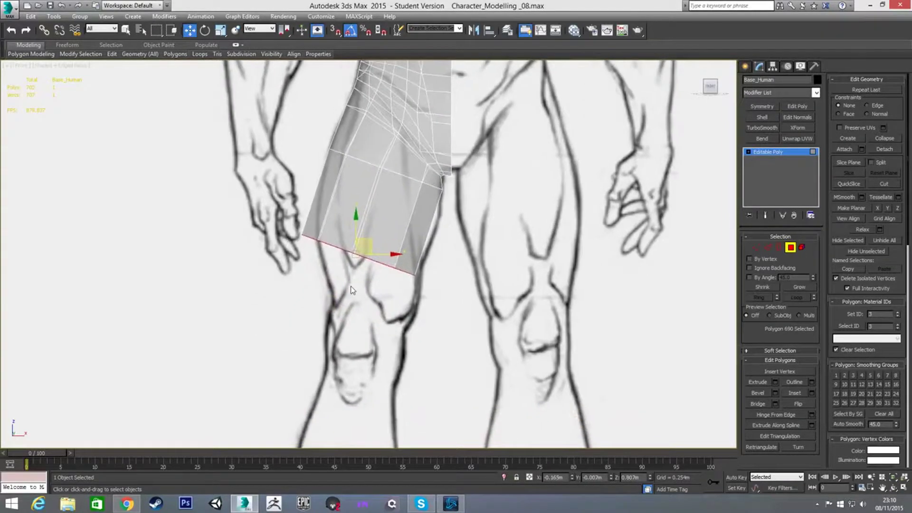
left_click_drag(373, 248, 377, 290)
key("ctrl+z")
key("ctrl+z")
middle_click_drag(349, 324, 350, 294)
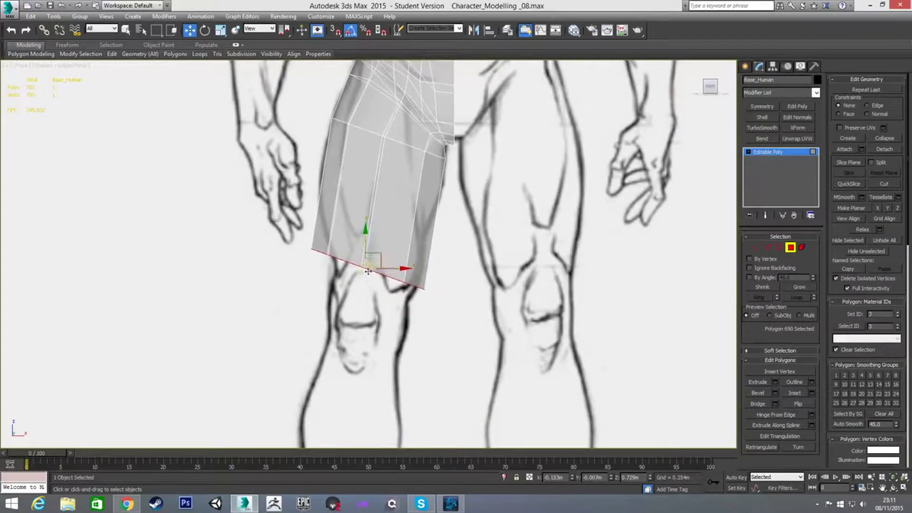
Rotate the thigh's end polygon nearly level, then move and scale it to fit the front knee outline.
key("e")
mouse_move(397, 252)
left_mouse_down()
mouse_move(387, 240)
mouse_move(393, 247)
left_mouse_up()
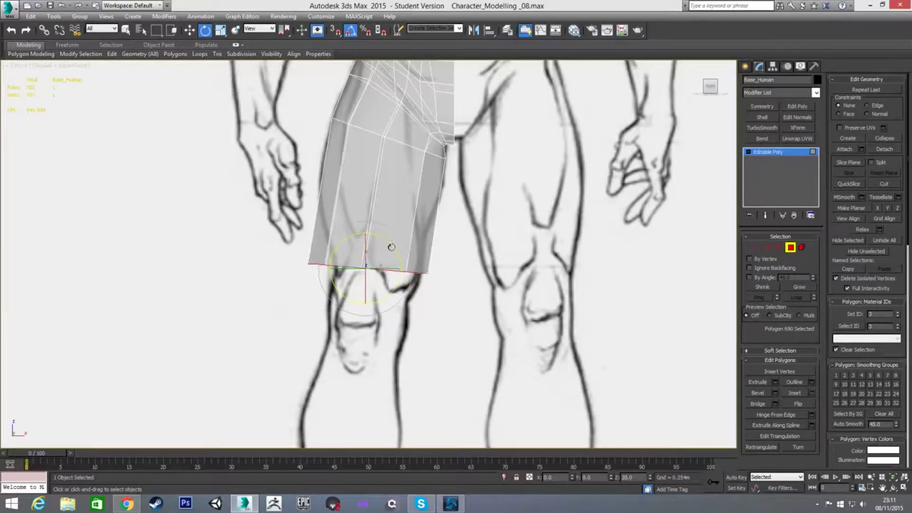
key("w")
left_click_drag(379, 257, 408, 276)
key("r")
key("w")
In the left view, move and scale the thigh's end polygon to match the leg's side profile above the knee.
key("l")
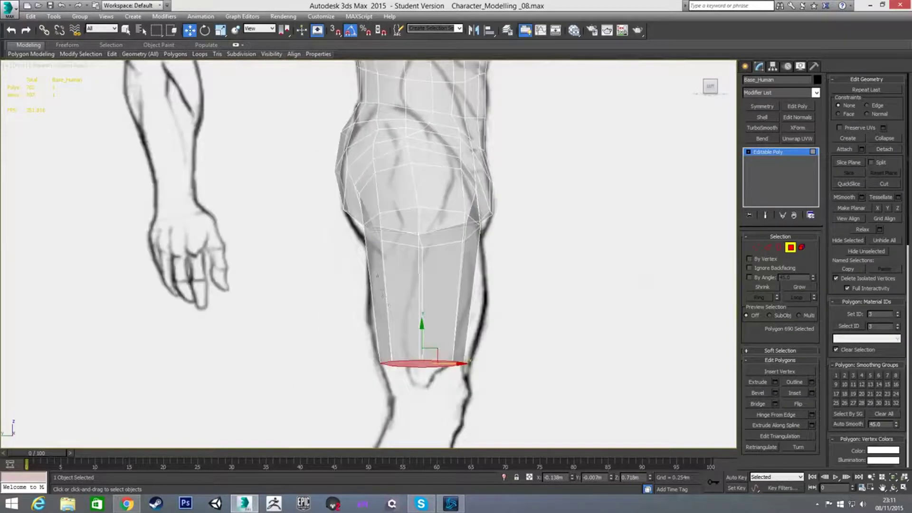
middle_click_drag(382, 294, 368, 192)
scroll(368, 193, "up", 2)
left_click_drag(447, 287, 472, 288)
key("r")
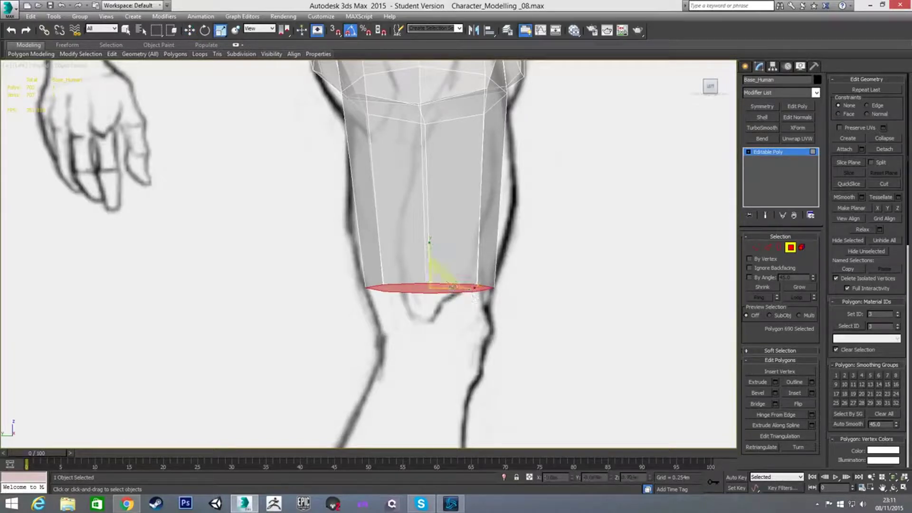
key("w")
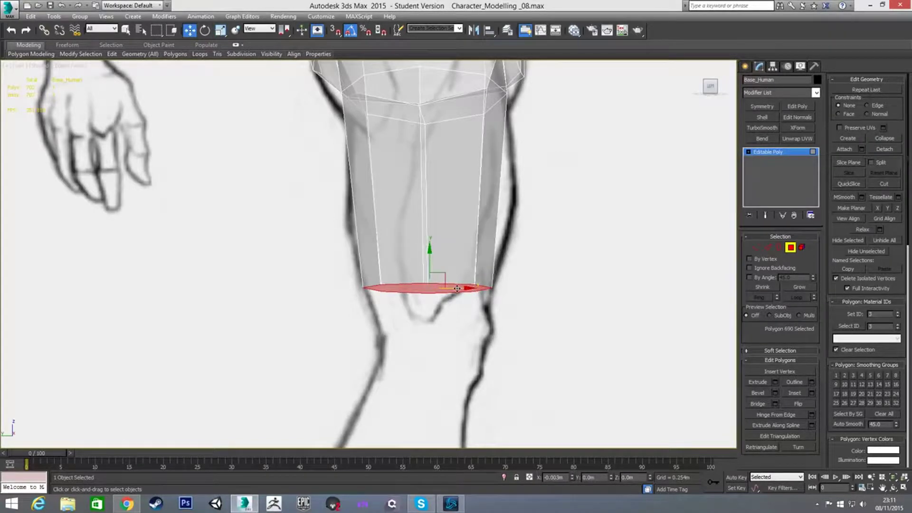
In the front view, extrude the thigh's end polygon down past the knee.
scroll(456, 291, "down", 5)
scroll(384, 277, "down", 4)
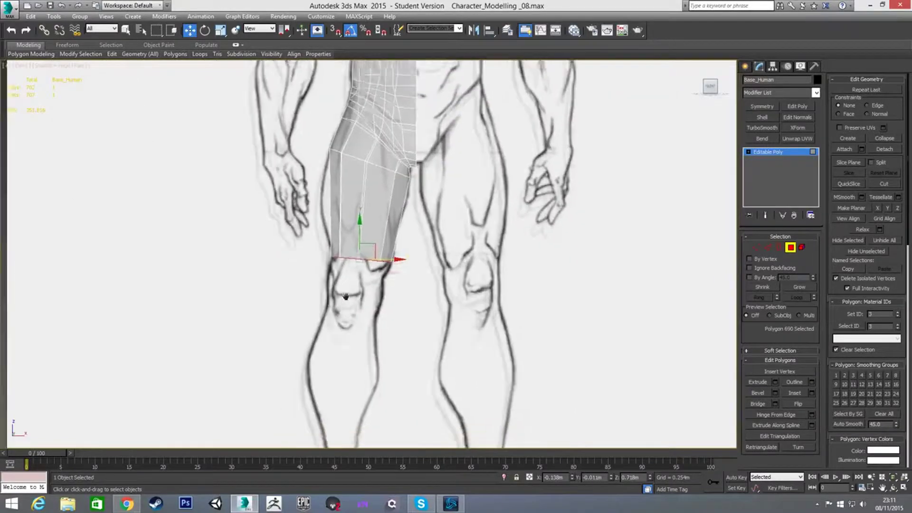
scroll(384, 277, "up", 5)
right_click(394, 267)
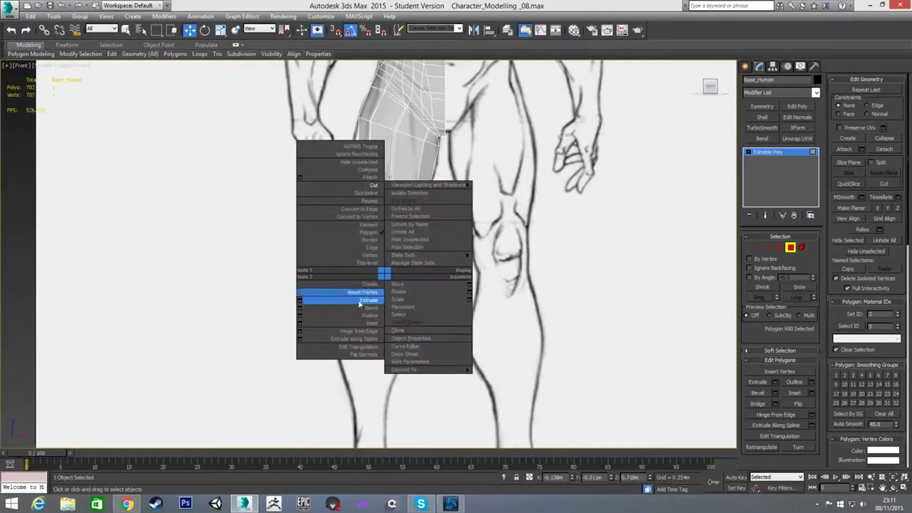
left_click(307, 307)
left_click(374, 287)
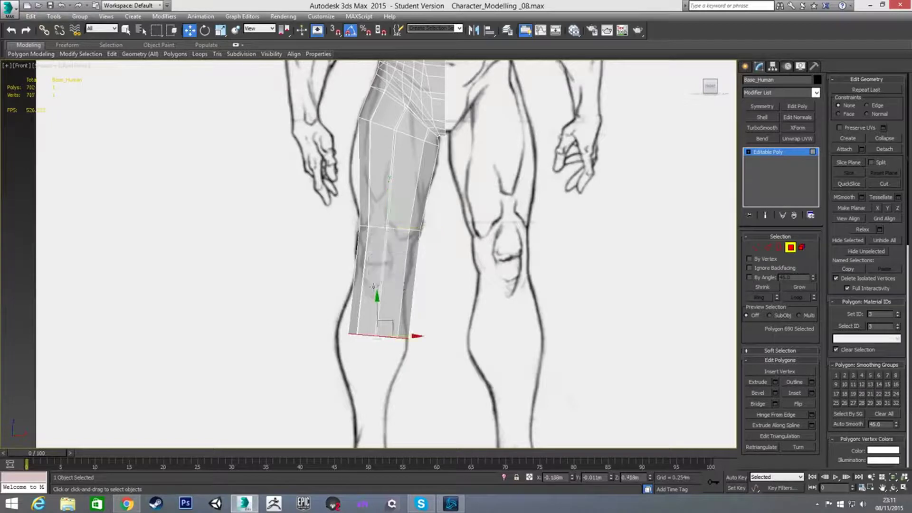
Raise the new end polygon to the lower edge of the kneecap and scale it to the sketched leg width.
left_click_drag(391, 323, 404, 283)
scroll(378, 287, "up", 2)
scroll(378, 288, "up", 1)
key("r")
key("w")
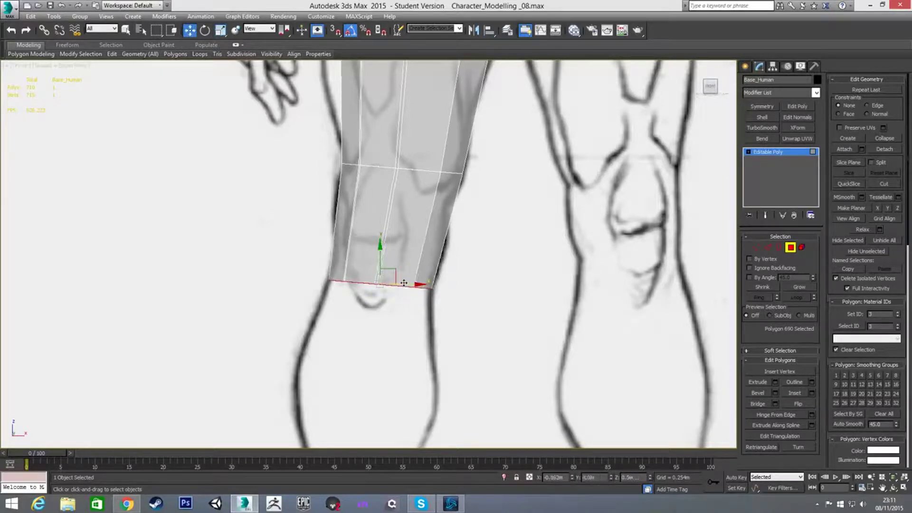
left_click(409, 226)
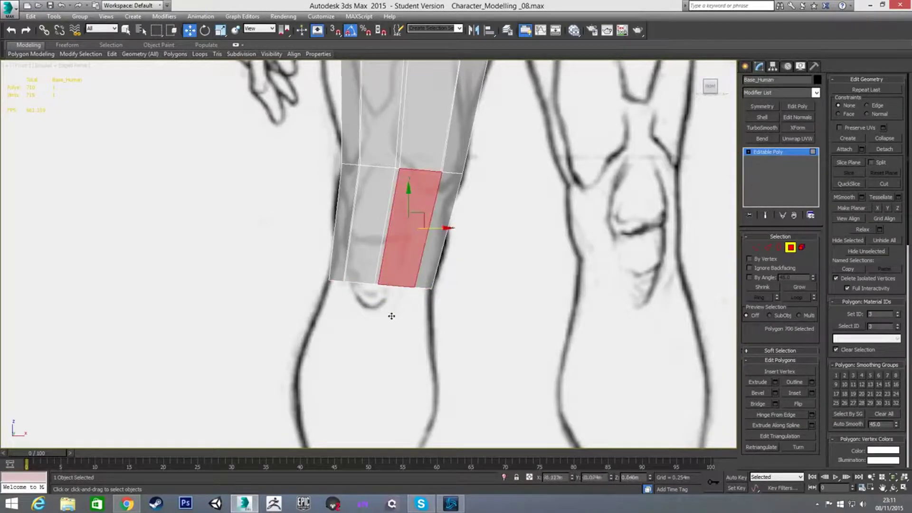
left_click(387, 284)
mouse_move(393, 270)
left_mouse_down()
mouse_move(402, 284)
mouse_move(393, 273)
left_mouse_up()
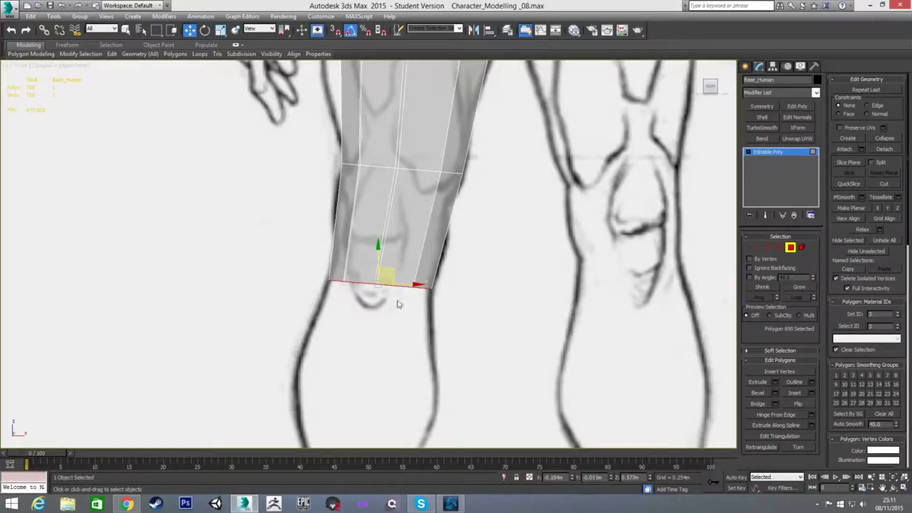
In the left view, shift and scale the end polygon below the knee to match the leg's side profile.
key("l")
scroll(379, 305, "down", 2)
middle_click_drag(379, 306, 379, 243)
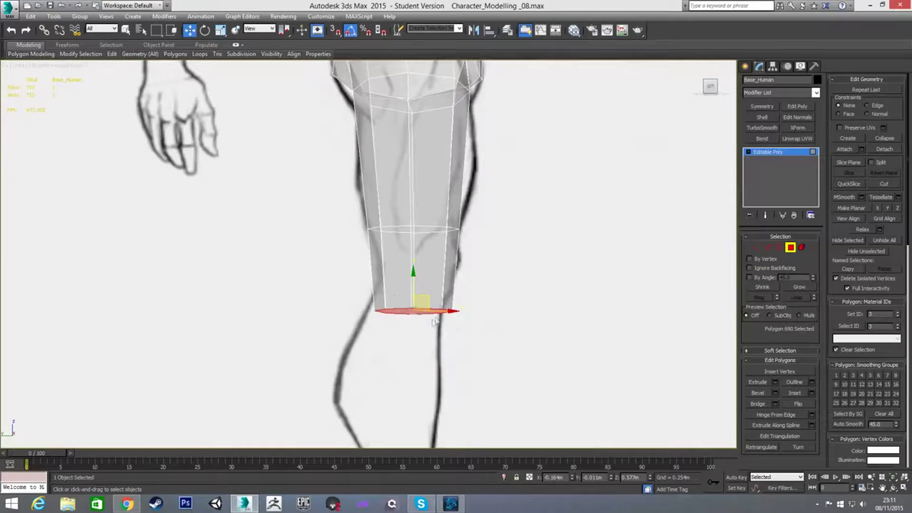
scroll(418, 328, "up", 3)
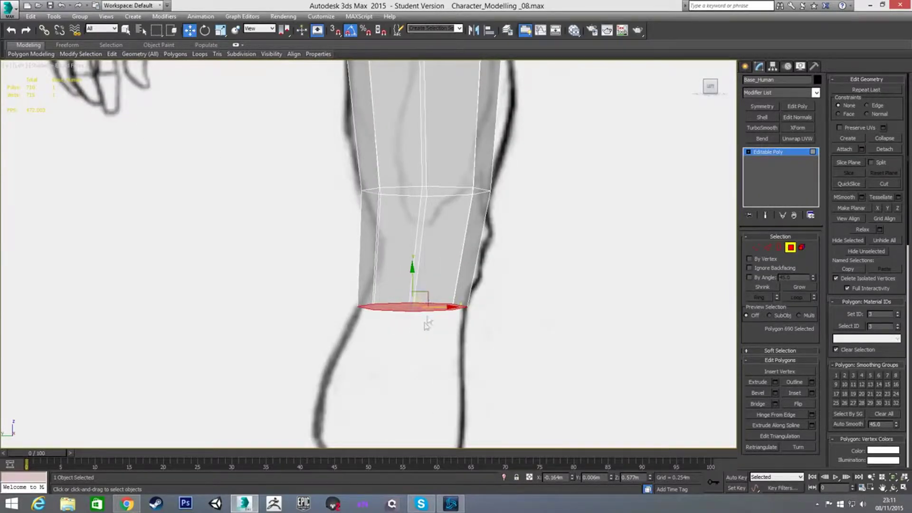
scroll(375, 328, "down", 2)
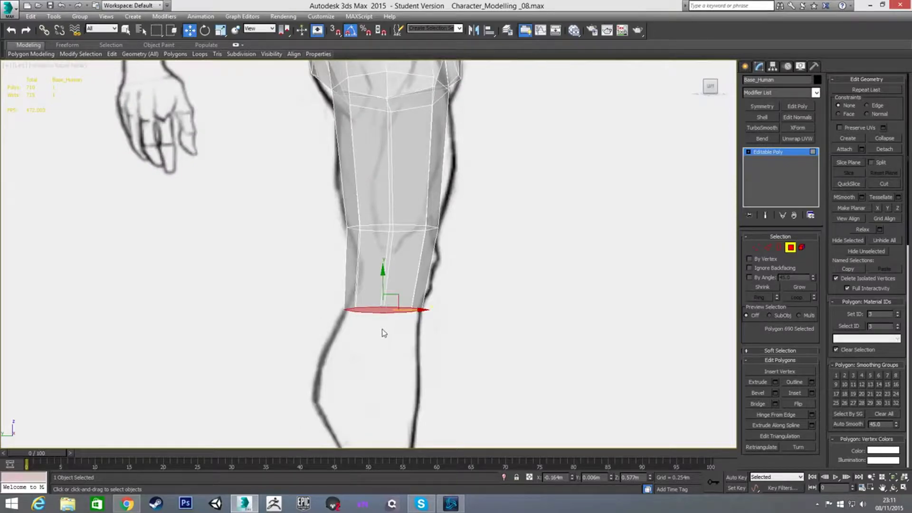
In the front view, extrude the end polygon below the knee 0.254 m down the shin.
scroll(375, 331, "down", 3)
scroll(332, 333, "up", 3)
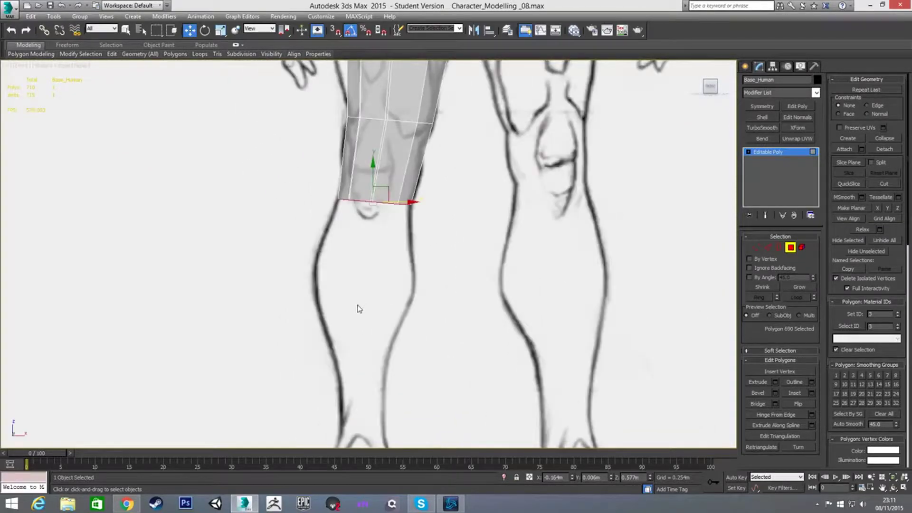
right_click(359, 290)
left_click(274, 320)
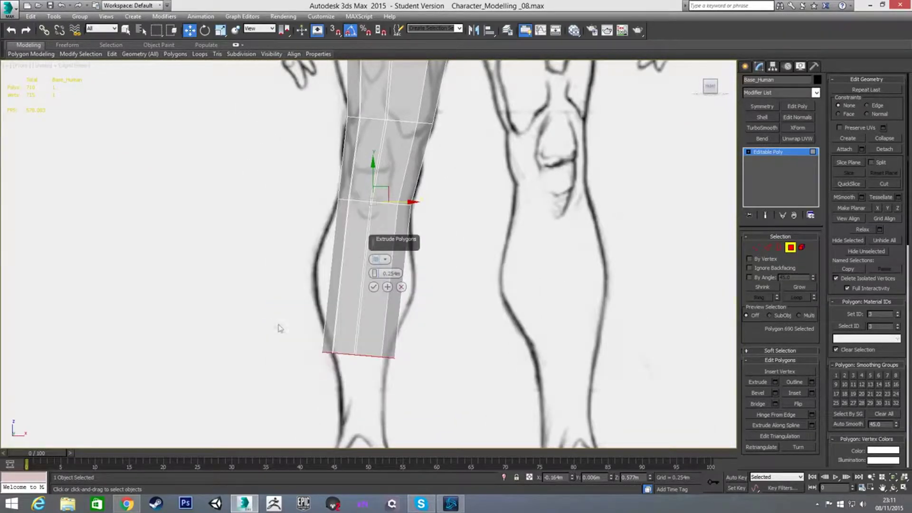
left_click(373, 287)
scroll(349, 237, "down", 2)
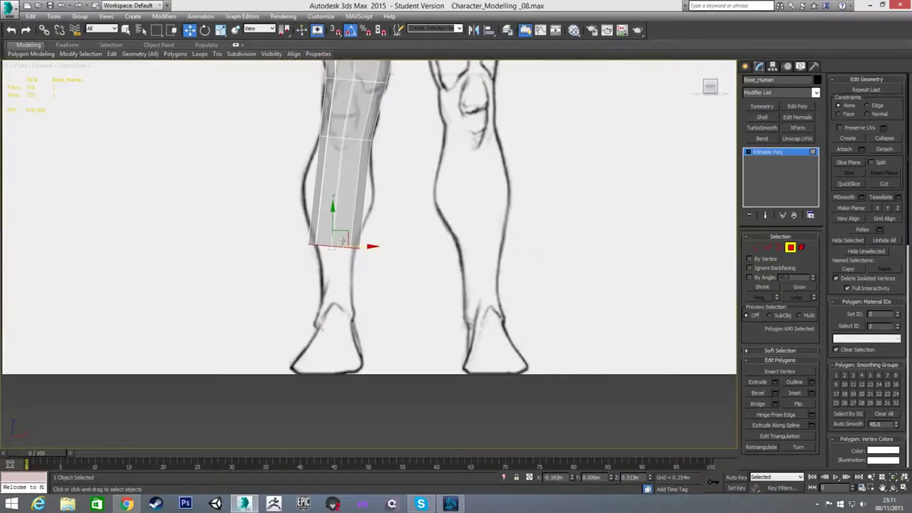
Move the new end polygon down to the ankle and rotate it level.
left_click_drag(346, 234, 353, 311)
scroll(354, 314, "up", 3)
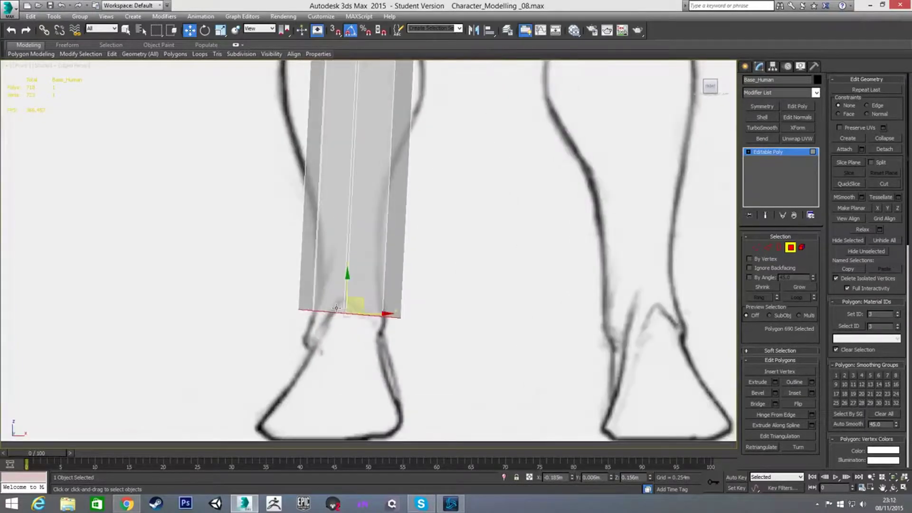
key("e")
left_click_drag(373, 291, 372, 289)
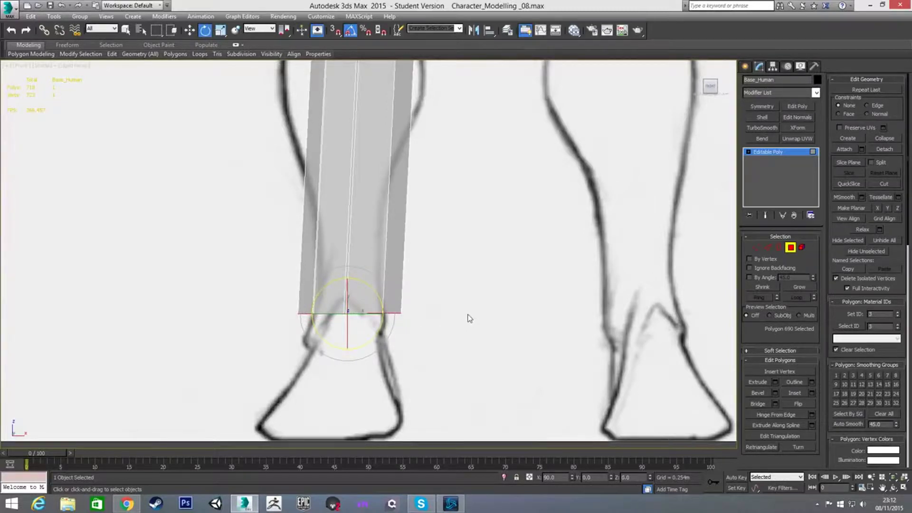
Inspect the ankle's end polygon up close and from an angle to check that it lies flat.
key("w")
scroll(349, 323, "up", 4)
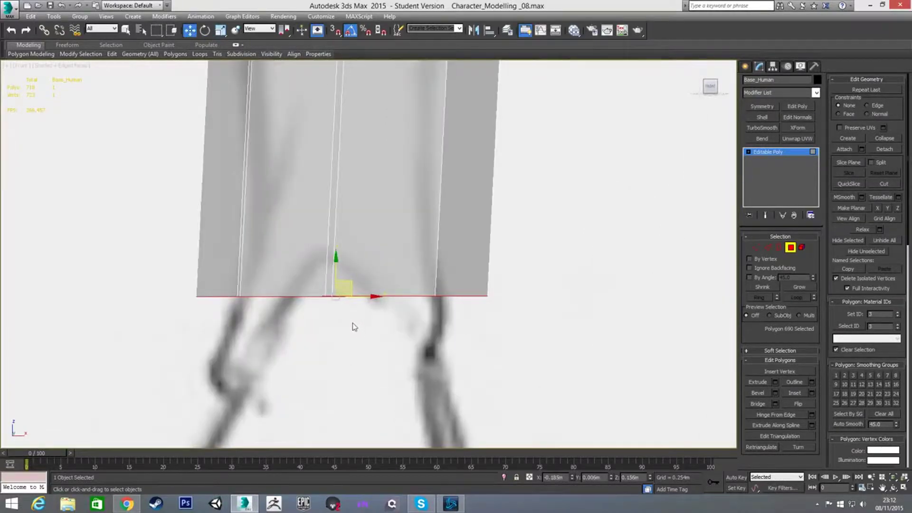
scroll(344, 315, "up", 8)
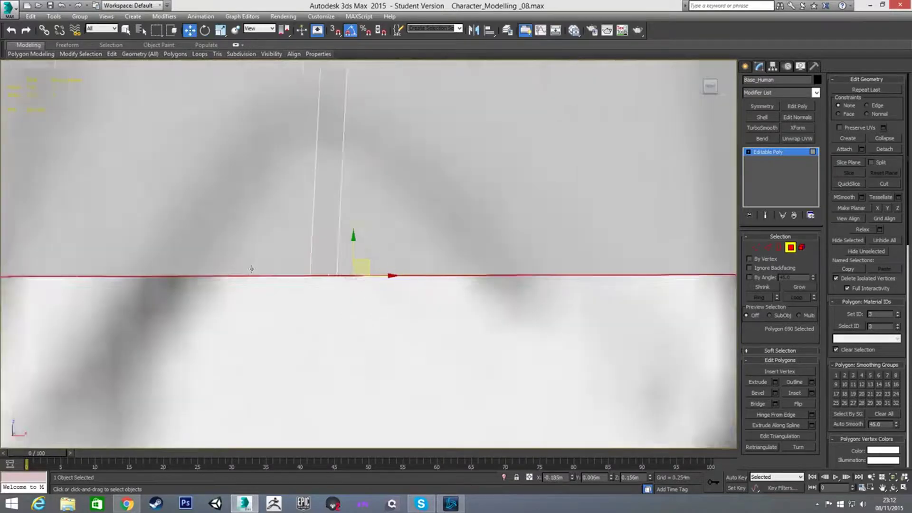
scroll(309, 258, "up", 6)
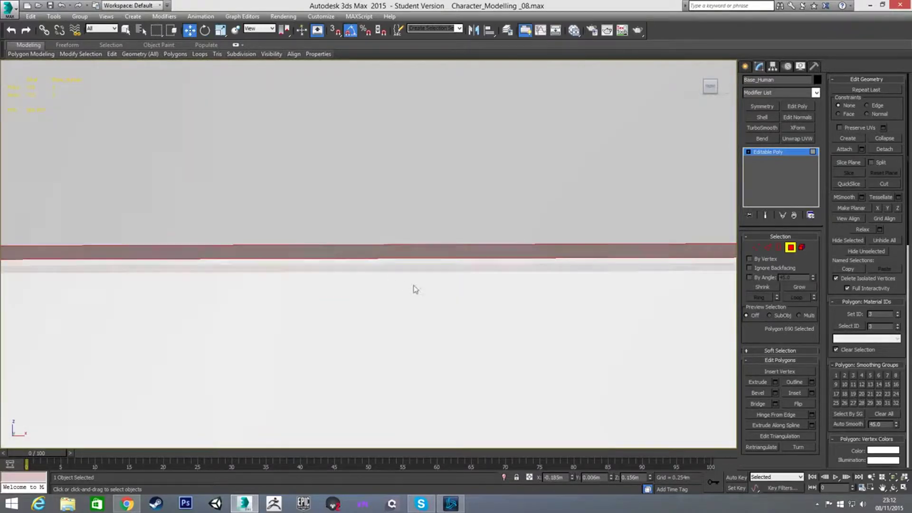
scroll(413, 287, "down", 10)
scroll(438, 277, "up", 5)
scroll(448, 263, "down", 3)
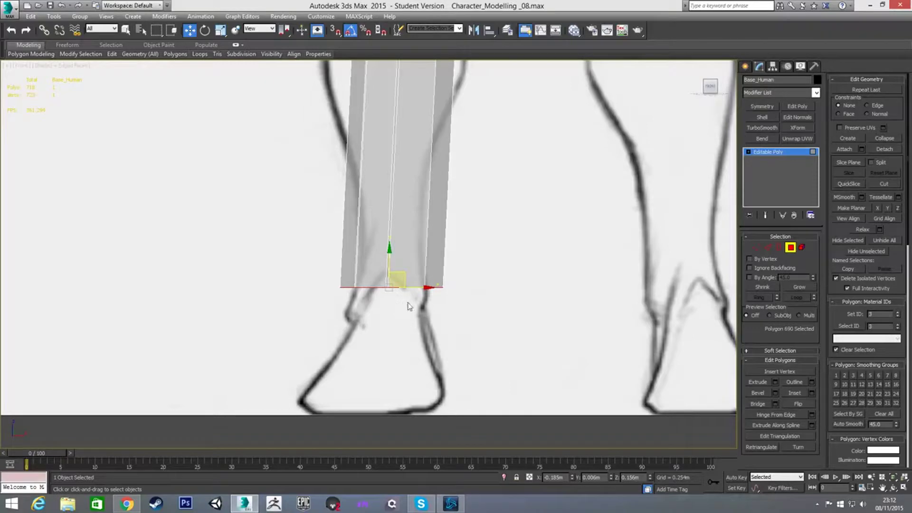
scroll(404, 311, "up", 5)
middle_click_drag(399, 318, 370, 327, "alt")
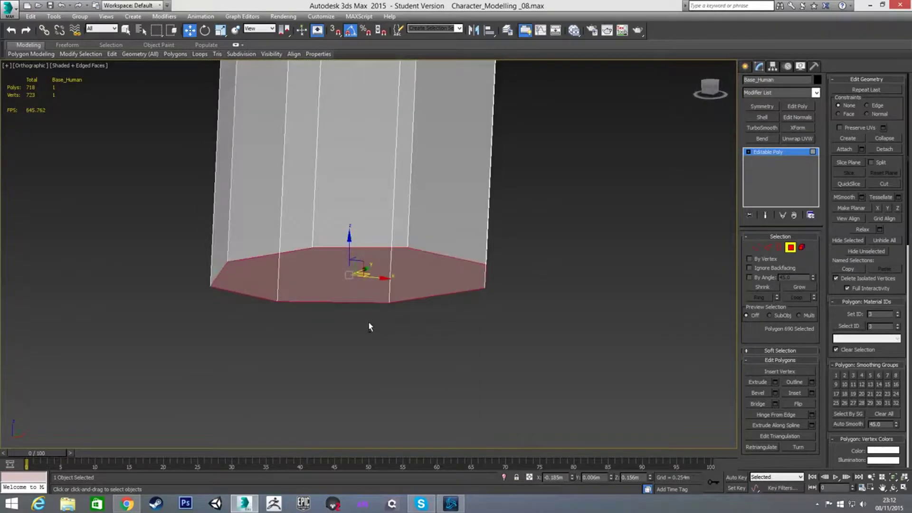
In the front view, position the end polygon just above the ankle and scale it to the sketched ankle width.
key("f")
scroll(400, 327, "down", 5)
scroll(400, 329, "up", 5)
scroll(392, 316, "up", 2)
left_click_drag(393, 261, 402, 290)
key("r")
scroll(402, 290, "down", 4)
scroll(404, 288, "up", 3)
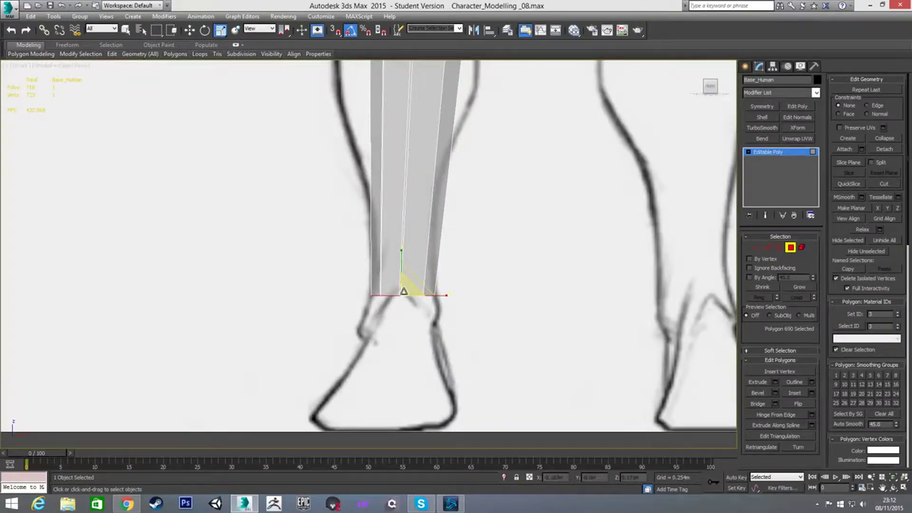
In the left view, move and scale the ankle's end polygon to match the side profile above the foot.
key("l")
middle_click_drag(392, 285, 422, 167)
scroll(422, 168, "down", 2)
scroll(414, 300, "up", 3)
key("w")
key("r")
left_click_drag(472, 354, 483, 354)
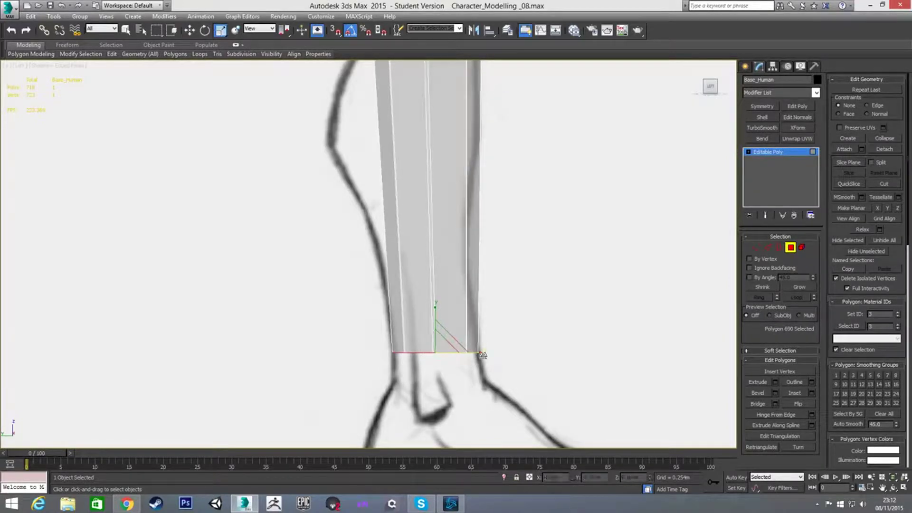
scroll(440, 305, "down", 4)
key("w")
scroll(436, 285, "up", 4)
scroll(436, 285, "down", 5)
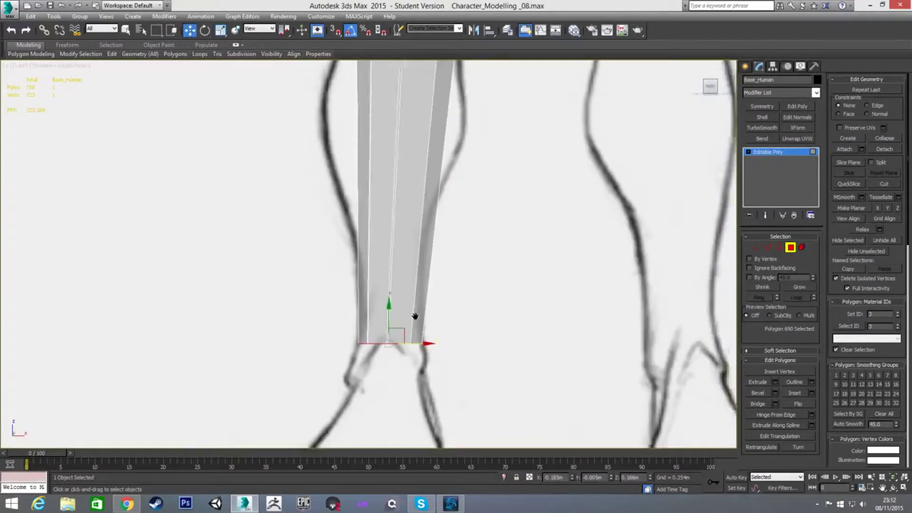
In the front view, connect the thigh's lengthwise edges with two new edge loops between hip and knee.
key("f")
scroll(385, 260, "up", 2)
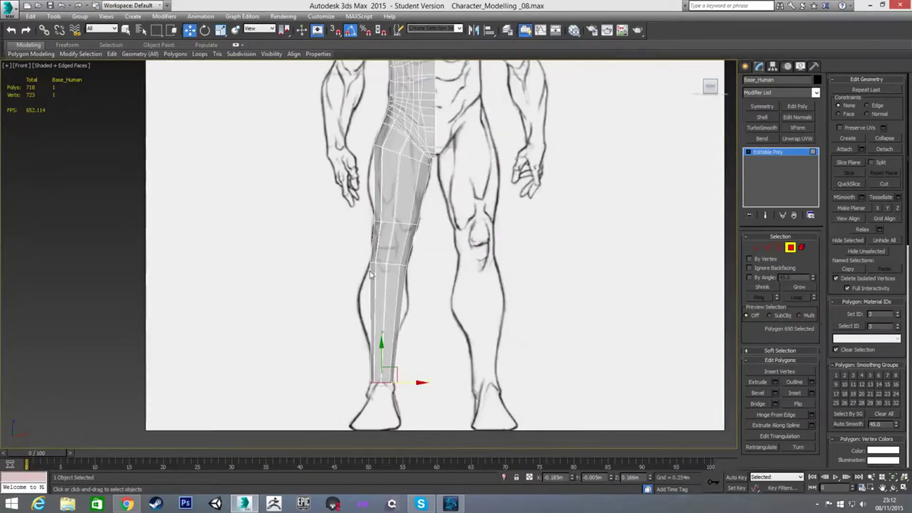
scroll(330, 300, "up", 2)
scroll(333, 301, "down", 1)
left_click(353, 243)
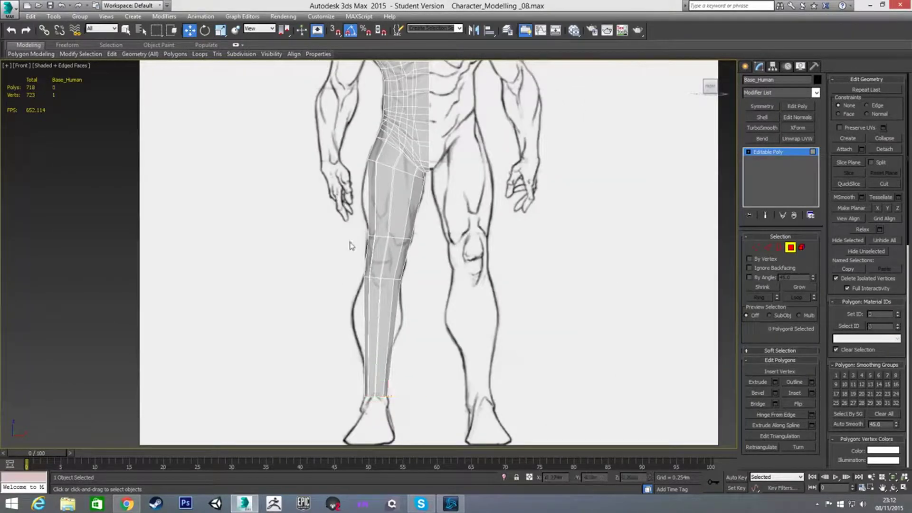
key("2")
left_click(359, 264)
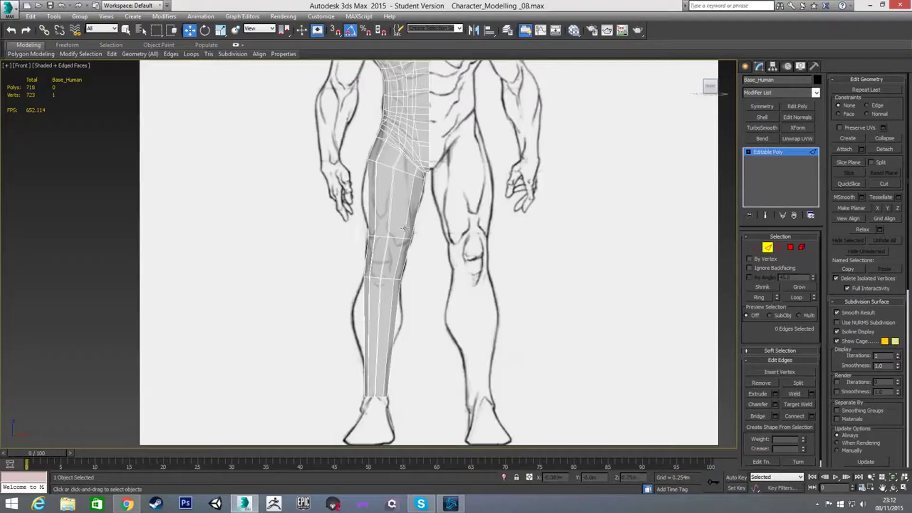
scroll(404, 229, "up", 4)
left_click_drag(361, 213, 467, 230)
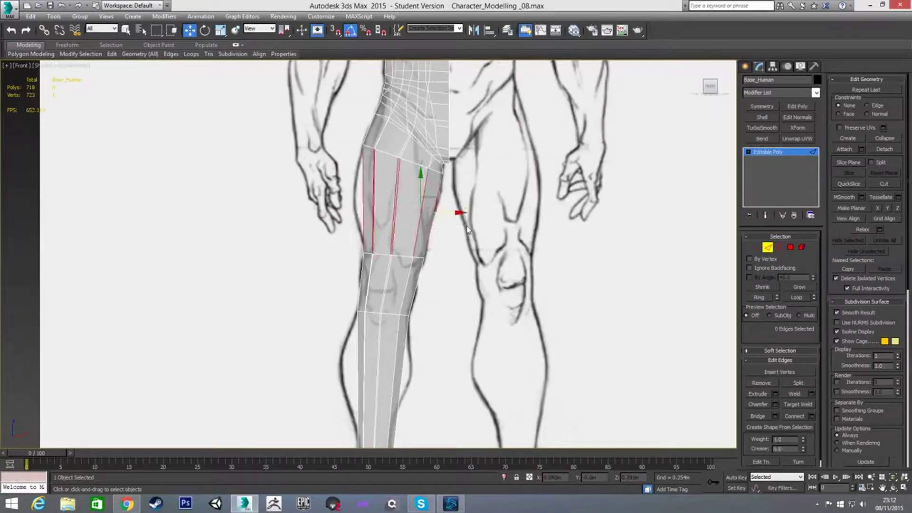
key("ctrl+shift+e")
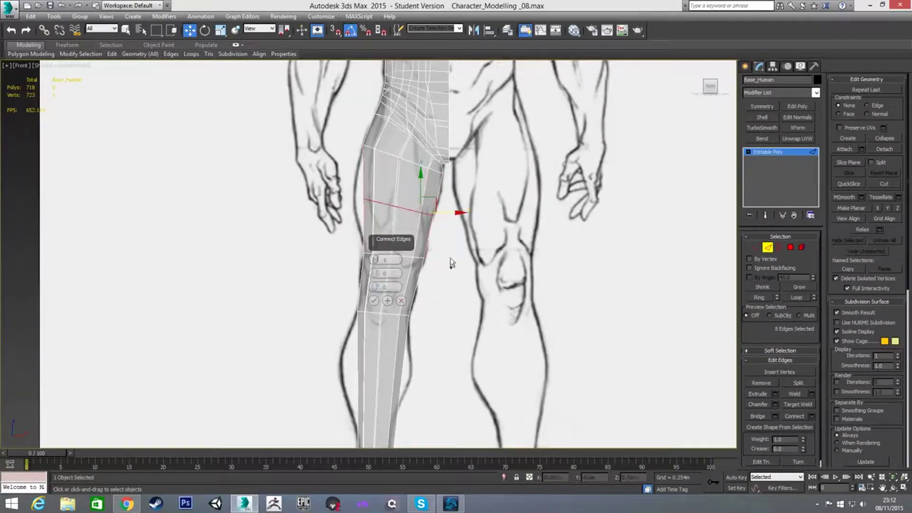
left_click(375, 258)
left_click(374, 300)
Rotate the two new thigh edge loops closer to level.
left_click(411, 203)
double_click(408, 195)
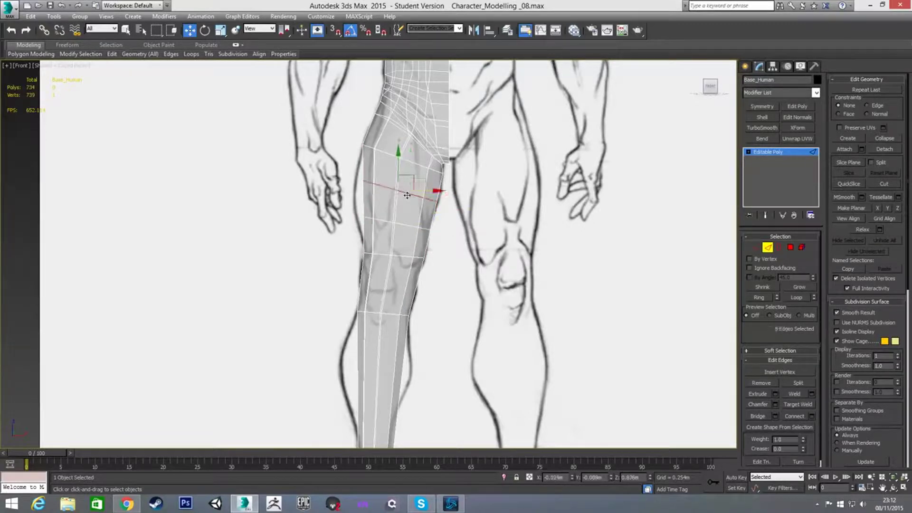
key("e")
left_click_drag(425, 168, 421, 164)
double_click(403, 223)
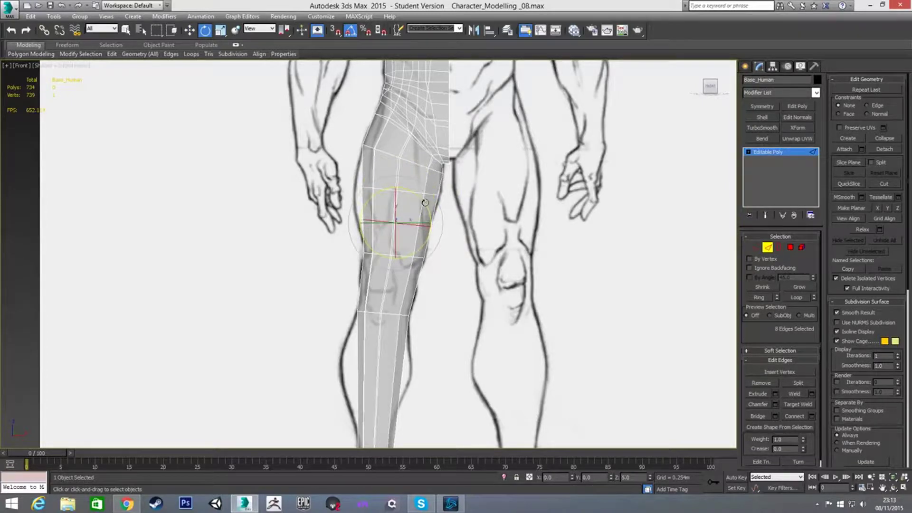
left_click(395, 235)
Move and scale the upper of the two new thigh loops to meet the thigh outline in the front view.
key("w")
scroll(411, 200, "up", 4)
double_click(414, 201)
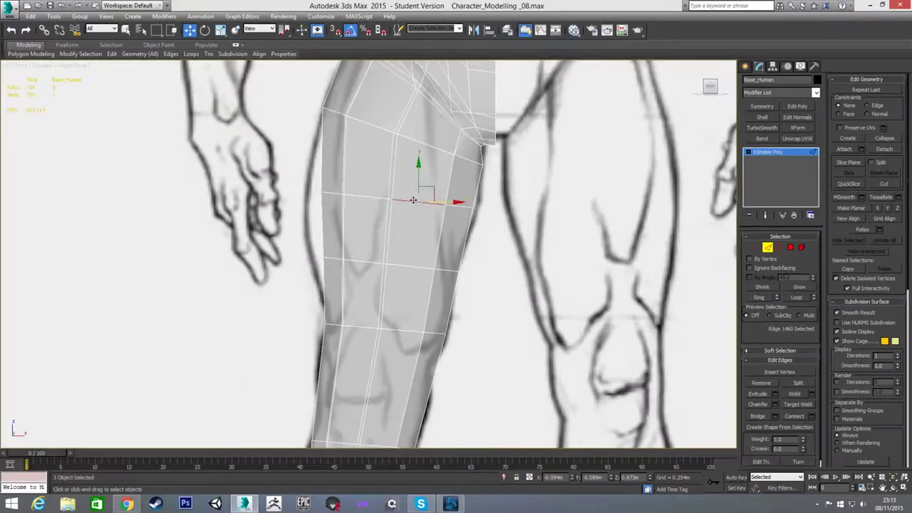
mouse_move(404, 186)
left_mouse_down()
mouse_move(399, 179)
mouse_move(419, 194)
left_mouse_up()
key("r")
key("w")
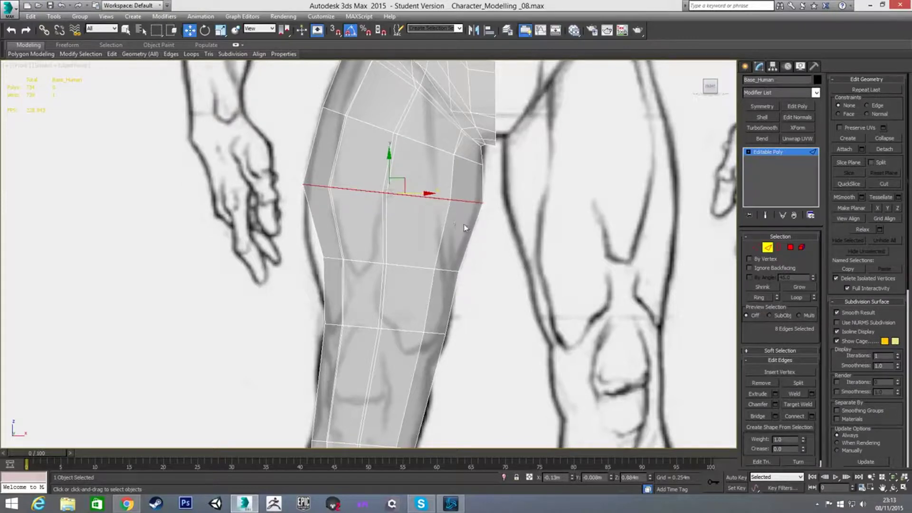
In the left view, narrow and shift the upper new thigh loop toward the sketched side profile.
key("l")
middle_click_drag(416, 97, 406, 237)
scroll(406, 237, "up", 4)
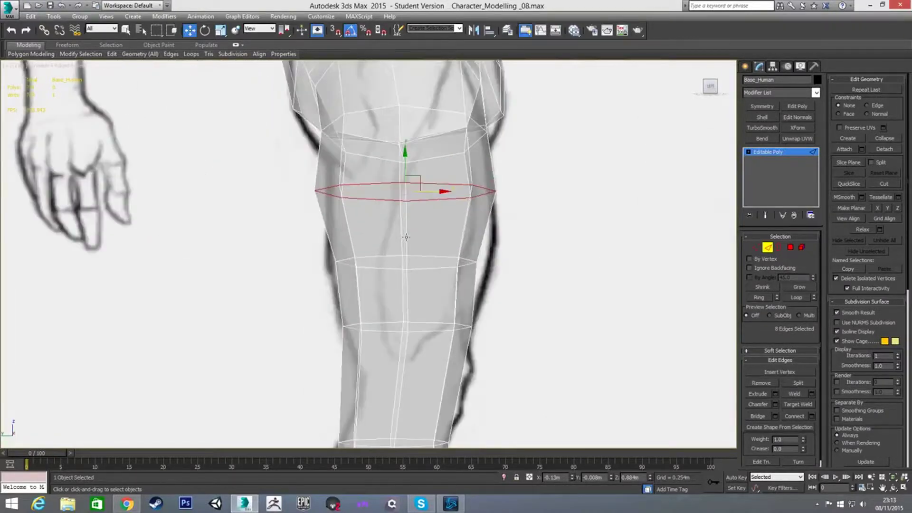
key("r")
left_click_drag(438, 190, 440, 192)
key("w")
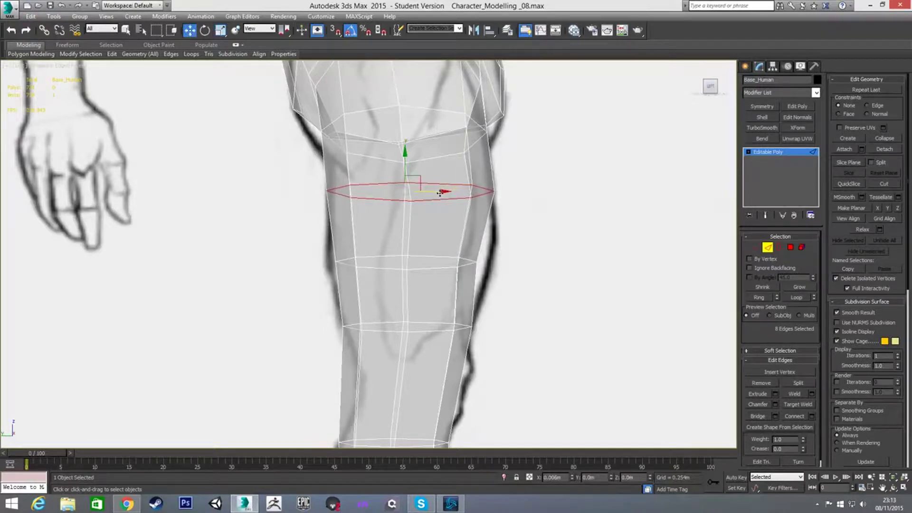
Rescale and reposition the same upper thigh loop until it meets the thigh's front and back outlines.
key("r")
left_click_drag(451, 192, 501, 192)
key("w")
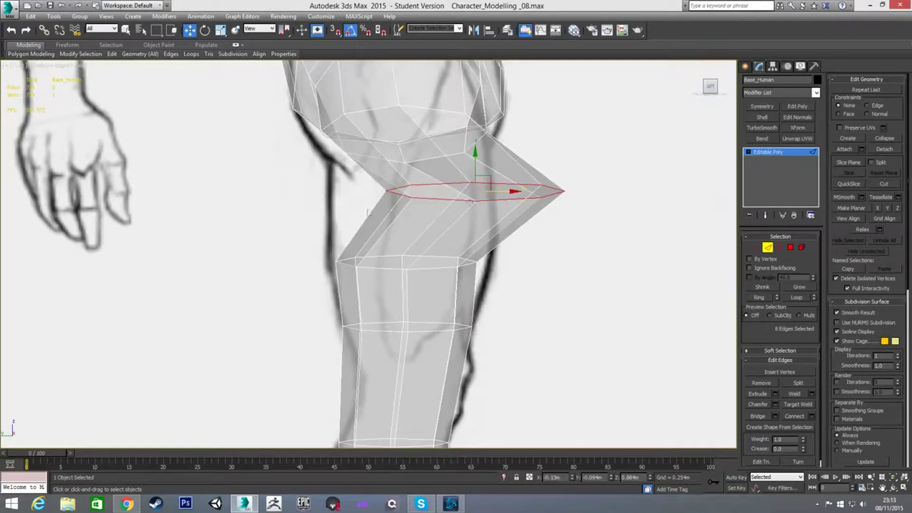
left_click_drag(501, 192, 433, 202)
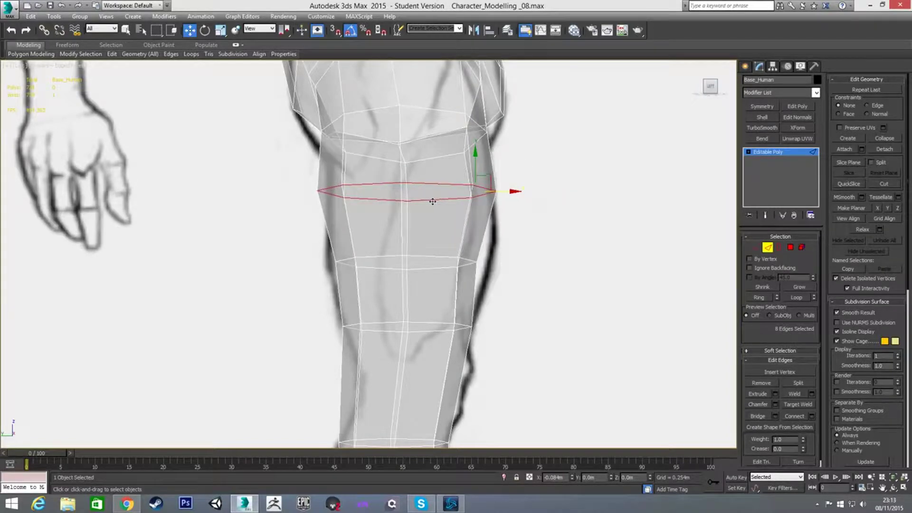
key("r")
left_click_drag(446, 192, 445, 191)
key("w")
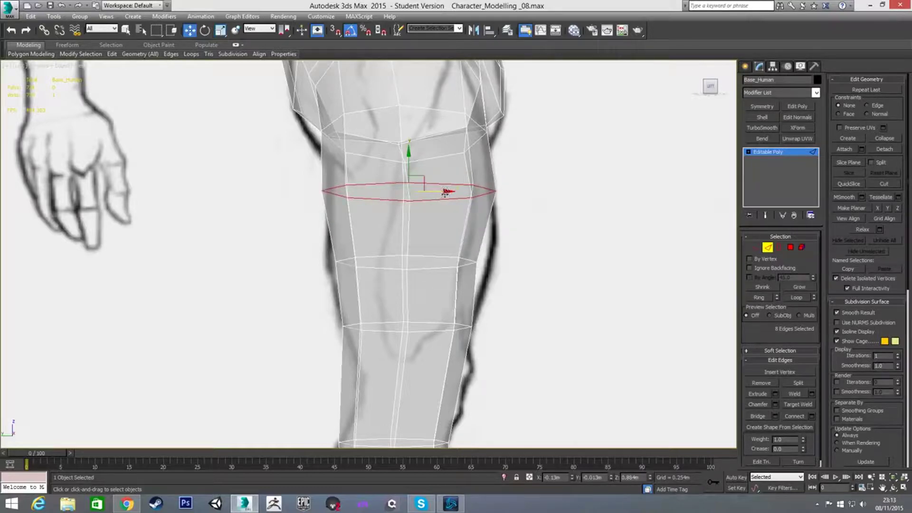
Select the edge loop at the top of the thigh and scale it slightly in depth to fit the side profile.
middle_click_drag(426, 200, 391, 229)
left_click(391, 130)
double_click(391, 130)
key("r")
left_click_drag(416, 156, 419, 156)
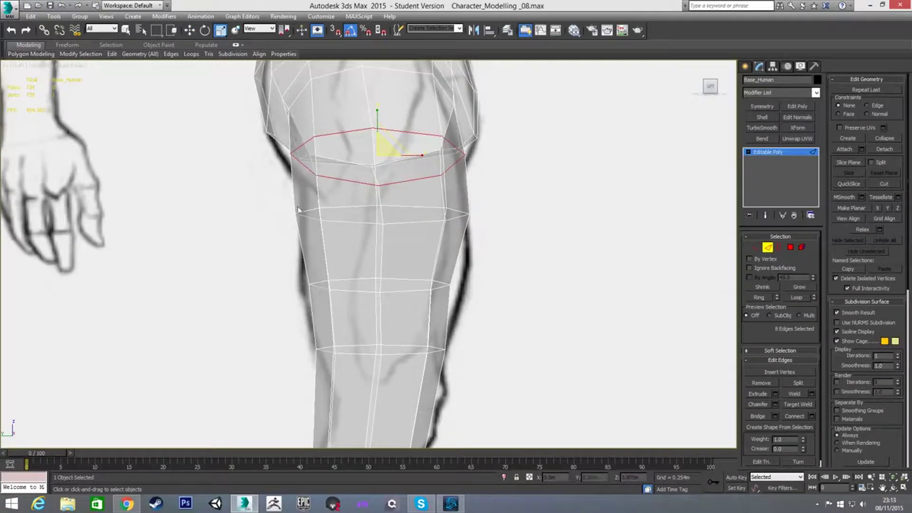
key("w")
Select the lower new thigh loop, then move and widen it in the front view to match the outline above the knee.
double_click(357, 287)
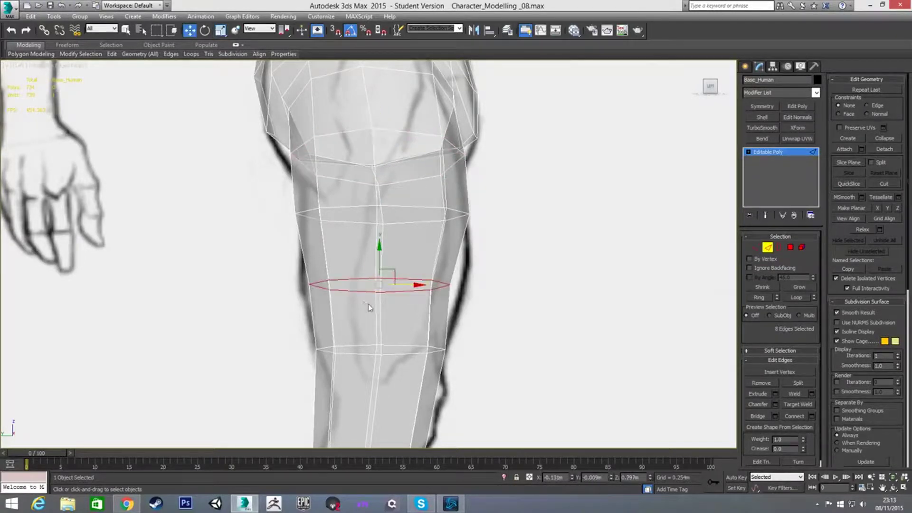
key("f")
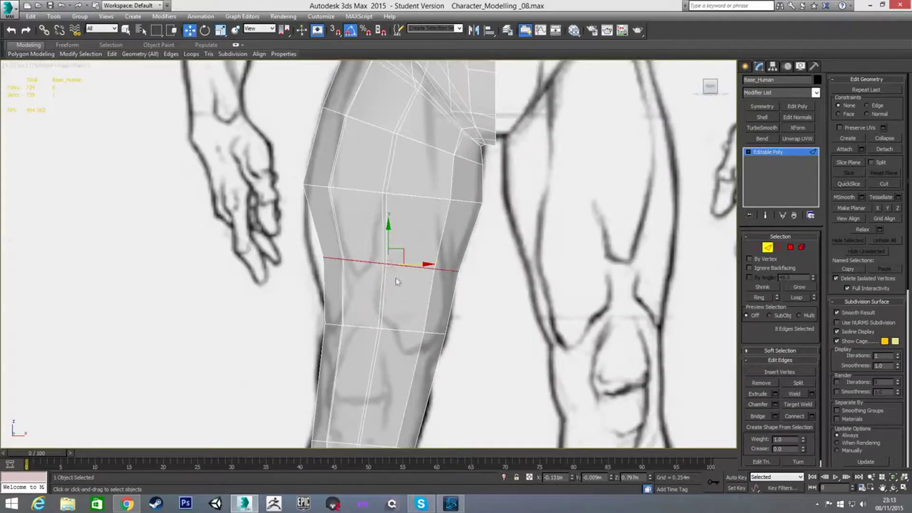
left_click_drag(414, 263, 404, 264)
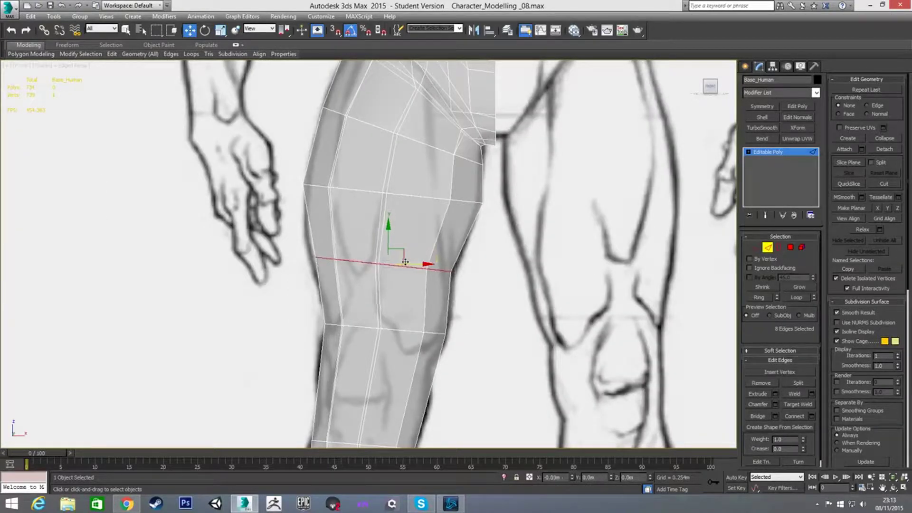
key("r")
left_click_drag(381, 255, 387, 254)
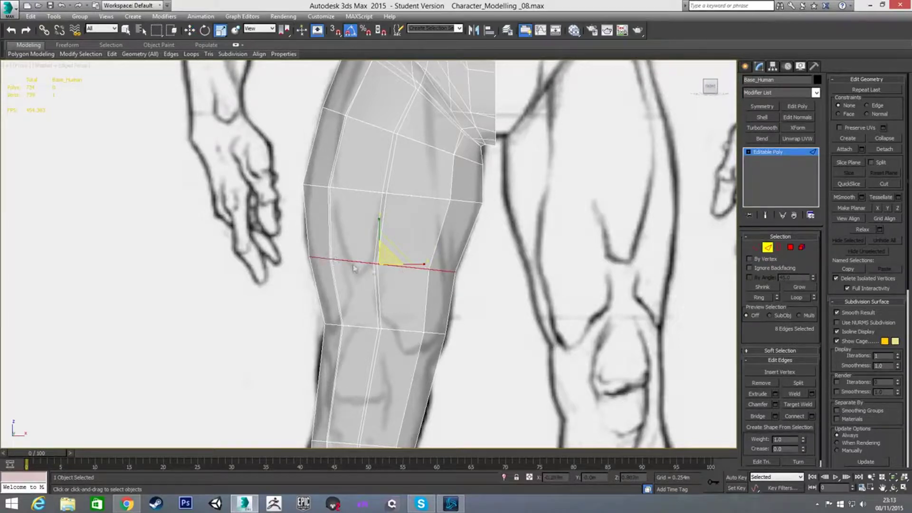
In the left view, move and rescale the lower new thigh loop to fit the thigh's side profile above the knee.
key("l")
key("w")
left_click_drag(405, 287, 424, 285)
key("r")
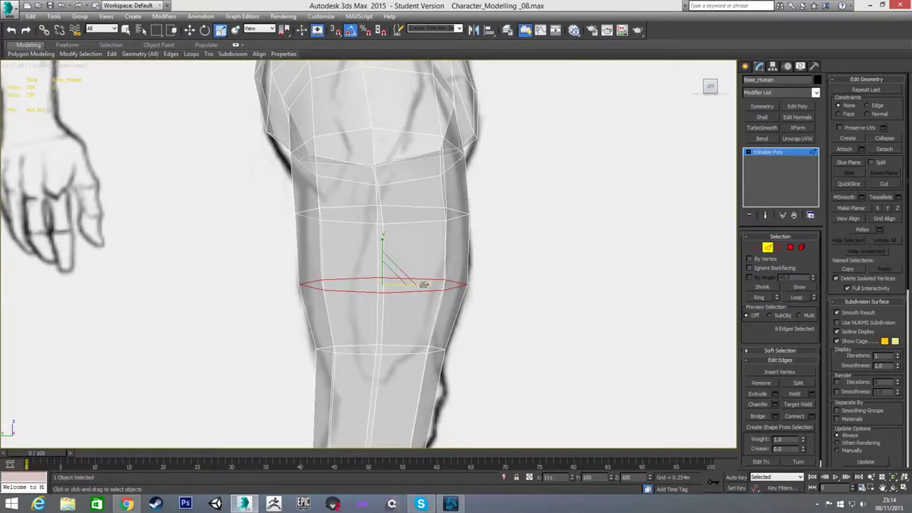
key("w")
middle_click_drag(497, 285, 499, 237)
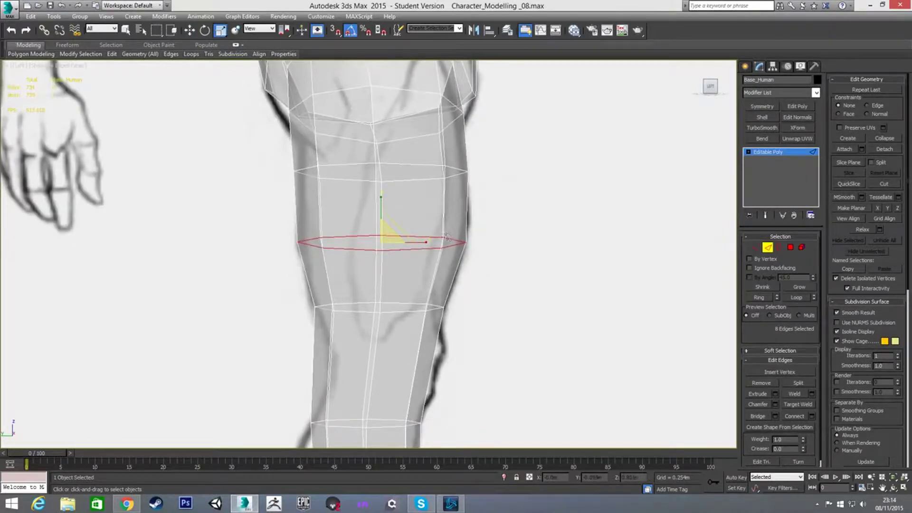
scroll(424, 263, "down", 5)
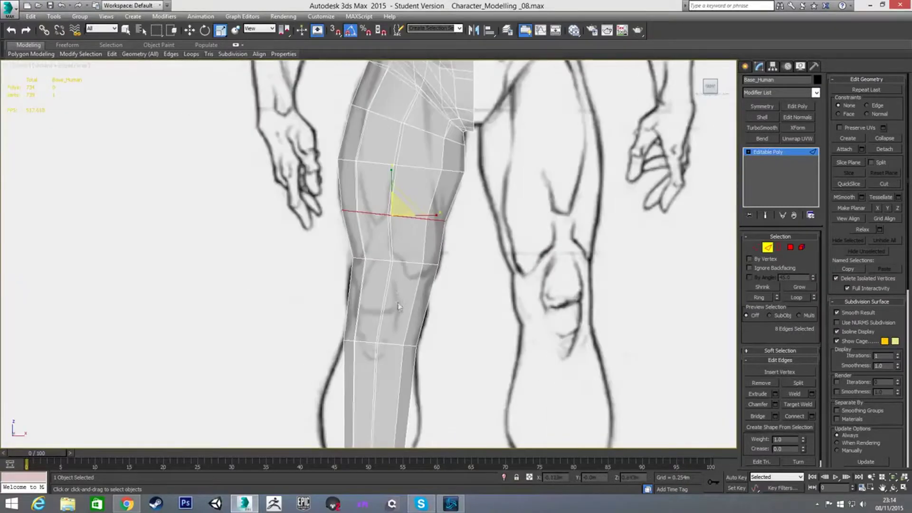
Select the lengthwise edges of the lower leg between knee and ankle and connect them with 4 segments.
middle_click_drag(383, 314, 378, 249)
scroll(378, 249, "up", 2)
left_click_drag(317, 236, 456, 282)
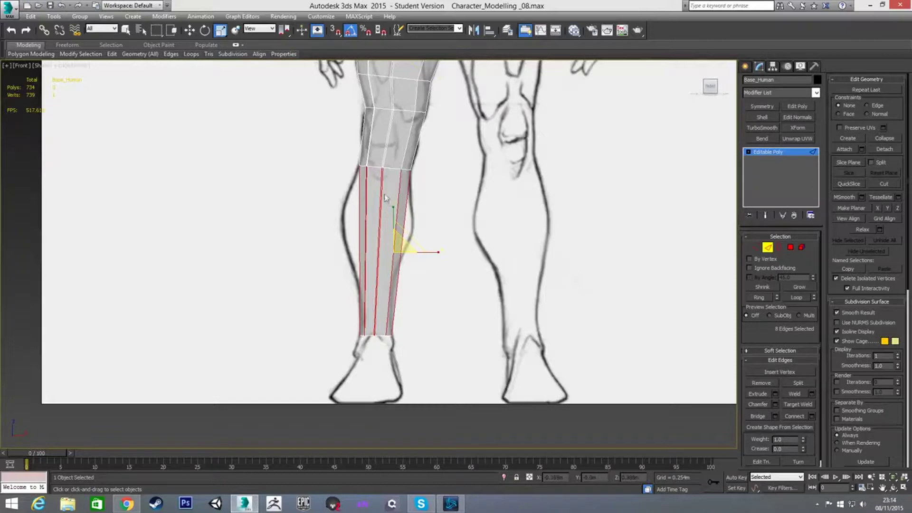
middle_click_drag(359, 183, 309, 265)
scroll(308, 261, "down", 2)
scroll(267, 246, "up", 2)
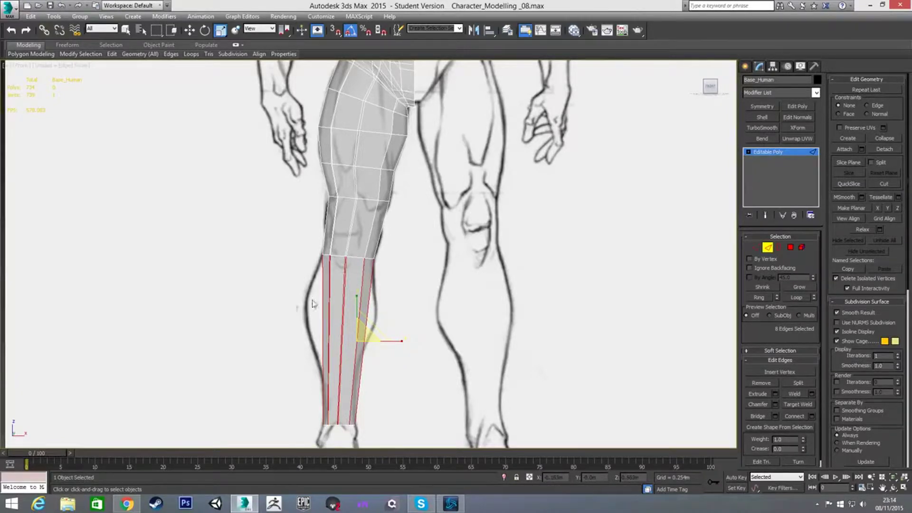
middle_click_drag(316, 304, 352, 275)
right_click(328, 290)
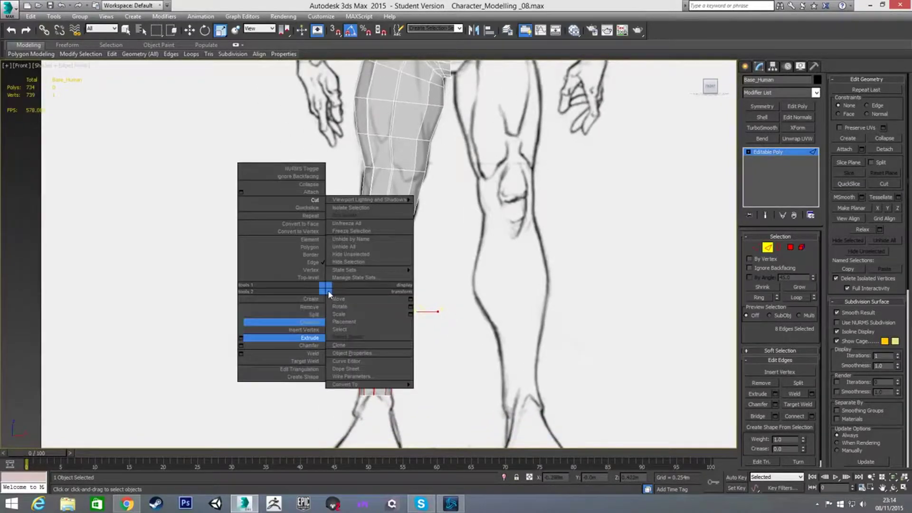
left_click(243, 326)
left_click(376, 257)
middle_click_drag(269, 286, 227, 281)
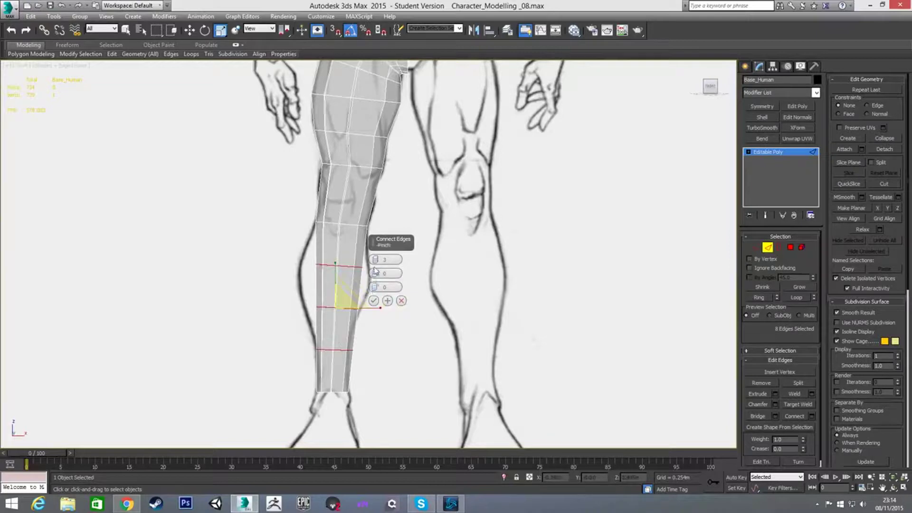
middle_click_drag(318, 266, 281, 267)
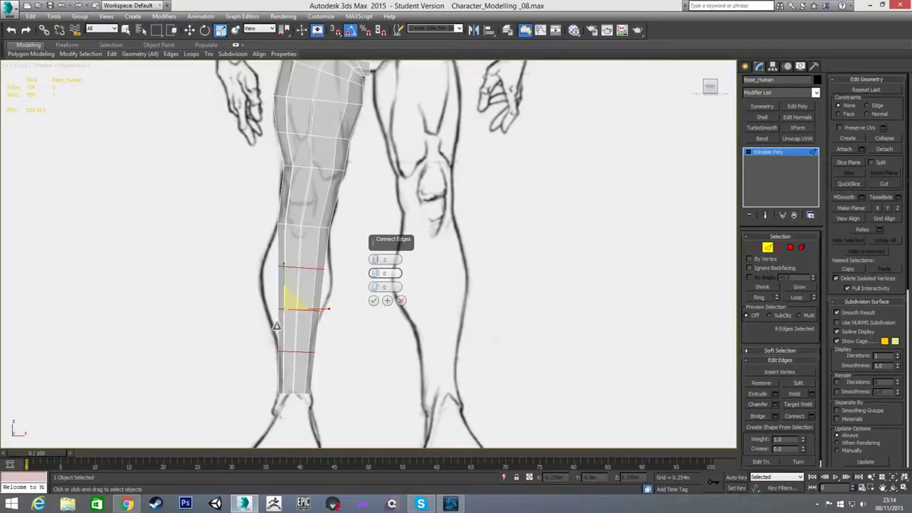
left_click_drag(375, 260, 378, 280)
left_click(373, 300)
Select the uppermost new lower-leg loop, then widen and shift it in the front view to match the upper calf outline.
scroll(304, 220, "up", 3)
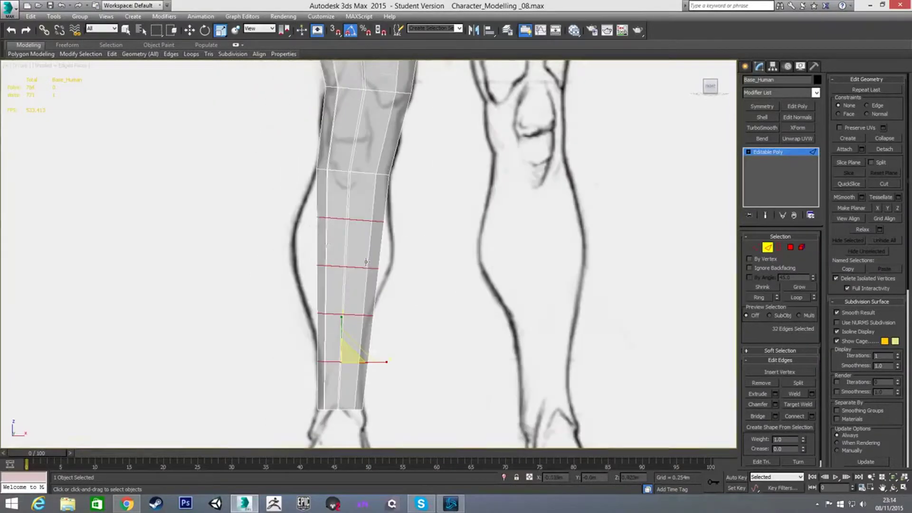
double_click(334, 219)
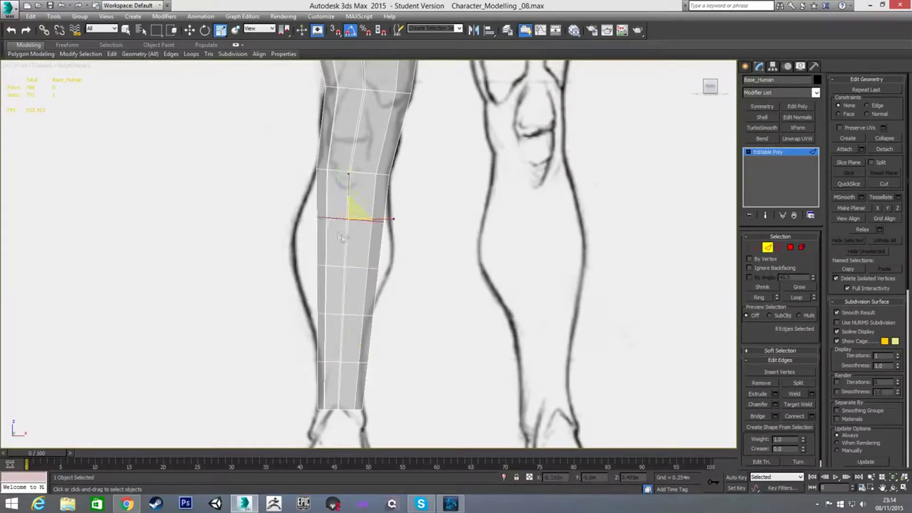
left_click_drag(356, 209, 359, 198)
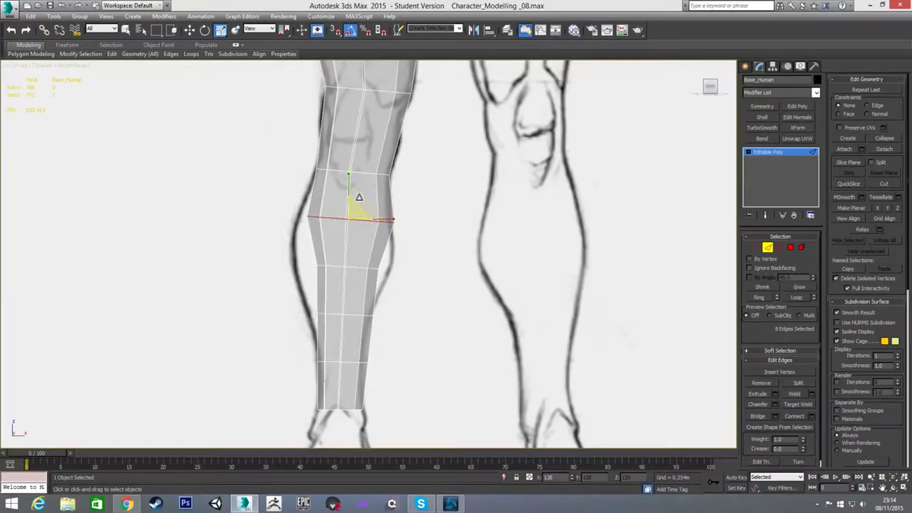
key("w")
left_click_drag(378, 218, 349, 213)
key("r")
key("w")
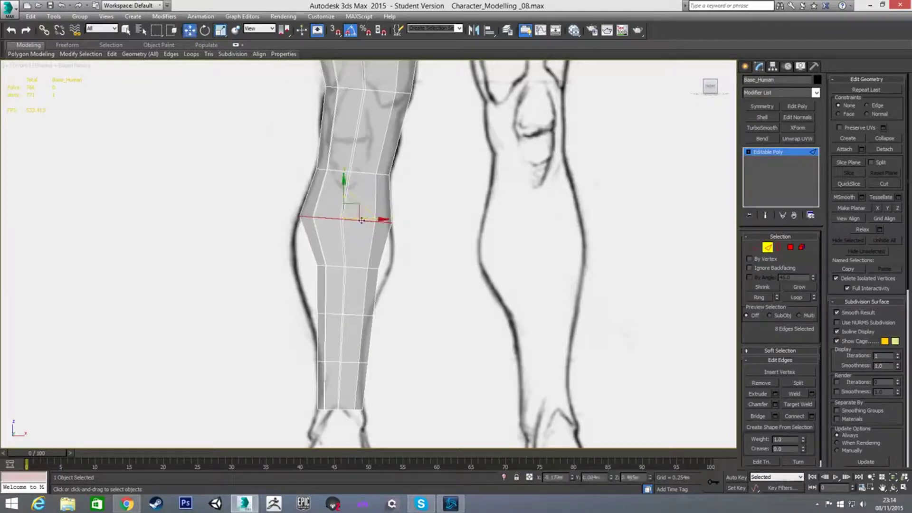
left_click_drag(369, 220, 365, 220)
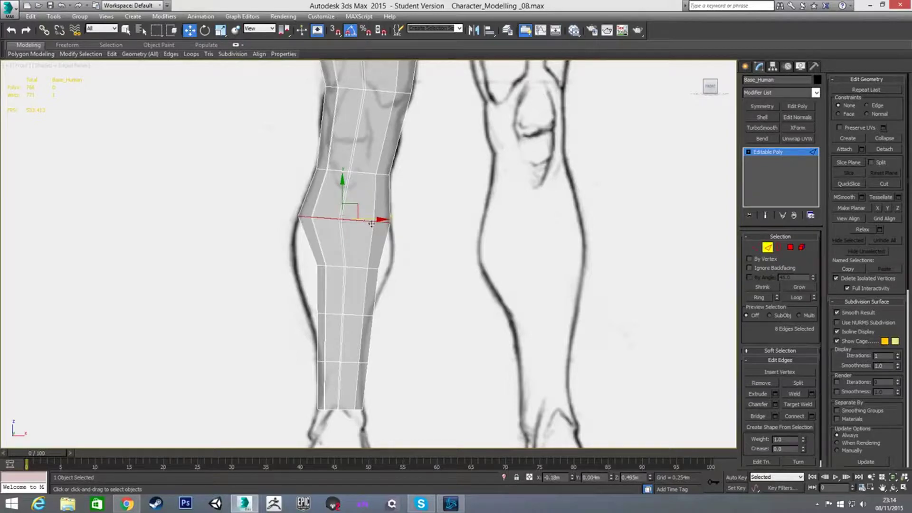
In the left view, move the uppermost calf loop backward so it meets the sketched shin and calf outlines.
key("l")
middle_click_drag(369, 247, 417, 135)
scroll(418, 135, "down", 2)
middle_click_drag(432, 298, 423, 197)
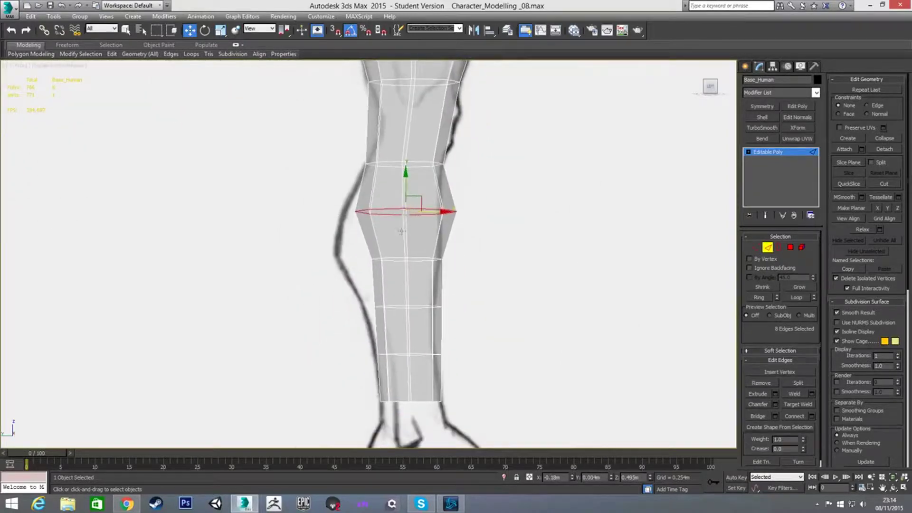
left_click_drag(430, 213, 405, 213)
scroll(390, 227, "up", 2)
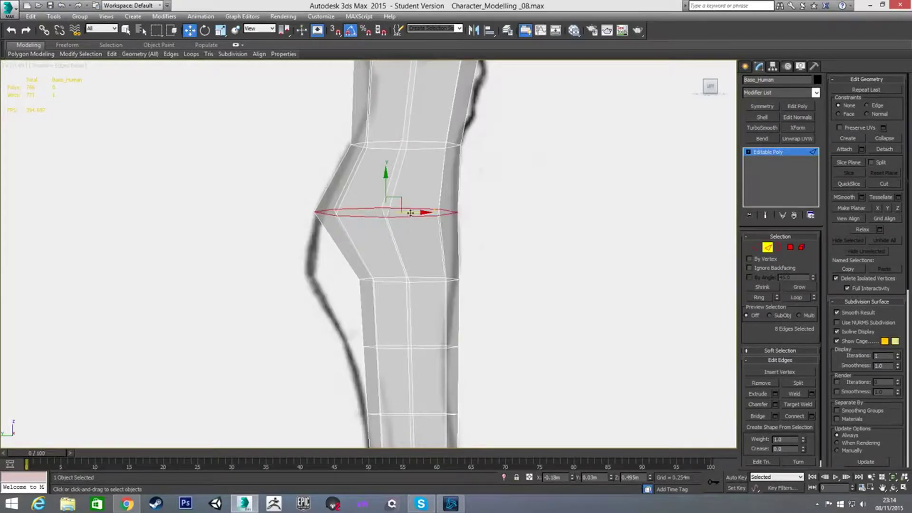
Select the second new calf loop, then widen and shift it in the front view to fit the calf's widest outline.
double_click(419, 281)
key("f")
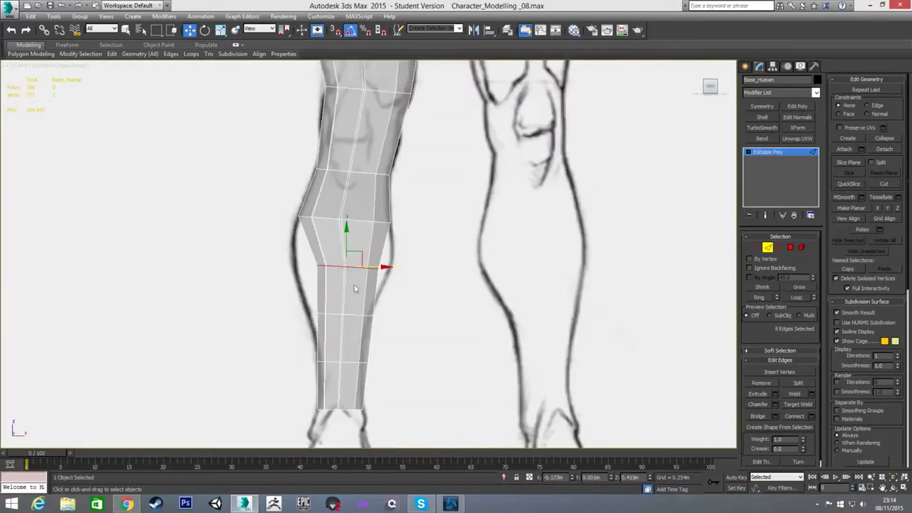
middle_click_drag(352, 291, 395, 255)
key("r")
left_click_drag(397, 223, 399, 193)
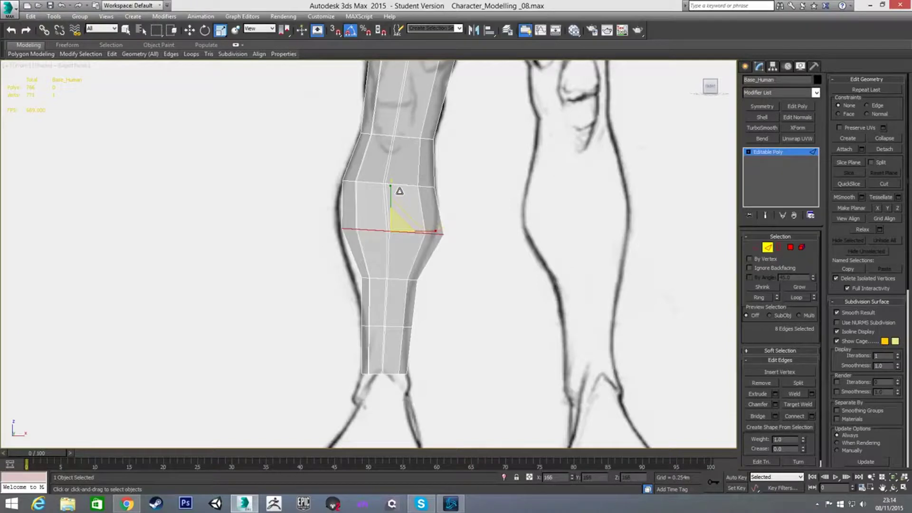
key("w")
left_click_drag(413, 230, 406, 230)
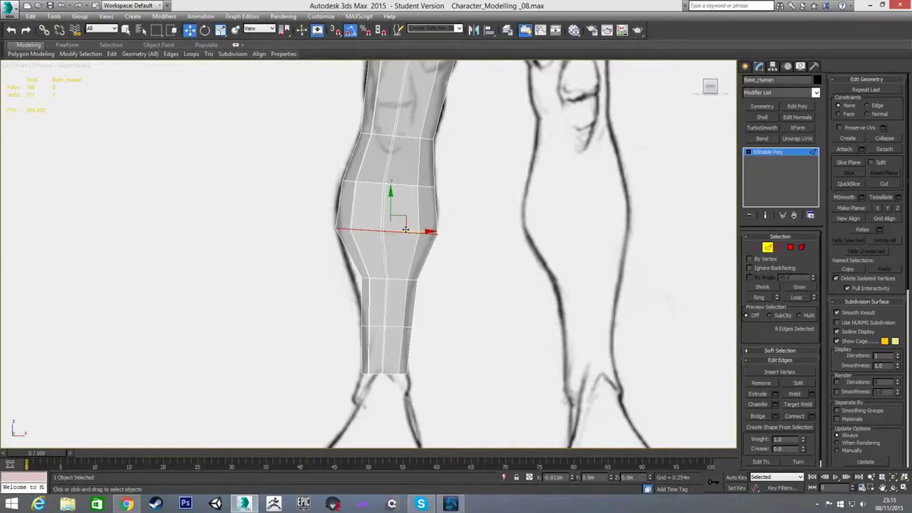
key("r")
left_click_drag(392, 225, 390, 227)
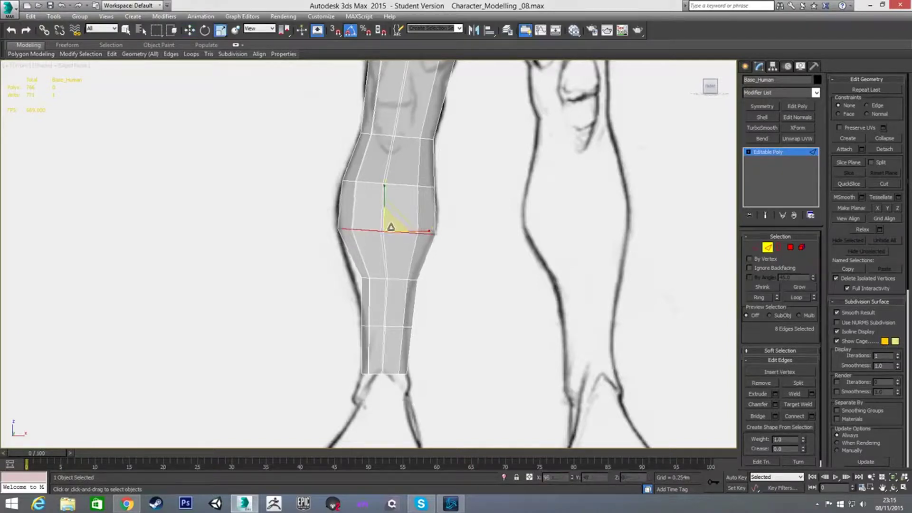
key("w")
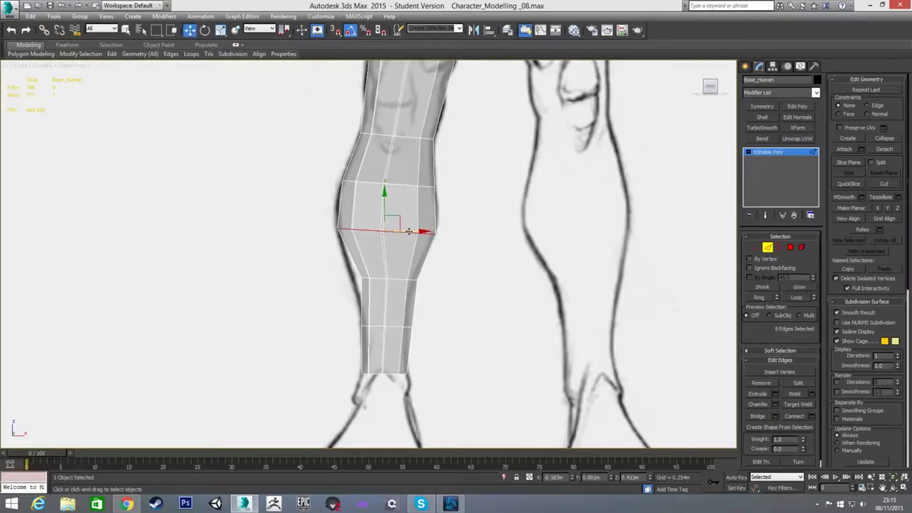
Reselect the uppermost calf loop and fine-tune its width and sideways position against the front outline.
double_click(403, 184)
key("r")
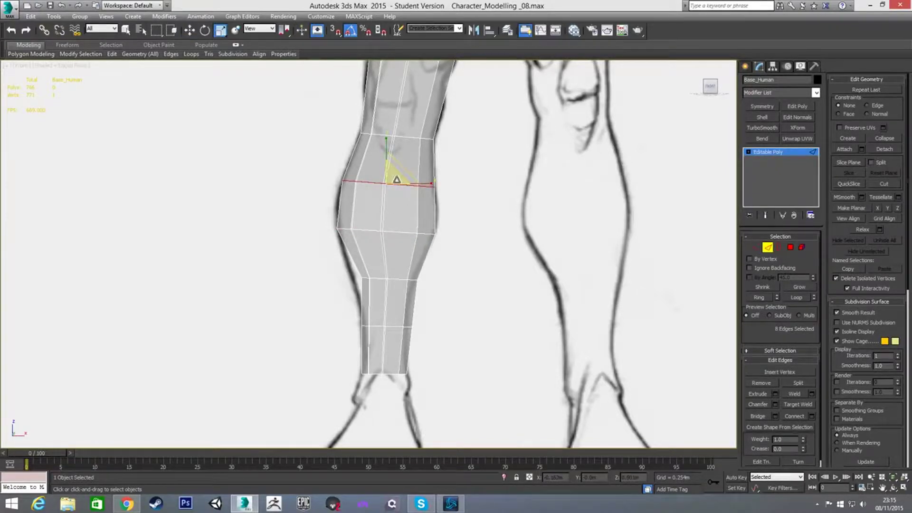
left_click_drag(397, 180, 400, 179)
key("w")
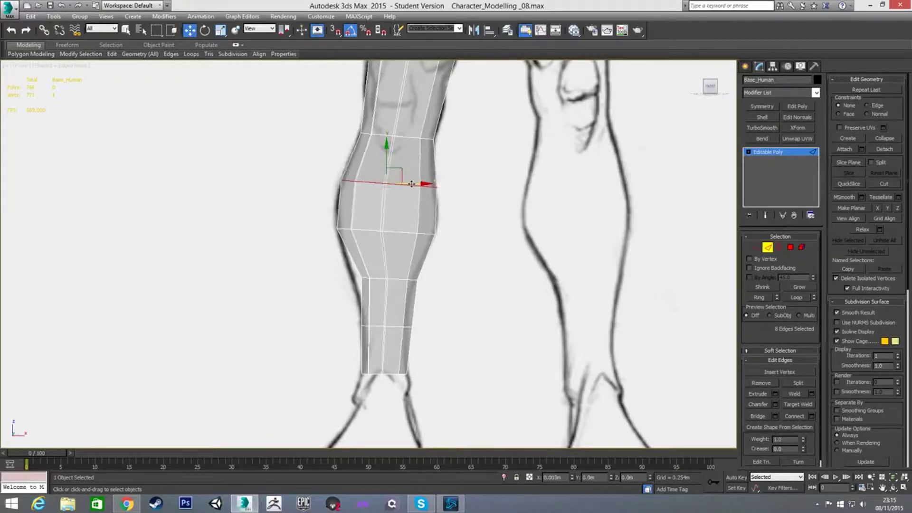
left_click_drag(412, 184, 413, 185)
Select the second calf loop and move it backward in the left view to fit the back of the calf.
left_click(494, 286)
double_click(380, 235)
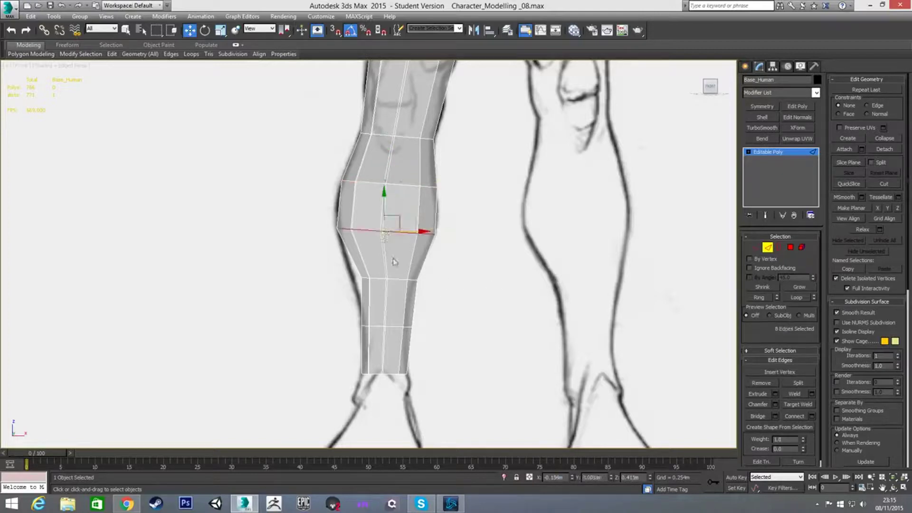
scroll(351, 248, "up", 5)
mouse_move(411, 257)
left_mouse_down()
mouse_move(383, 257)
mouse_move(396, 254)
left_mouse_up()
key("r")
key("w")
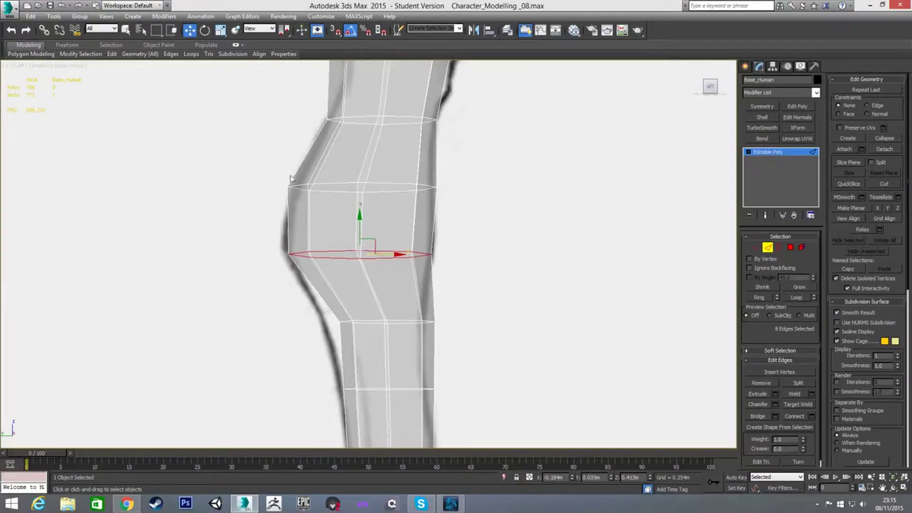
Scale the uppermost calf loop slightly narrower in depth to follow the side profile below the knee.
double_click(322, 191)
key("r")
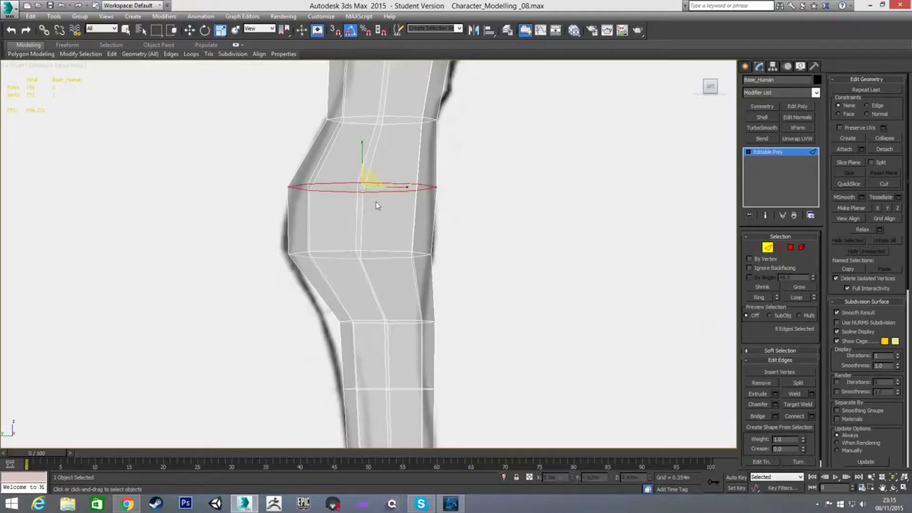
left_click_drag(399, 189, 387, 188)
key("w")
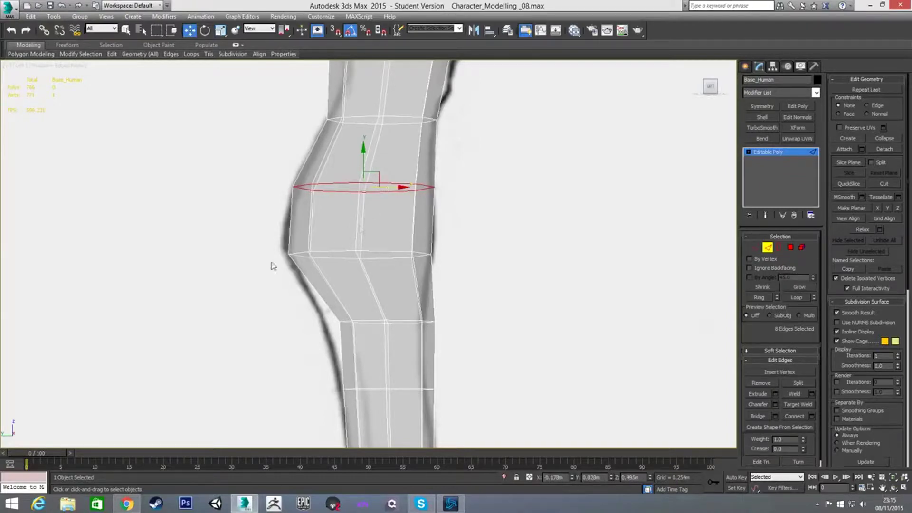
Raise the second calf loop to the fullest part of the calf and adjust its depth to the side outline.
left_click(273, 265)
double_click(300, 255)
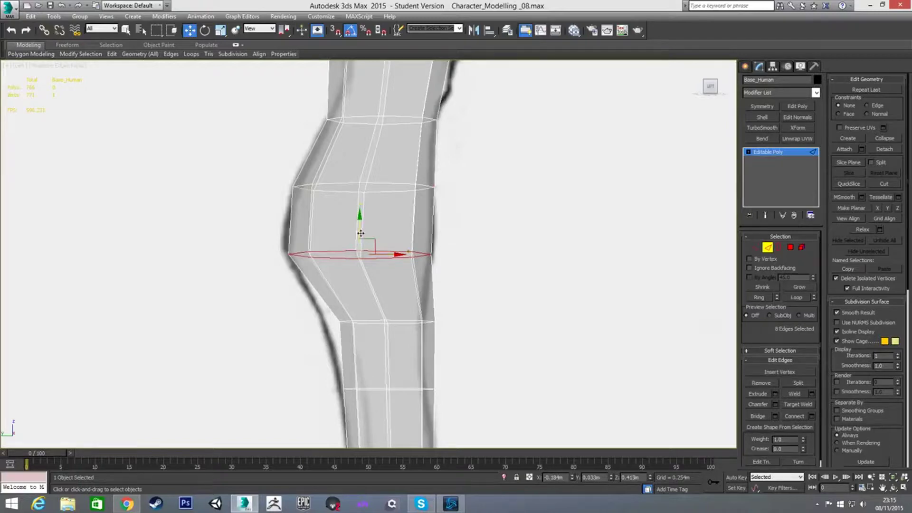
left_click_drag(359, 237, 359, 212)
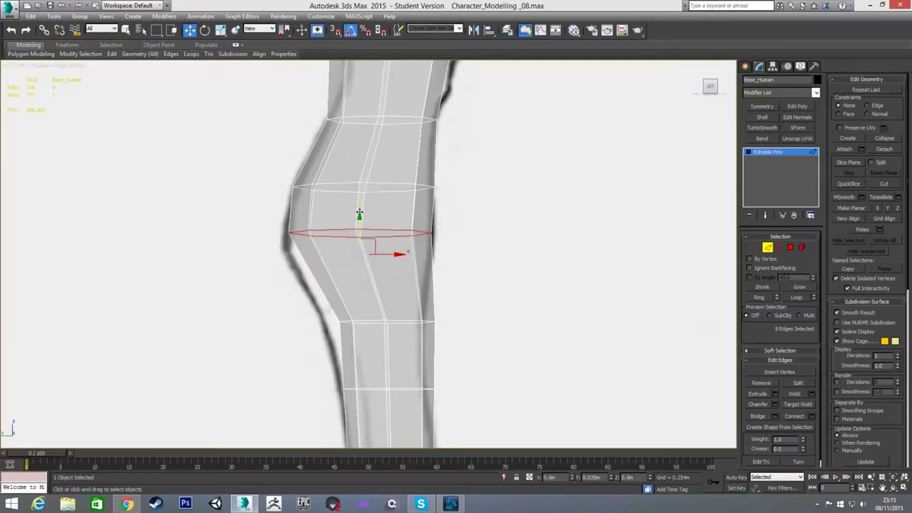
key("r")
mouse_move(392, 232)
left_mouse_down()
mouse_move(402, 232)
mouse_move(386, 236)
left_mouse_up()
key("w")
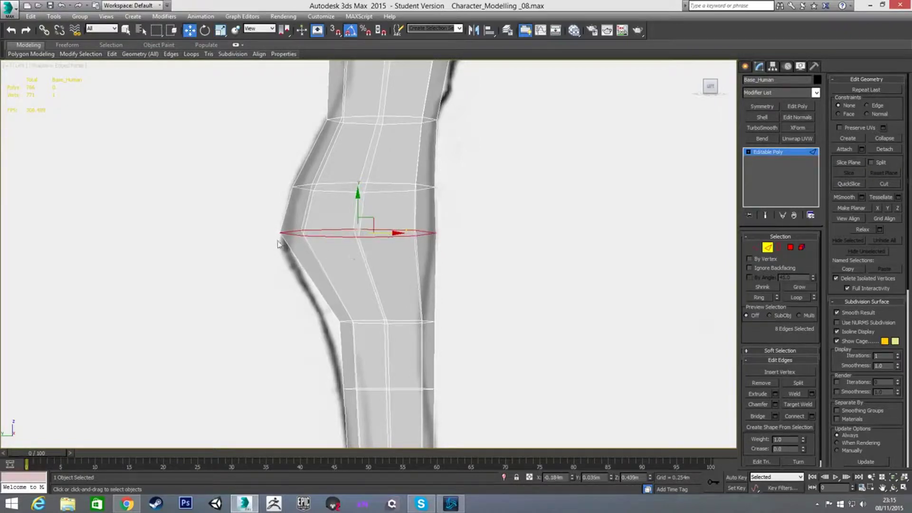
Raise the uppermost calf loop toward the knee, then narrow and shift it to match the side profile.
double_click(335, 184)
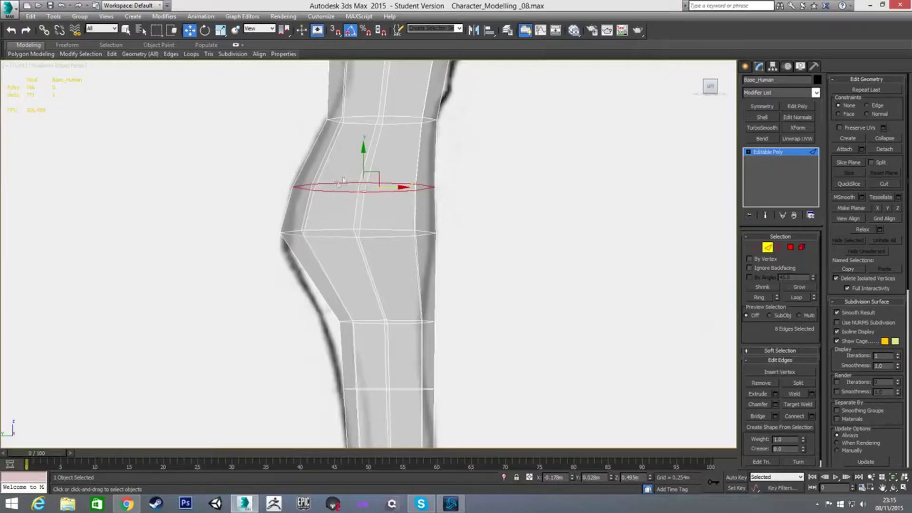
left_click_drag(364, 163, 363, 148)
key("r")
left_click_drag(405, 173, 401, 175)
key("w")
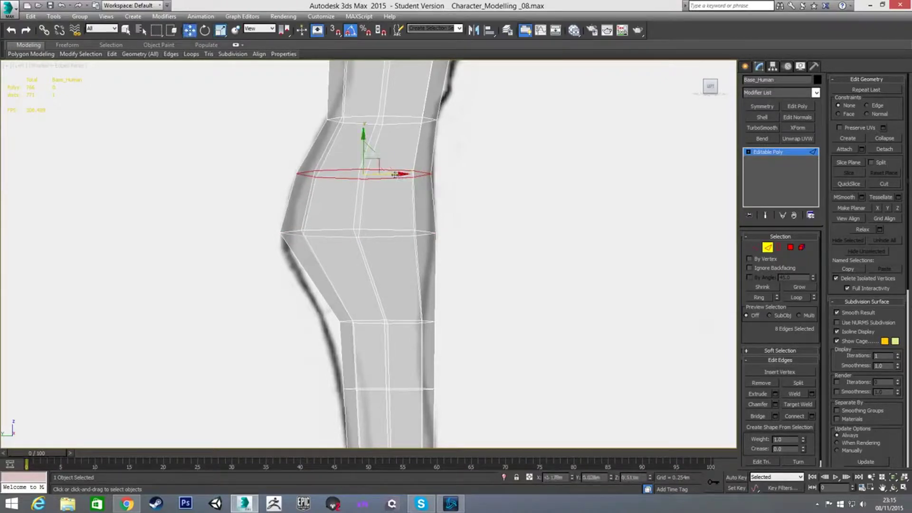
left_click_drag(392, 175, 393, 174)
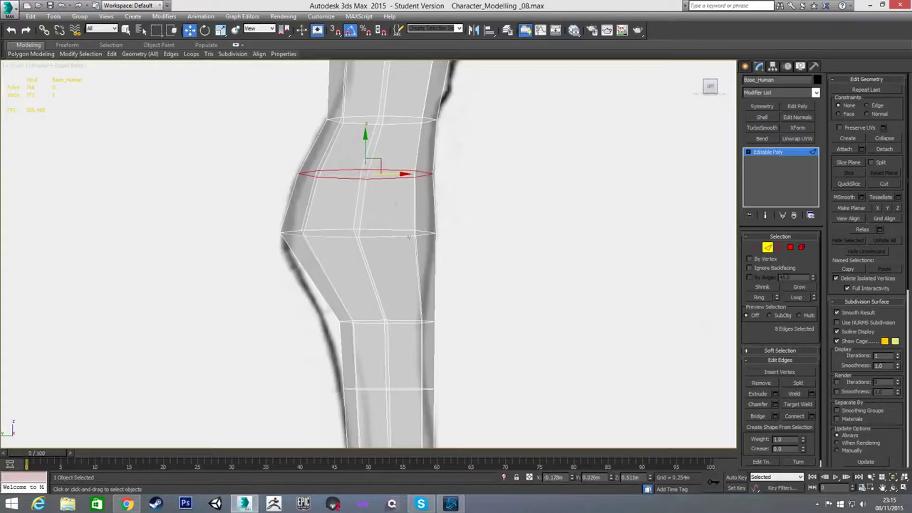
Nudge the shin-side vertices of the second calf loop backward onto the sketched outline.
key("1")
left_click_drag(449, 236, 447, 235)
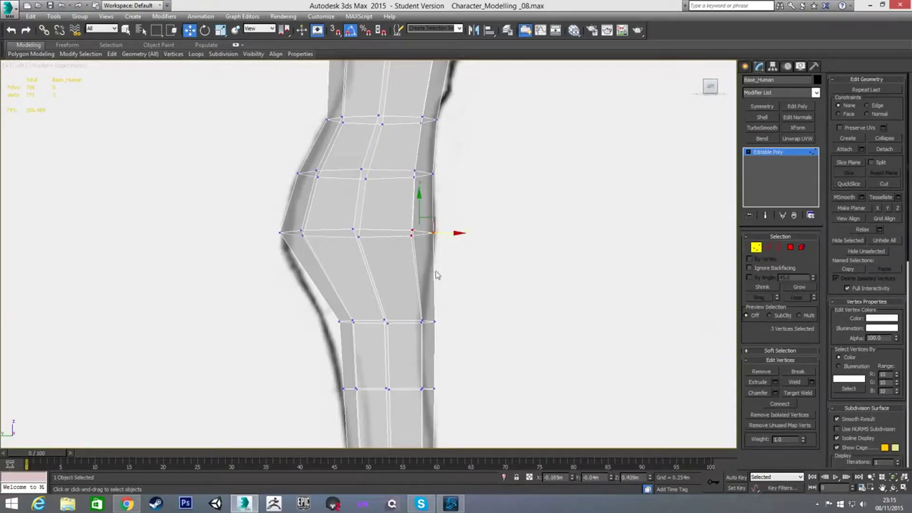
key("2")
In the front view, move the outer and inner vertices of the uppermost calf loop inward to fit the leg outline.
key("f")
scroll(377, 253, "up", 3)
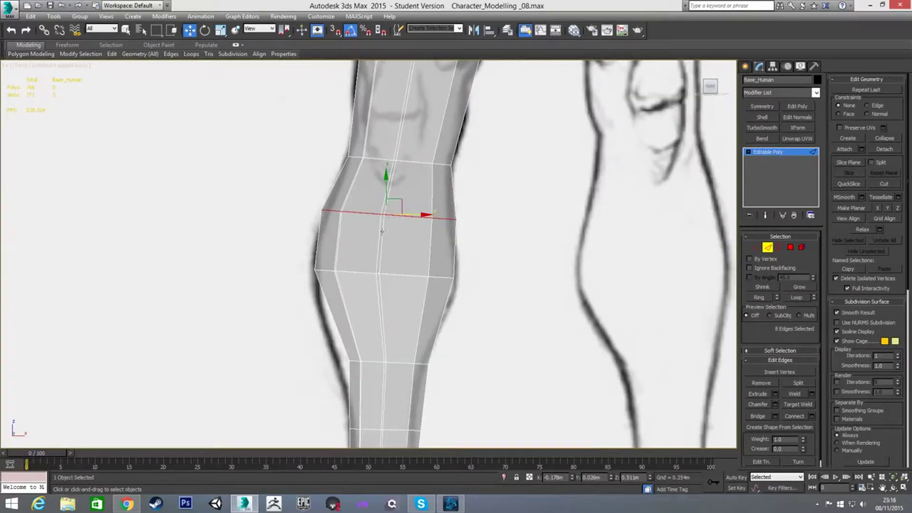
key("4")
key("2")
key("1")
left_click_drag(304, 197, 465, 217)
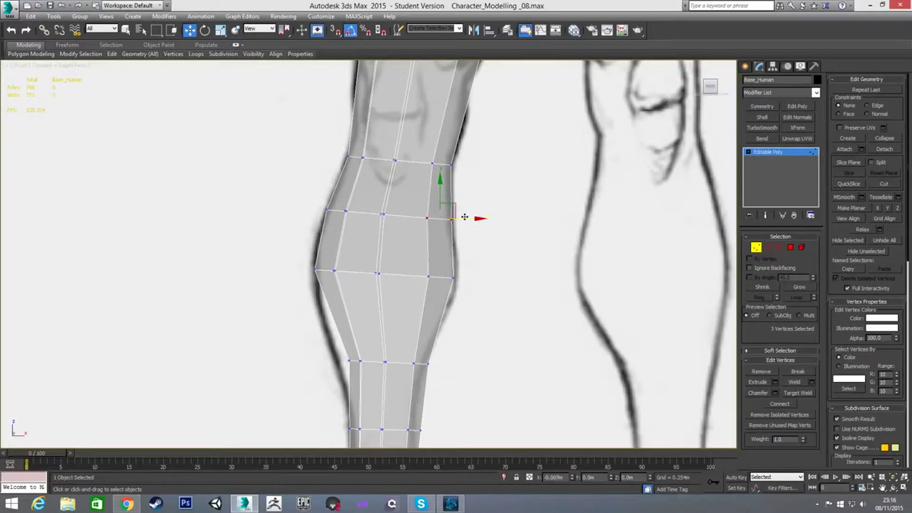
In the front view, move the inner and outer vertices of the fullest calf loop outward onto the sketched outline.
left_click_drag(416, 258, 470, 277)
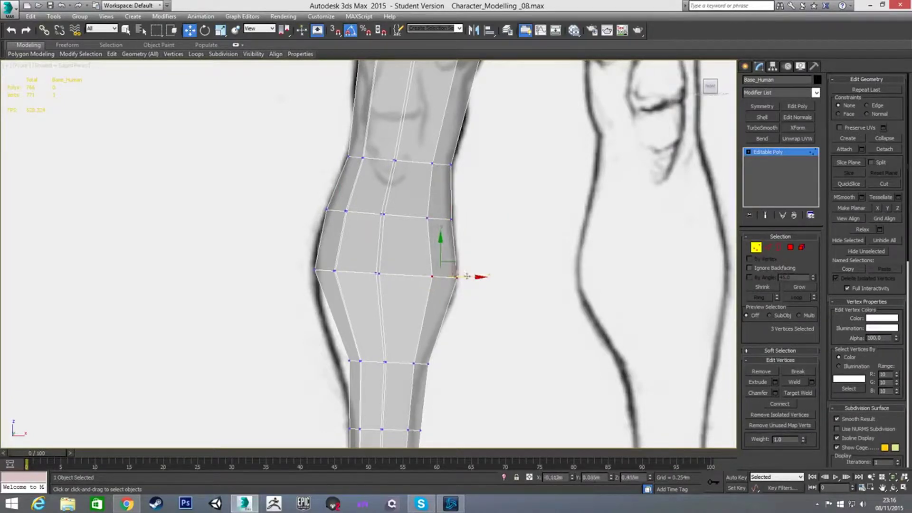
left_click_drag(304, 257, 350, 287)
left_click(295, 333)
Raise the edge loop just below the fullest part of the calf and widen it to match the front outline.
scroll(357, 239, "down", 3)
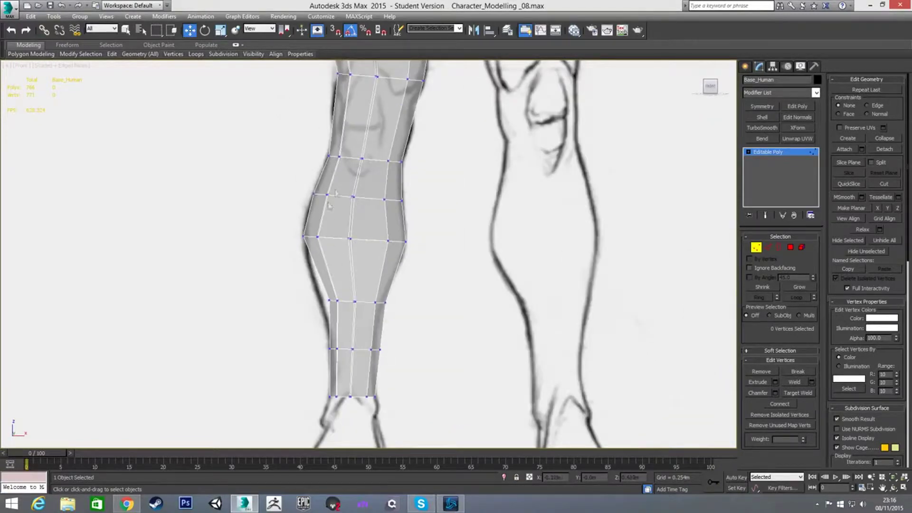
left_click_drag(320, 292, 417, 323)
key("2")
double_click(344, 301)
scroll(343, 308, "up", 2)
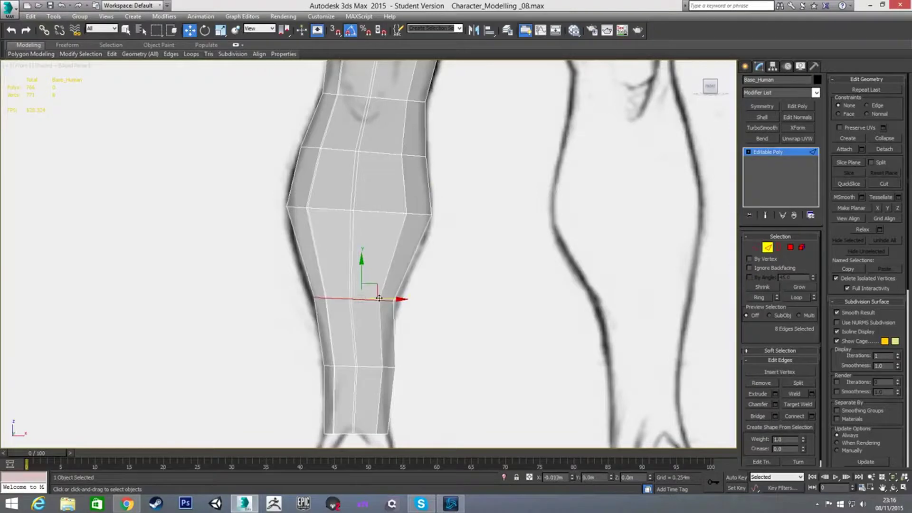
key("r")
mouse_move(362, 294)
left_mouse_down()
mouse_move(356, 262)
mouse_move(361, 281)
left_mouse_up()
key("w")
key("r")
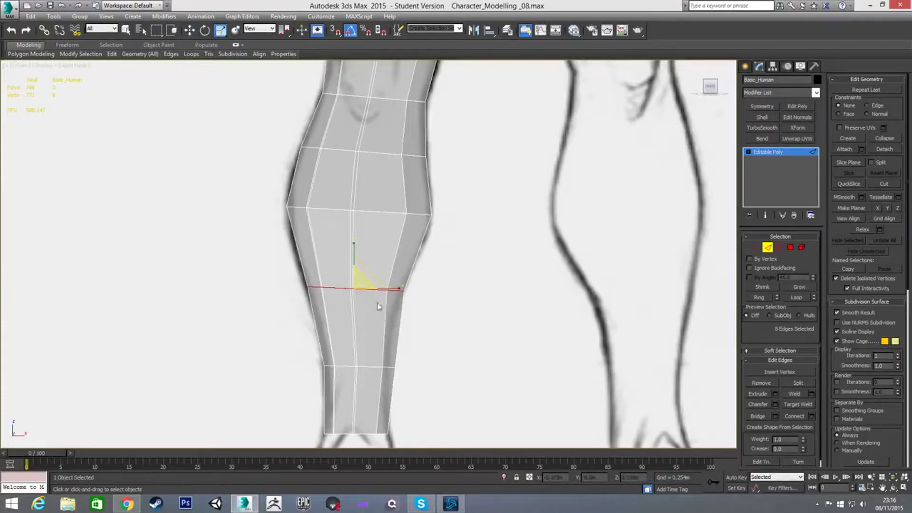
key("w")
left_click_drag(387, 288, 383, 287)
In the side view, shift that loop backward and adjust its depth to fit the sketched profile.
key("l")
middle_click_drag(369, 306, 380, 277)
left_click_drag(437, 284, 414, 282)
key("r")
key("w")
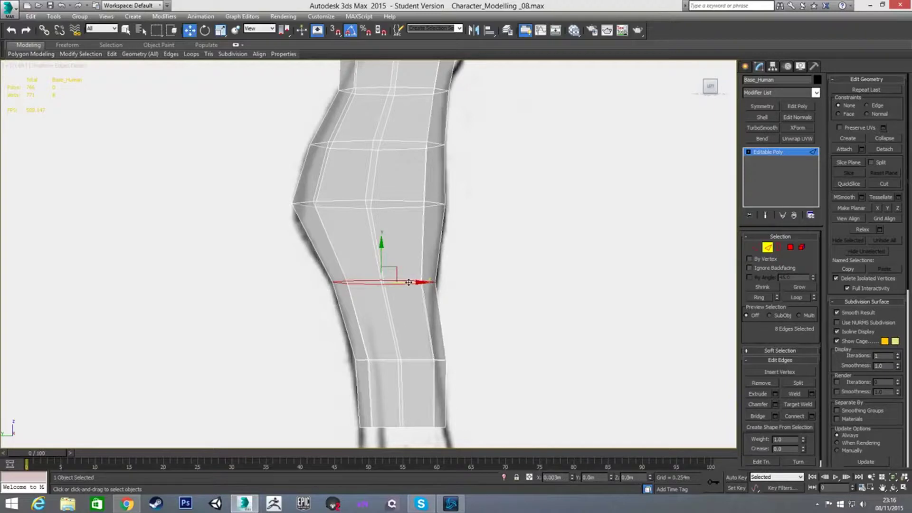
Select the lowest calf loop above the ankle and adjust its width and position to the front outline.
scroll(381, 284, "down", 2)
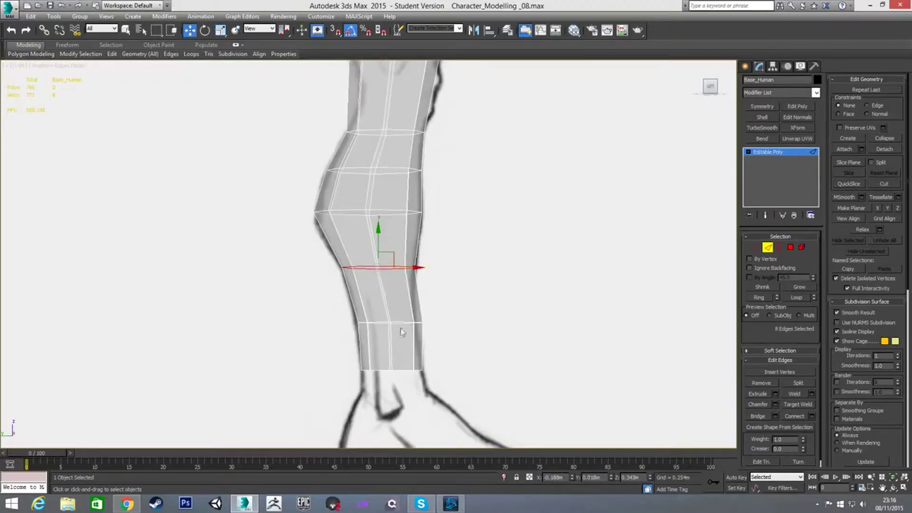
double_click(383, 323)
key("f")
scroll(347, 347, "up", 2)
middle_click_drag(342, 355, 365, 299)
key("r")
left_click_drag(387, 306, 404, 312)
key("w")
In the side view, shift and scale the loop above the ankle to match the lower-leg profile.
middle_click_drag(407, 325, 383, 300, "alt")
left_click_drag(428, 303, 436, 302)
key("r")
key("w")
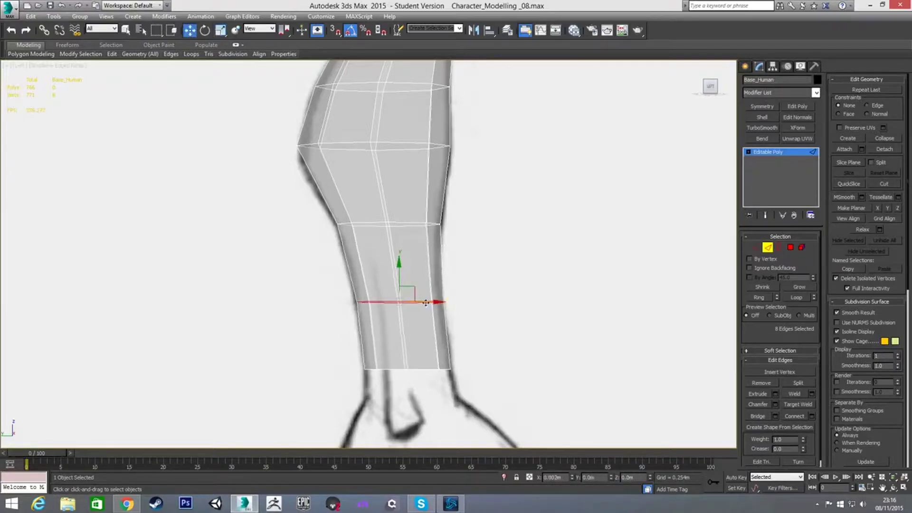
middle_click_drag(456, 254, 459, 277)
Nudge the rear vertices of the loop below the calf bulge, then lower the rear vertices of the fullest calf loop.
key("1")
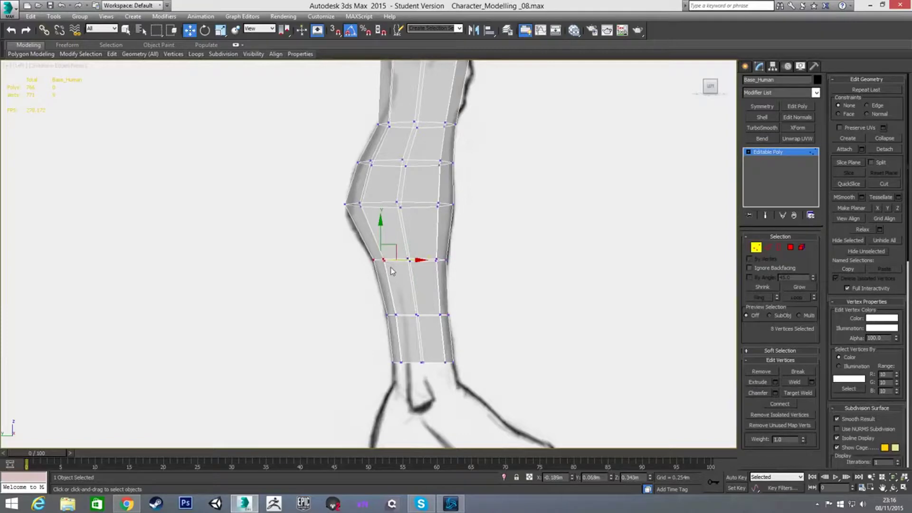
left_click_drag(404, 261, 402, 260)
left_click_drag(335, 195, 365, 220)
mouse_move(355, 175)
left_mouse_down()
mouse_move(356, 219)
mouse_move(360, 183)
left_mouse_up()
left_click(394, 236)
In the side view, move the rear vertices of the two mid-thigh loops backward onto the sketched outline.
middle_click_drag(375, 184, 382, 312)
key("f")
scroll(390, 291, "down", 2)
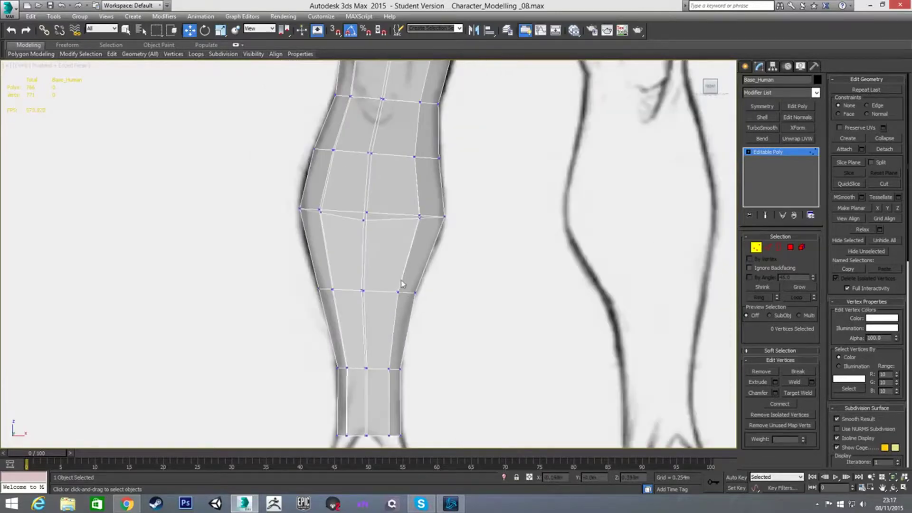
middle_click_drag(392, 272, 391, 321)
scroll(399, 212, "down", 2)
middle_click_drag(385, 196, 394, 229)
key("2")
key("l")
key("f")
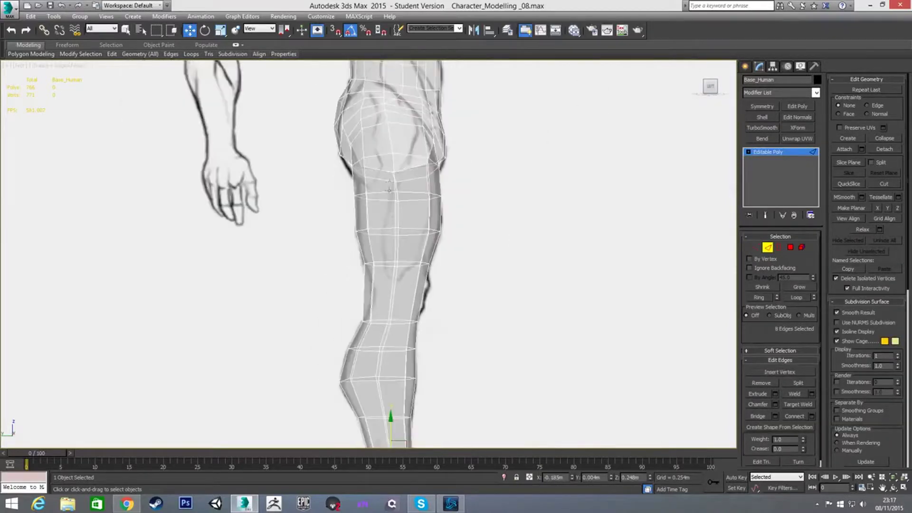
scroll(356, 205, "up", 3)
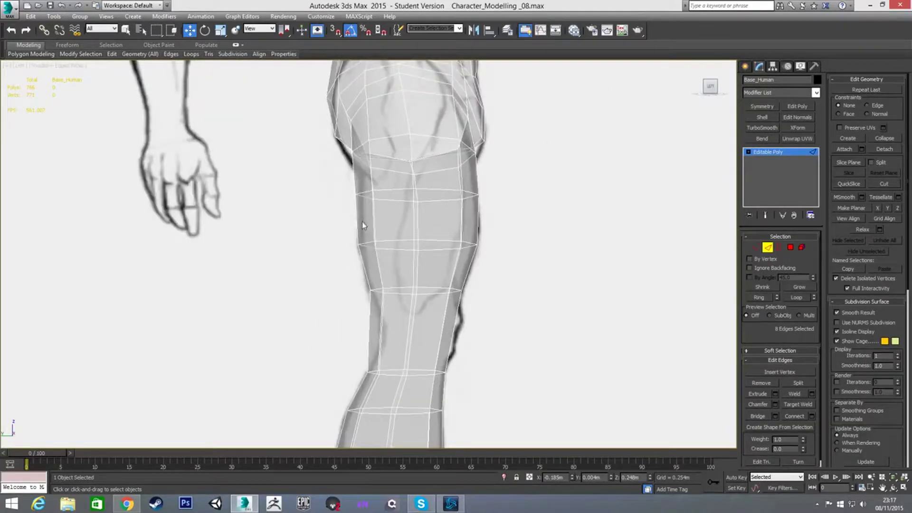
key("1")
left_click(354, 194)
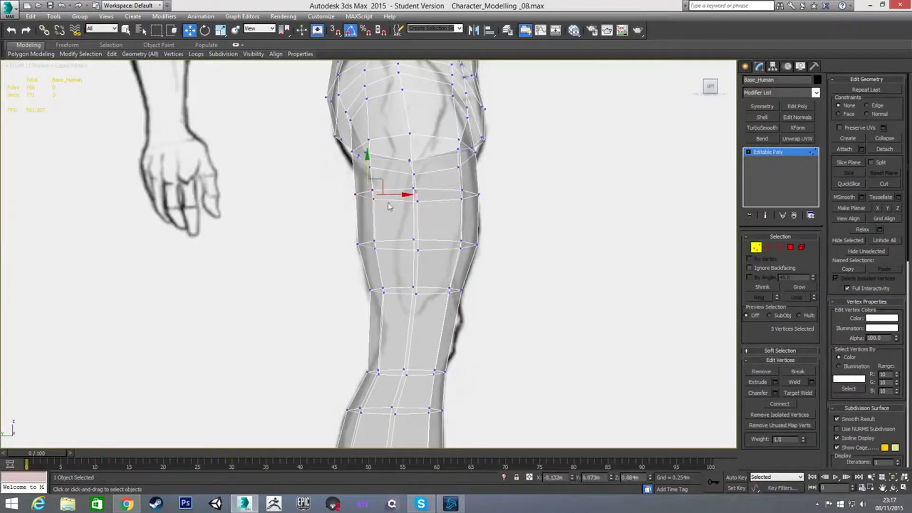
left_click_drag(393, 195, 387, 204)
left_click_drag(388, 253, 386, 244)
left_click(333, 284)
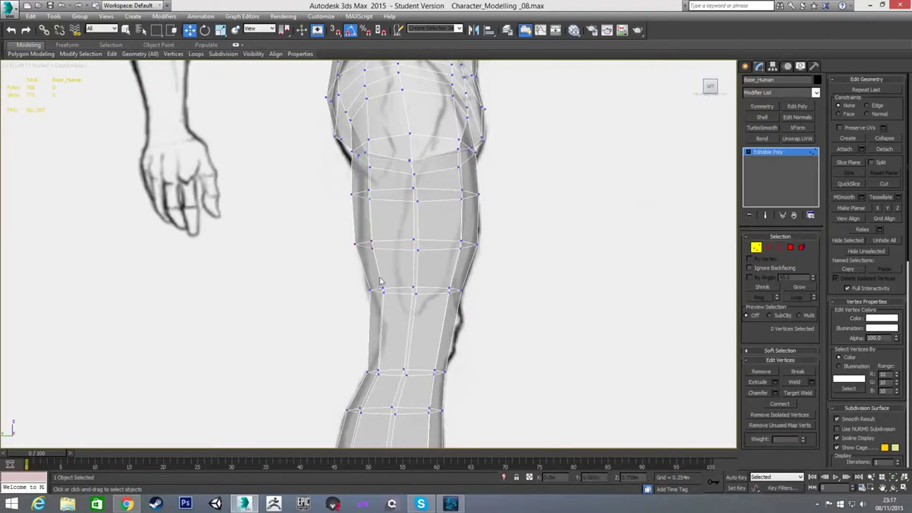
In the front view, move the outer vertices of the same two thigh loops outward to fill the outline.
key("f")
middle_click_drag(347, 209, 352, 304)
left_click_drag(329, 199, 373, 215)
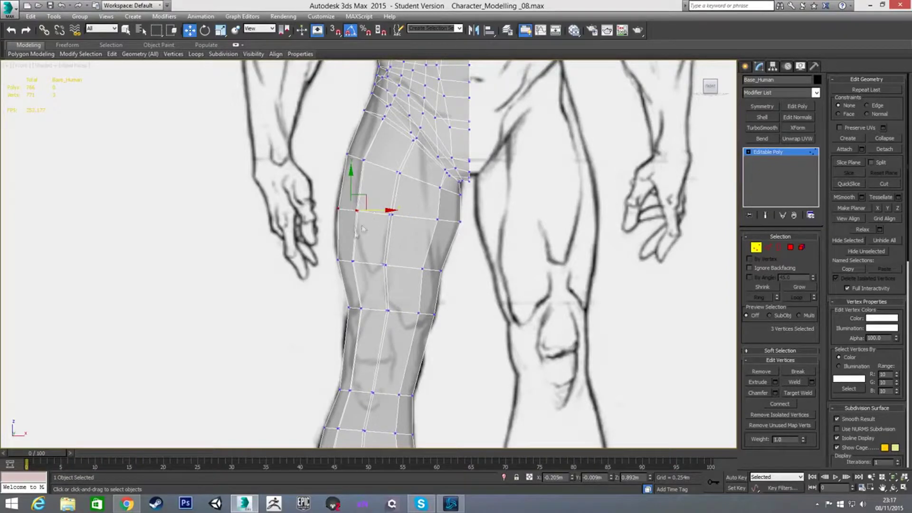
left_click_drag(344, 265, 365, 261)
left_click_drag(329, 202, 373, 211)
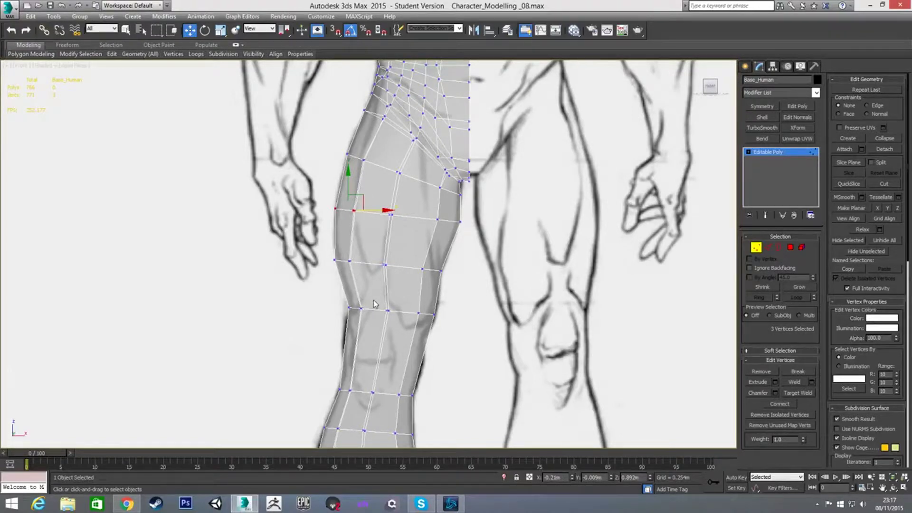
Connect the vertical edges around the knee with 2 segments and a pinch of 50 to frame the kneecap.
middle_click_drag(418, 287, 445, 198)
key("2")
left_click_drag(357, 253, 483, 276)
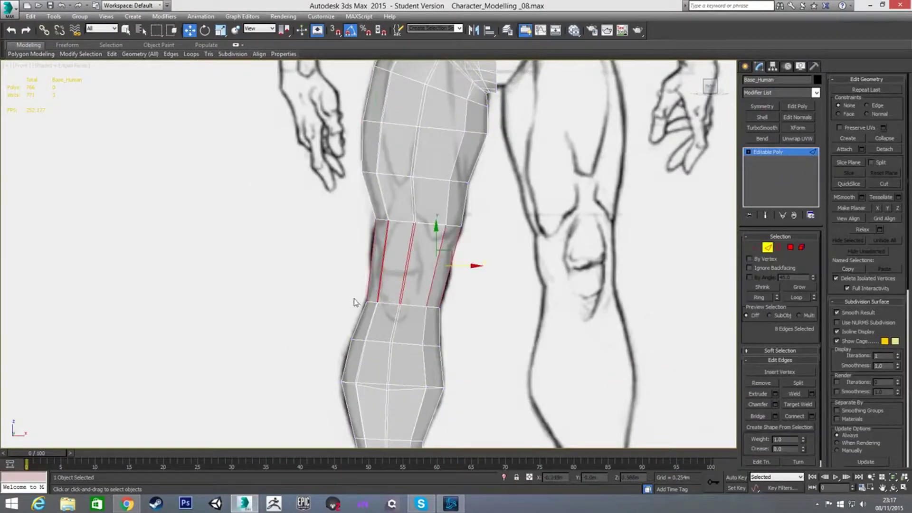
scroll(306, 272, "down", 2)
middle_click_drag(306, 272, 332, 274)
scroll(332, 269, "up", 2)
key("ctrl+shift+e")
left_click(375, 262)
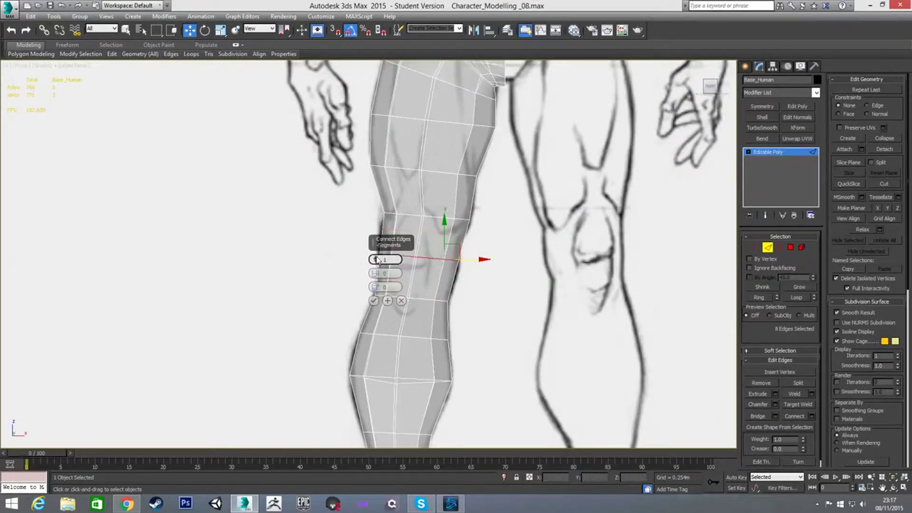
left_click(375, 258)
left_click_drag(375, 273, 393, 190)
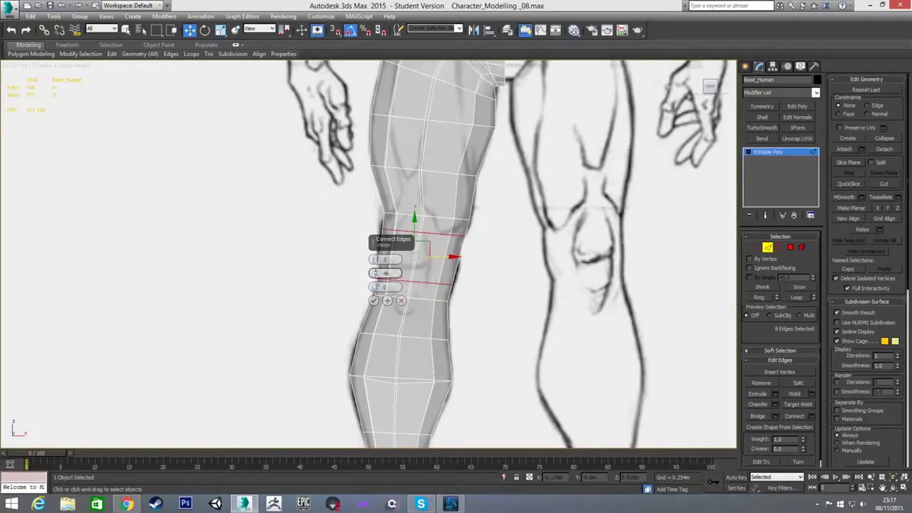
left_click_drag(376, 274, 375, 266)
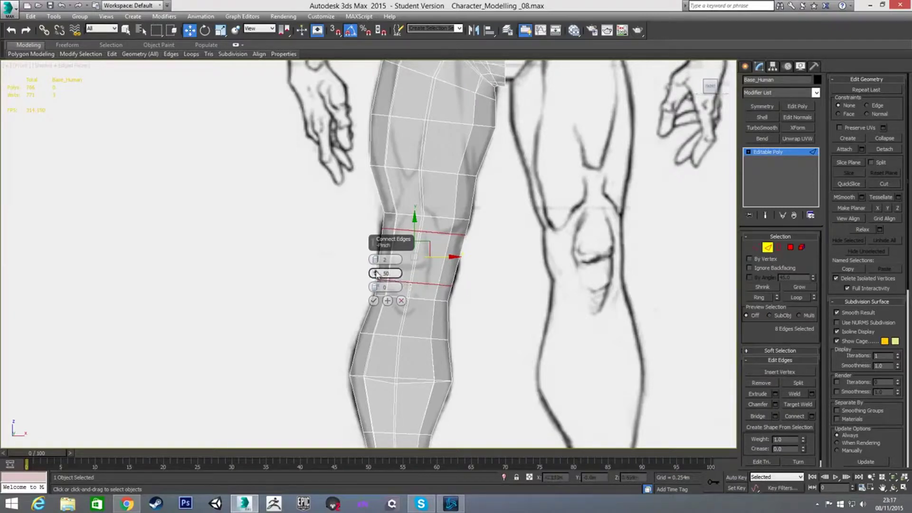
left_click(374, 301)
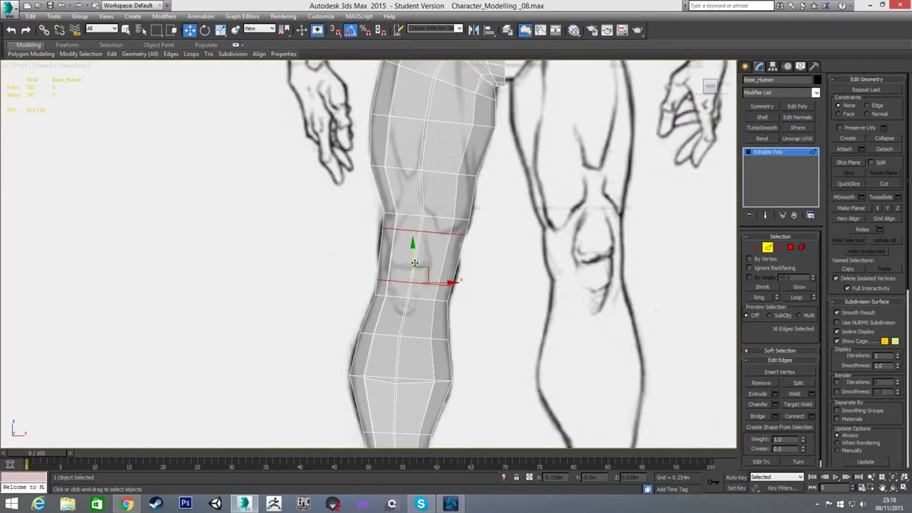
Select the two front knee polygons between the new loops and extrude them slightly outward as the kneecap.
key("4")
left_click(428, 257)
left_click(398, 256, "ctrl")
middle_click_drag(399, 256, 479, 288, "alt")
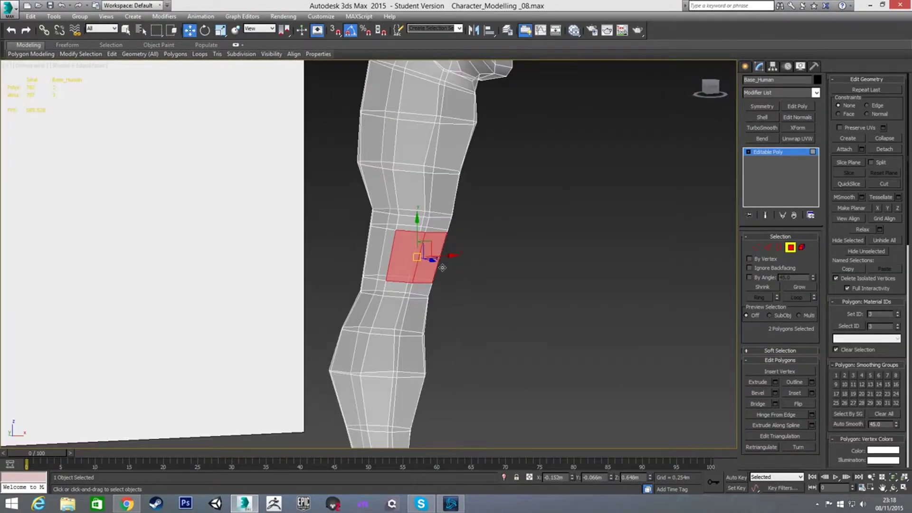
middle_click_drag(415, 262, 434, 293, "alt")
right_click(474, 296)
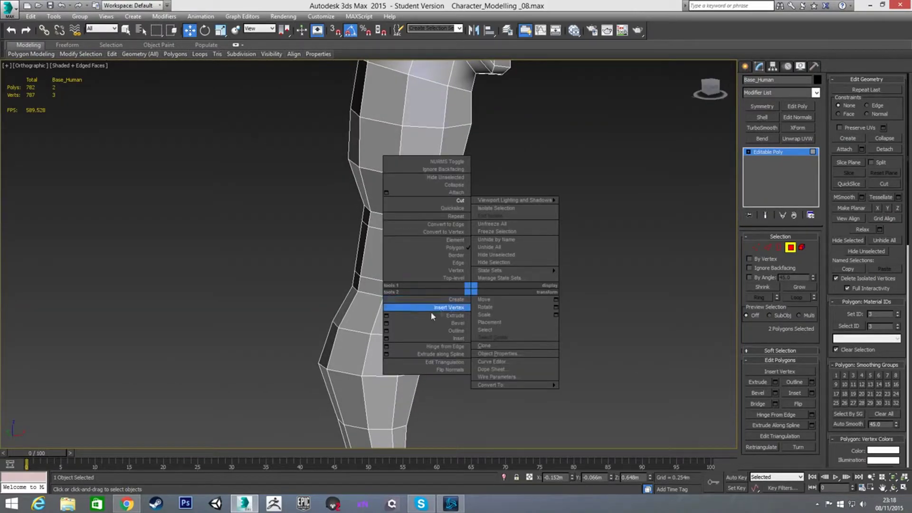
left_click(387, 317)
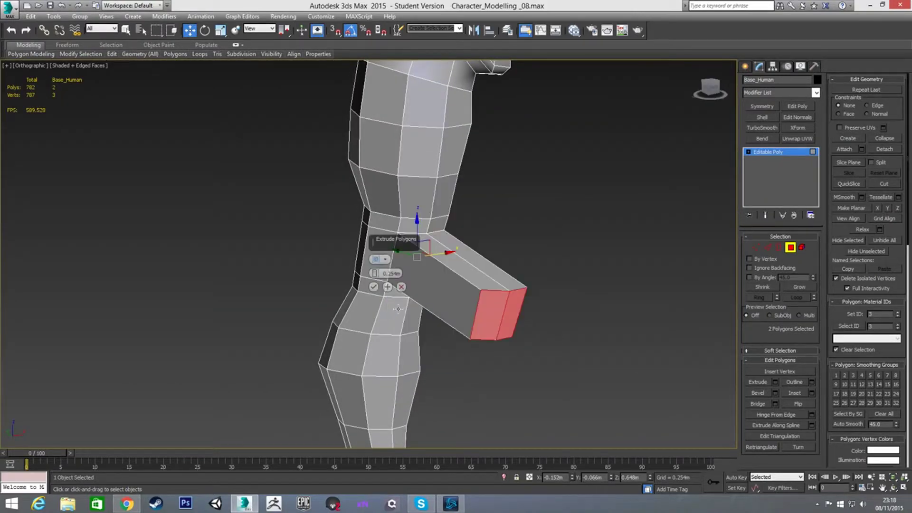
left_click_drag(376, 274, 388, 419)
middle_click_drag(388, 420, 393, 320, "alt")
left_click(374, 288)
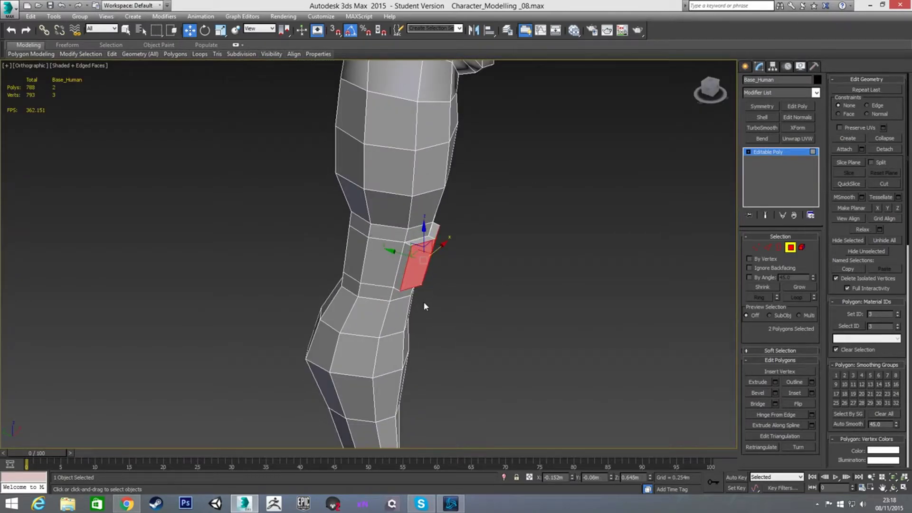
In the side view, move the lower and upper vertex rows of the extruded kneecap backward to fit the knee profile.
key("l")
scroll(430, 316, "up", 3)
middle_click_drag(437, 326, 483, 276)
key("1")
key("alt+x")
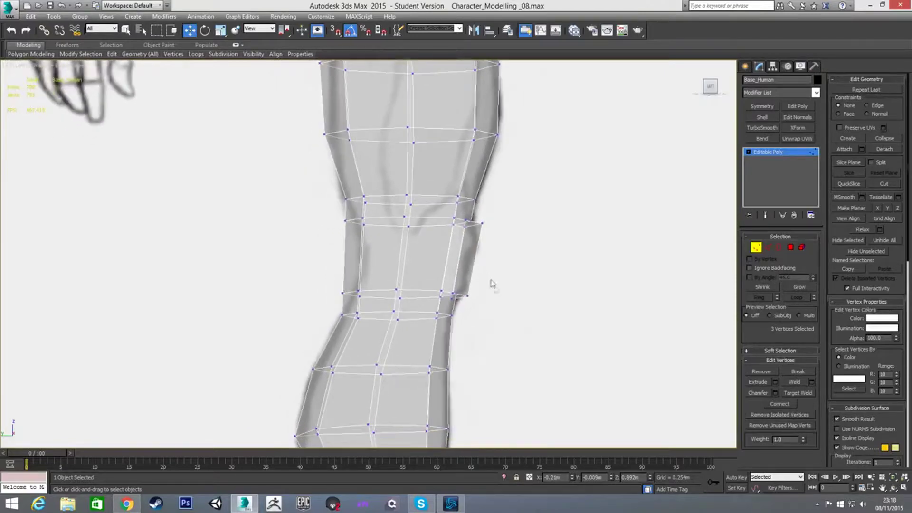
mouse_move(432, 286)
left_mouse_down()
mouse_move(483, 312)
mouse_move(475, 296)
left_mouse_up()
mouse_move(438, 213)
left_mouse_down()
mouse_move(492, 238)
mouse_move(492, 222)
left_mouse_up()
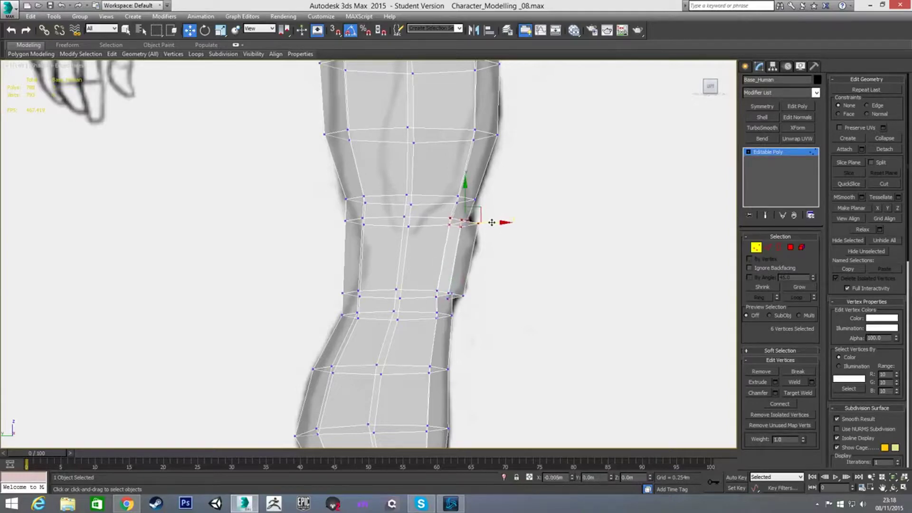
left_click(466, 322)
Adjust the front vertices of the loops just below and just above the kneecap to follow the side outline.
left_click_drag(425, 308, 455, 309)
left_click_drag(447, 186, 498, 205)
left_click(508, 218)
Move the rear vertices of both new knee loops forward to hollow the back of the knee.
left_click_drag(340, 192, 385, 210)
left_click_drag(333, 224, 388, 223)
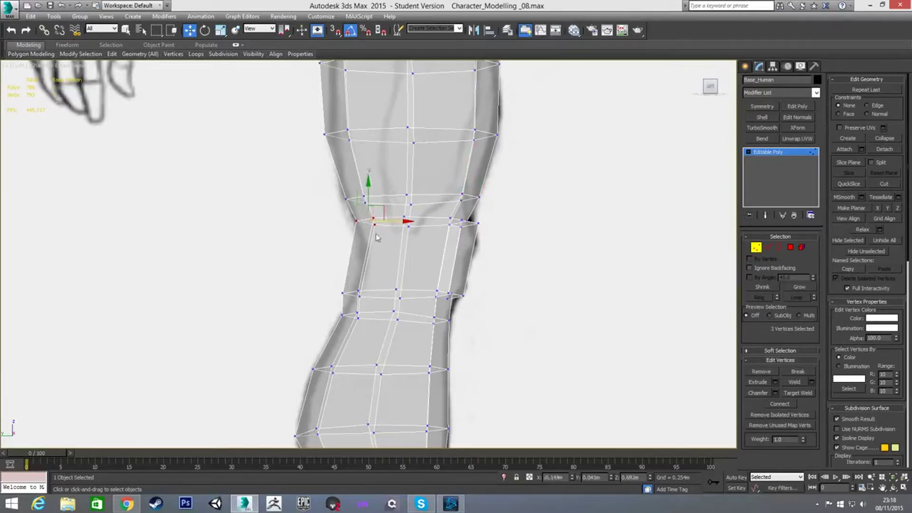
mouse_move(364, 299)
left_mouse_down()
mouse_move(376, 306)
mouse_move(369, 293)
mouse_move(381, 292)
left_mouse_up()
left_click(373, 250)
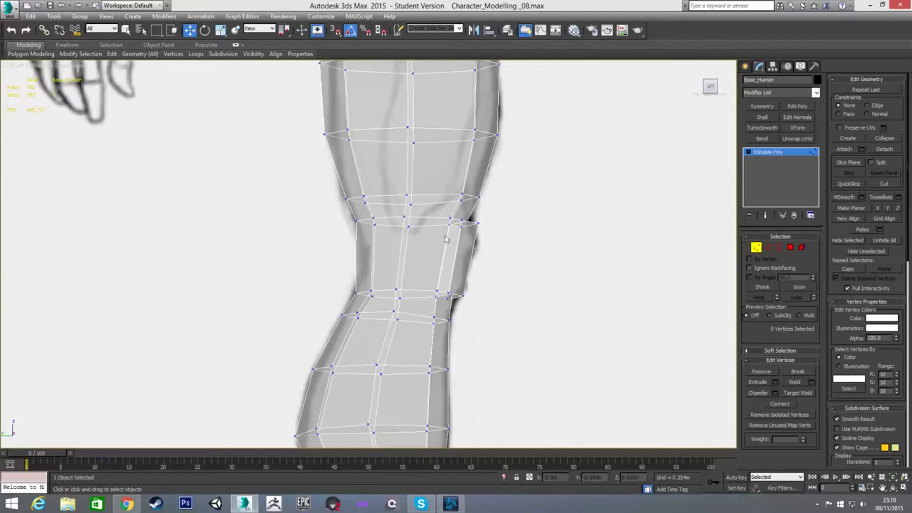
Move the base vertices behind the top and bottom of the kneecap backward so it protrudes more from the leg.
left_click_drag(467, 242, 467, 243)
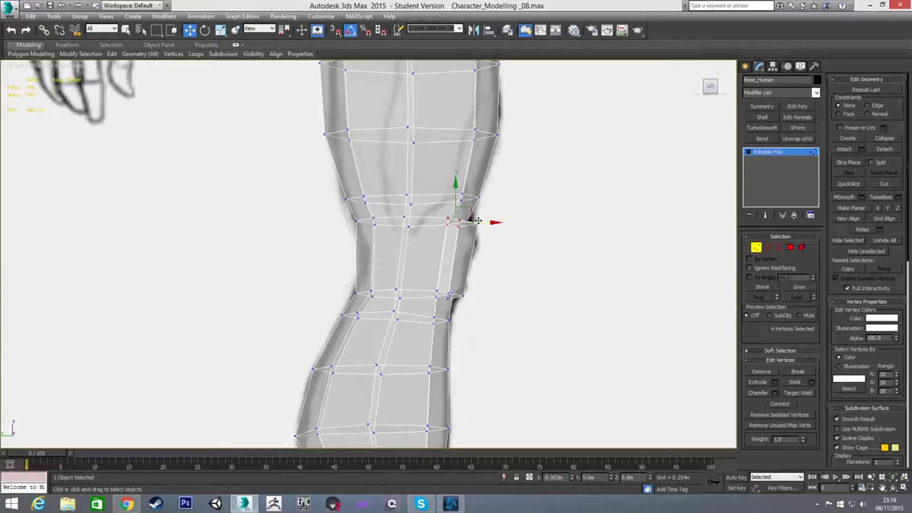
left_click_drag(439, 293, 452, 310)
middle_click_drag(451, 310, 434, 344, "alt")
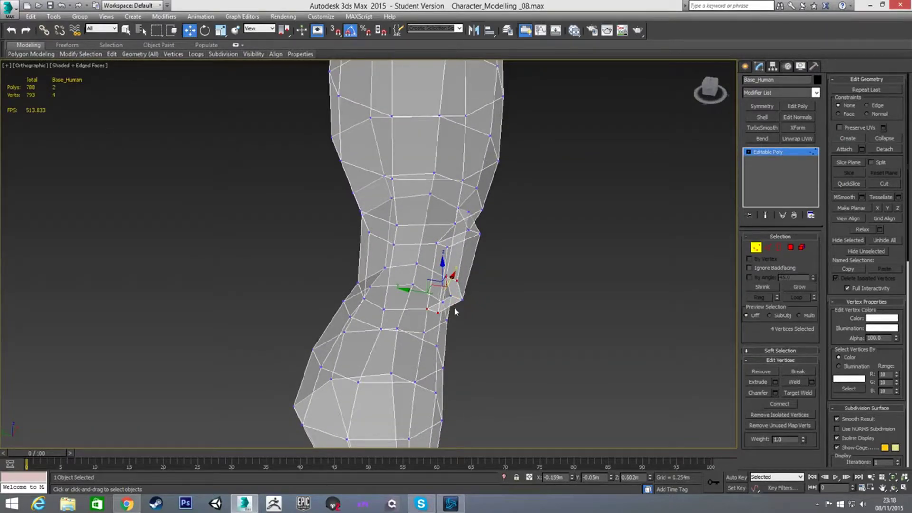
key("l")
scroll(461, 323, "up", 6)
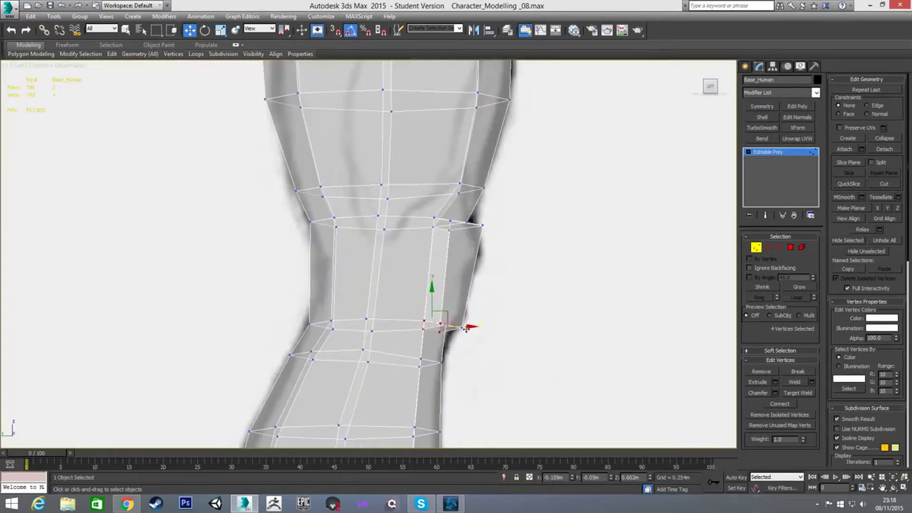
mouse_move(430, 333)
middle_mouse_down("alt")
mouse_move(438, 361)
mouse_move(397, 377)
mouse_move(380, 369)
mouse_move(418, 297)
mouse_move(383, 300)
mouse_move(401, 300)
mouse_move(424, 277)
mouse_move(477, 279)
mouse_move(439, 297)
middle_mouse_up("alt")
Scale the two front kneecap polygons uniformly down to about 89 percent.
key("4")
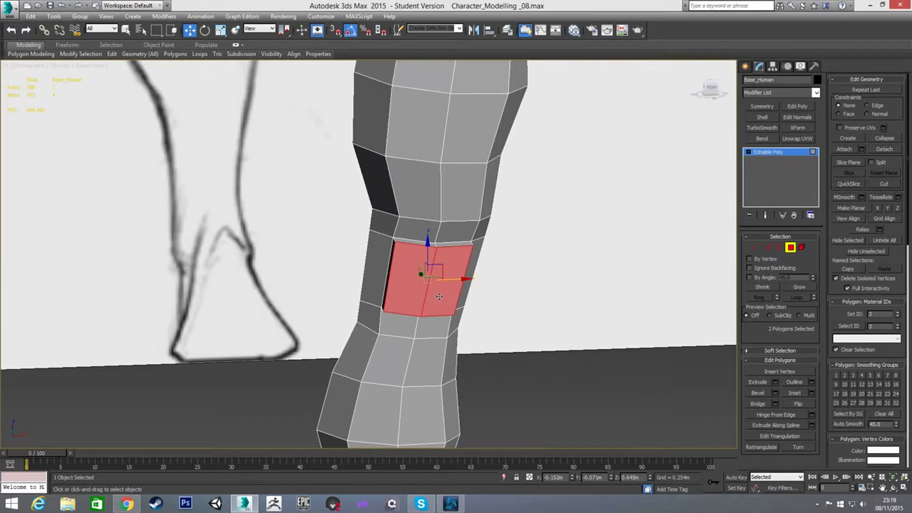
key("r")
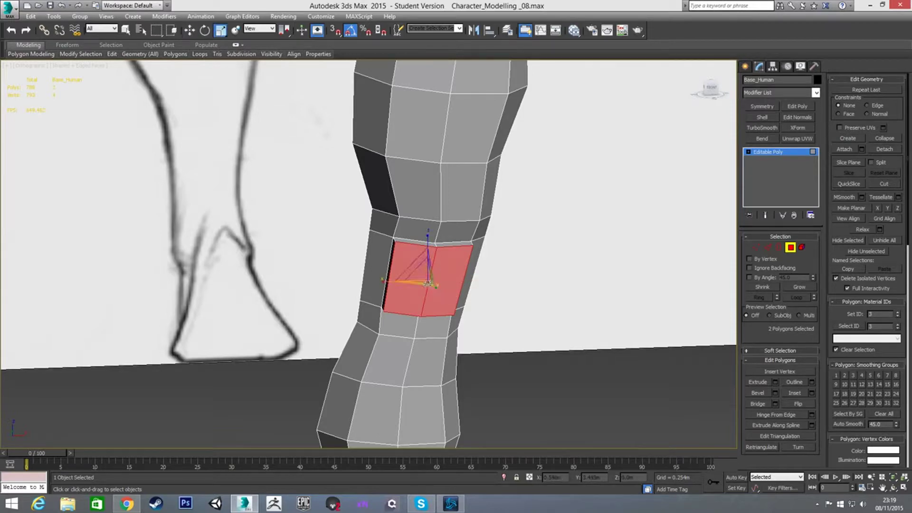
left_click_drag(421, 278, 422, 282)
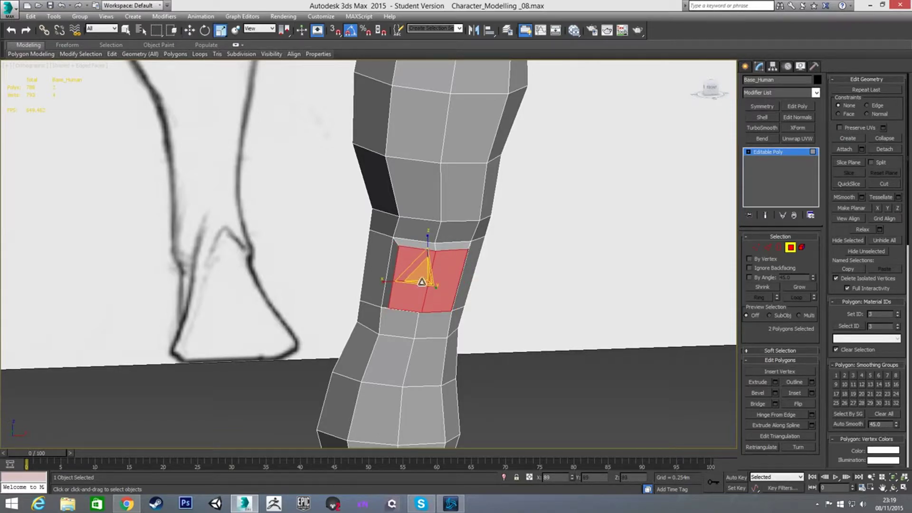
middle_click_drag(422, 282, 407, 301, "alt")
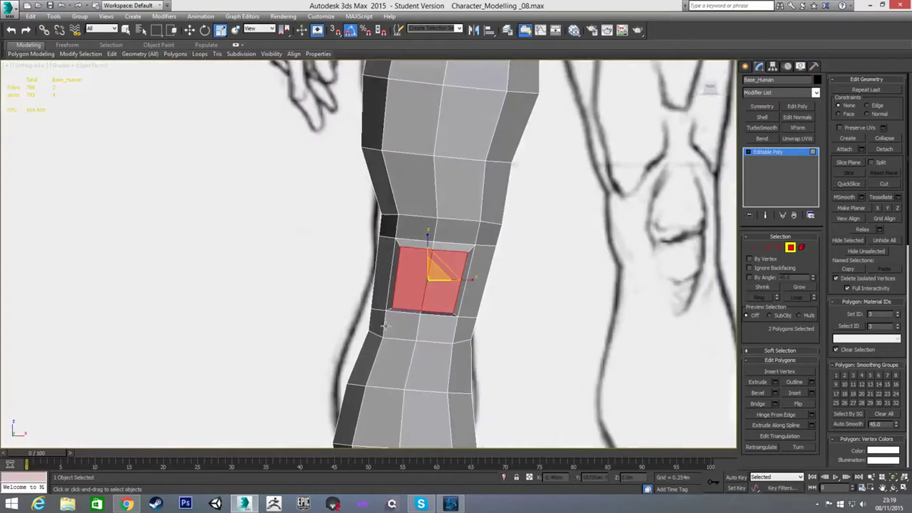
With the edge constraint on, scale the outer and inner pairs of kneecap corner vertices vertically closer together.
key("1")
scroll(407, 300, "up", 2)
left_click(399, 229)
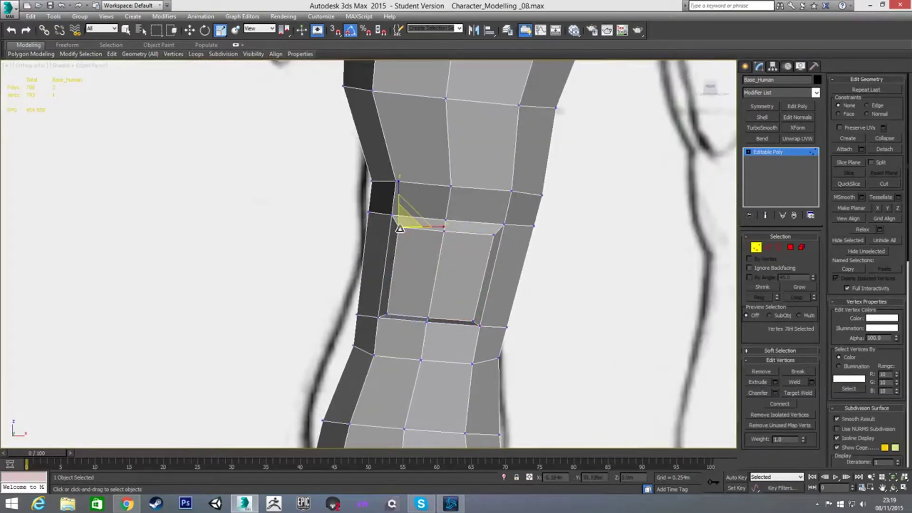
left_click(387, 314, "ctrl")
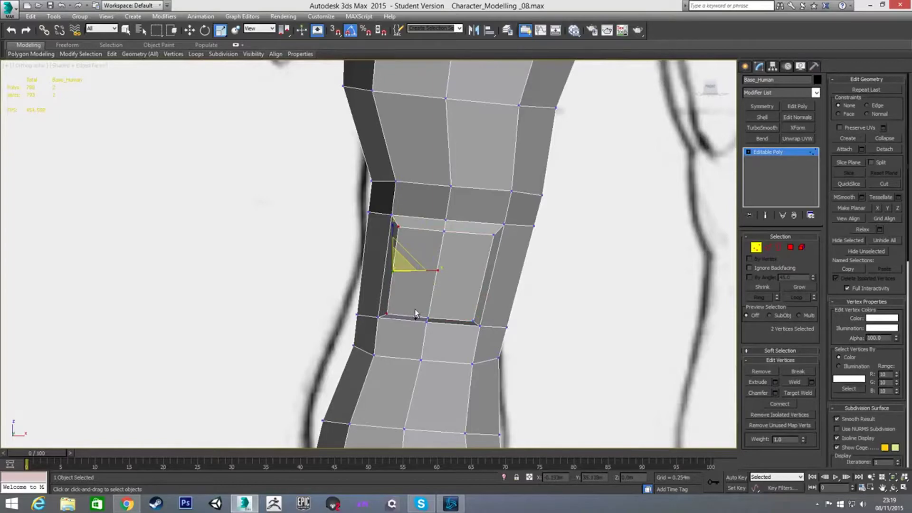
key("shift+x")
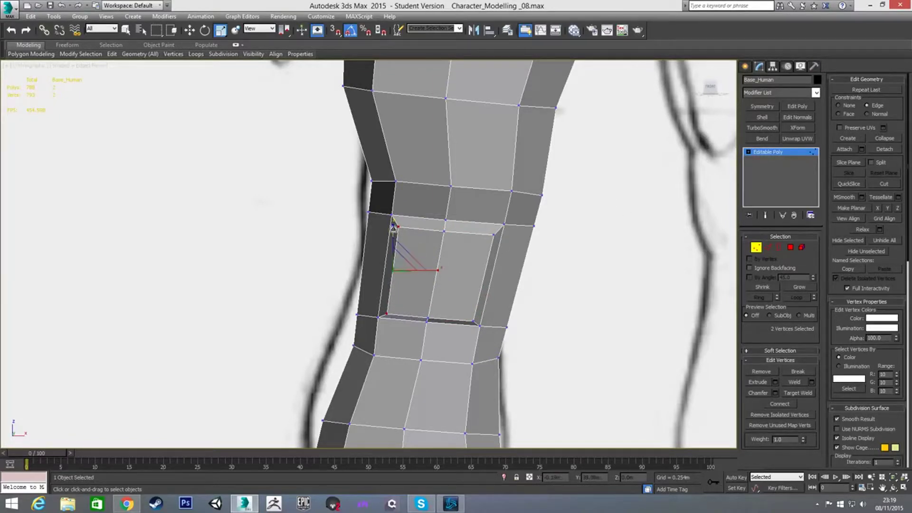
left_click_drag(393, 228, 392, 241)
left_click(494, 235)
left_click(473, 322, "ctrl")
left_click_drag(483, 240, 481, 256)
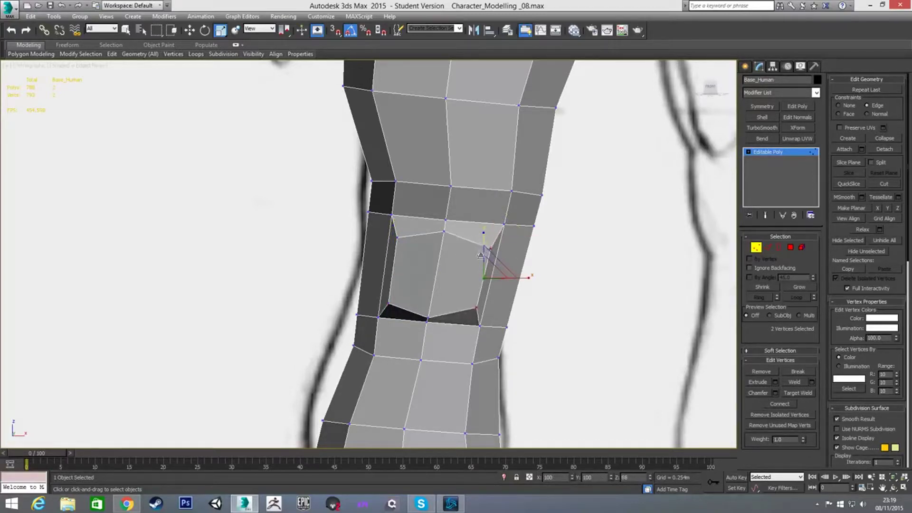
Scale the kneecap's upper pair and lower pair of corner vertices horizontally inward to round its outline.
left_click(396, 237)
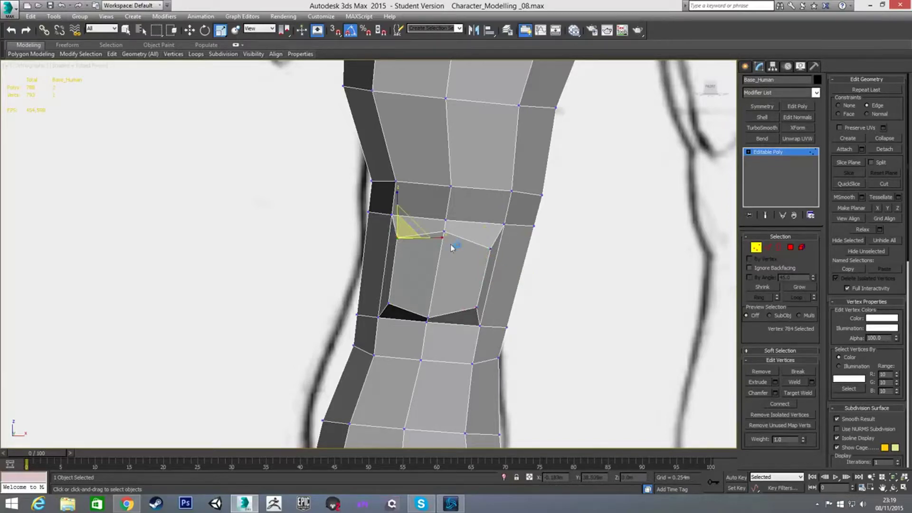
left_click(491, 247, "ctrl")
left_click_drag(480, 243, 472, 244)
left_click(390, 303)
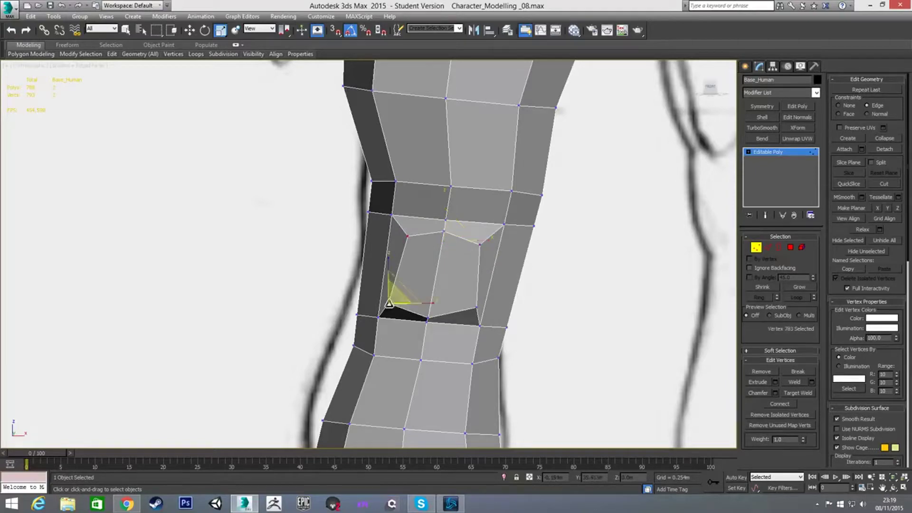
left_click(477, 308, "ctrl")
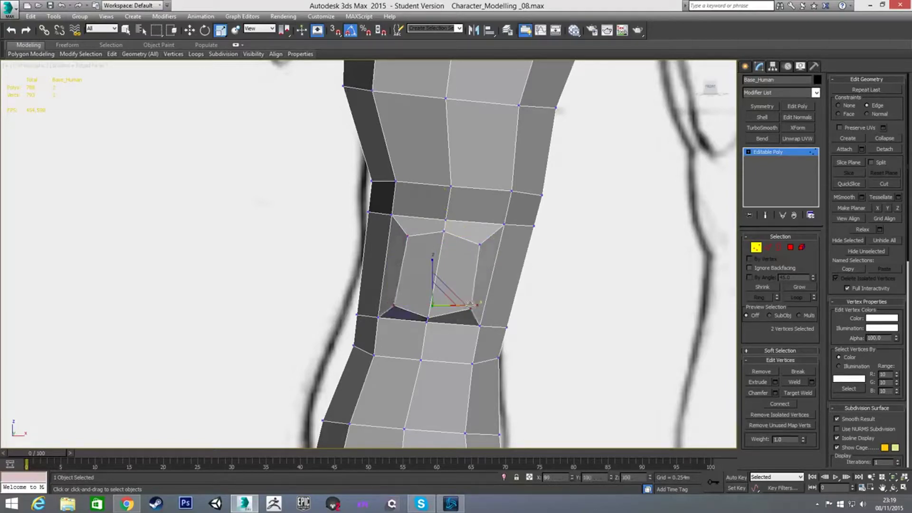
Move the middle base vertex above the kneecap upward and the middle one below it downward.
left_click(445, 231)
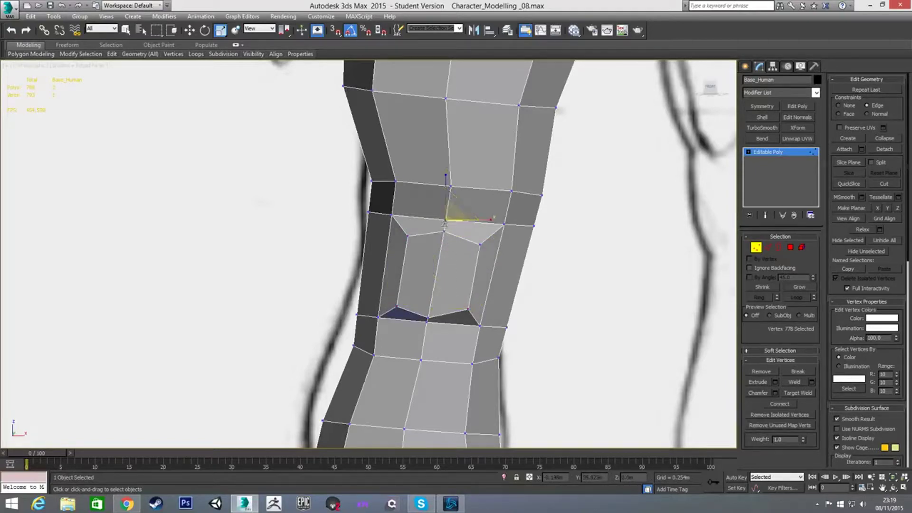
key("w")
left_click_drag(444, 231, 447, 210)
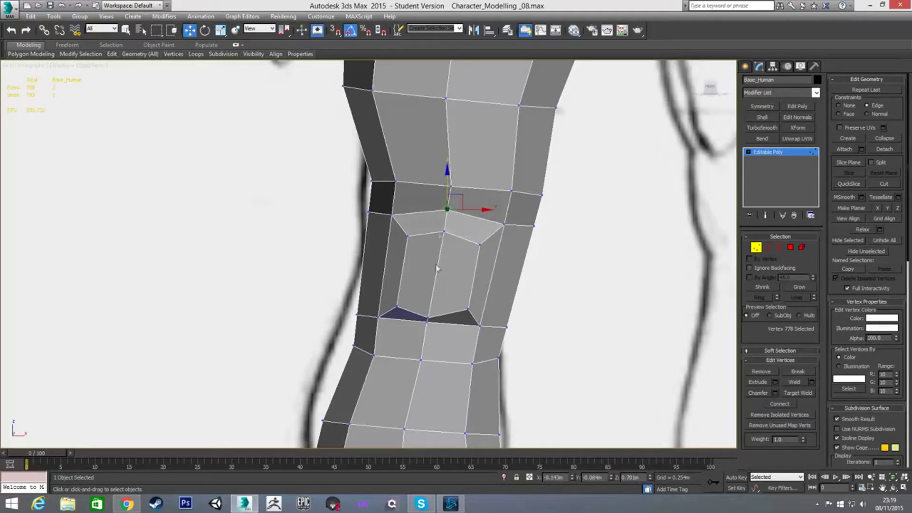
left_click(428, 322)
left_click_drag(427, 322, 425, 337)
Slide the base corner vertices on both sides of the kneecap backward around the leg along their edges.
left_click(379, 317)
middle_click_drag(376, 330, 406, 278, "alt")
left_click(401, 227, "ctrl")
left_click_drag(369, 266, 360, 263)
middle_click_drag(436, 286, 426, 265, "alt")
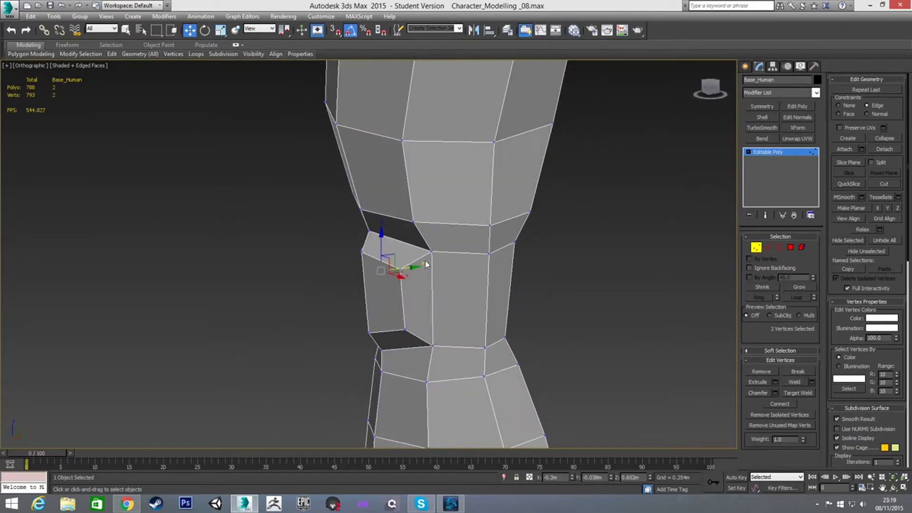
left_click(433, 252)
left_click(432, 346, "ctrl")
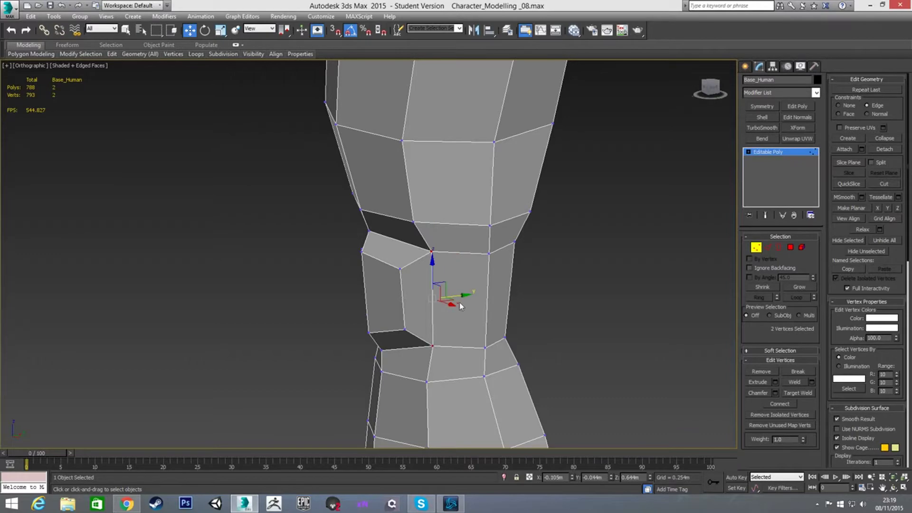
key("f")
middle_click_drag(462, 330, 480, 275, "alt")
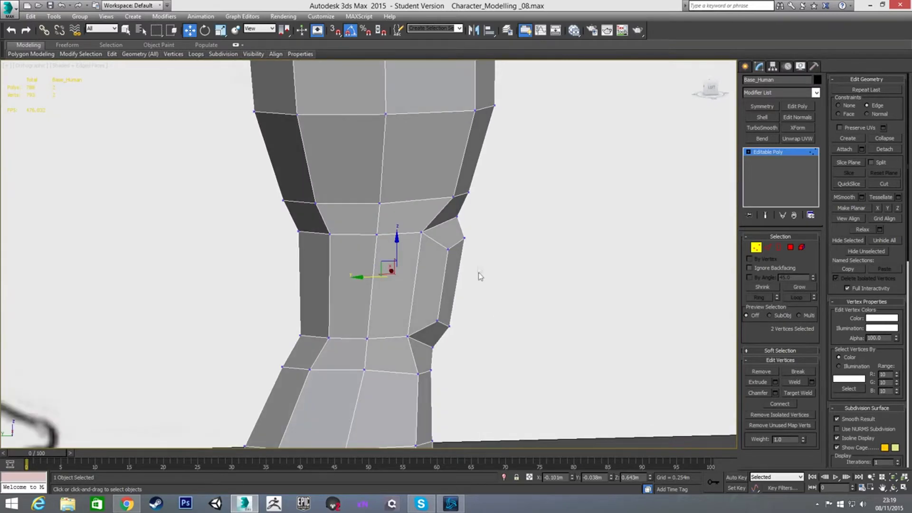
Adjust the height of the kneecap's top middle vertex and scale the top and bottom middle vertices vertically apart.
left_click(464, 239)
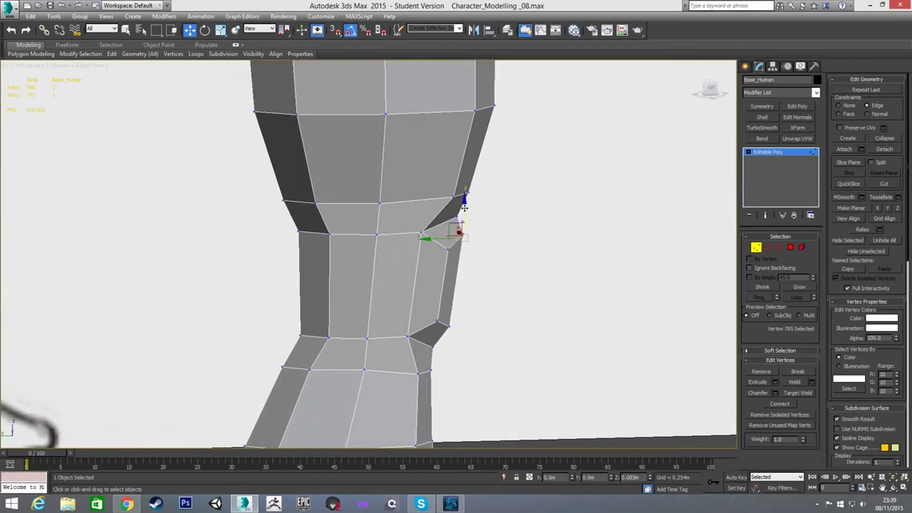
left_click_drag(464, 209, 465, 213)
middle_click_drag(465, 302, 426, 313, "alt")
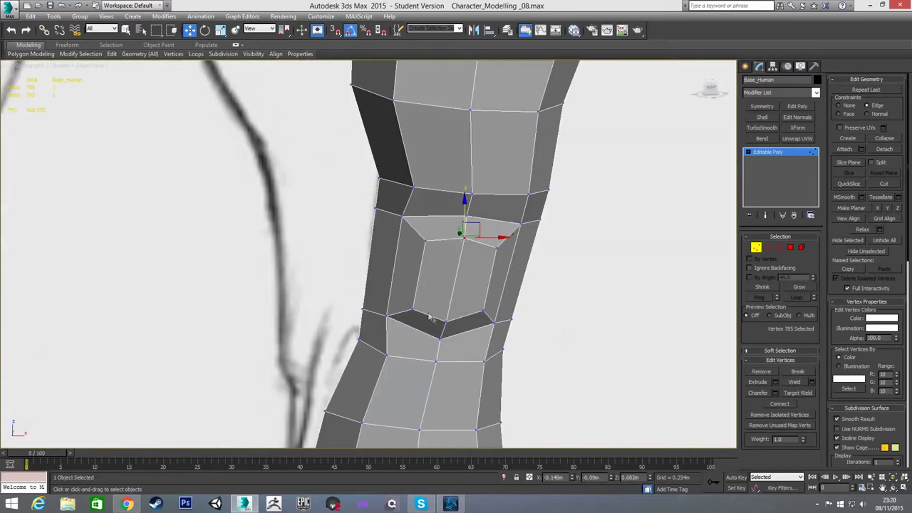
left_click(445, 321, "ctrl")
key("r")
left_click_drag(455, 244, 455, 234)
Turn off the edge constraint and move the kneecap's top and bottom middle vertices slightly forward.
middle_click_drag(456, 237, 522, 283, "alt")
key("w")
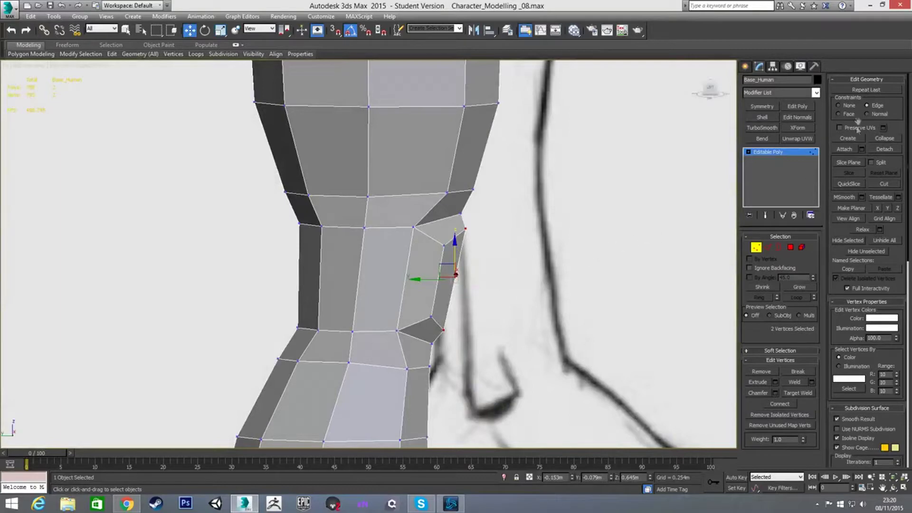
left_click_drag(423, 280, 427, 280)
key("f")
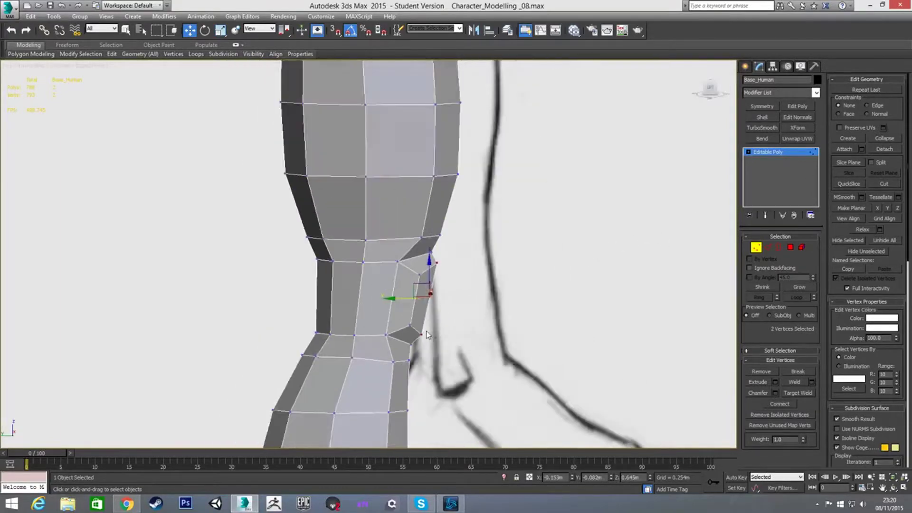
Connect the ring of vertical edges around the kneecap with one segment to add a mid-knee loop.
scroll(380, 314, "up", 2)
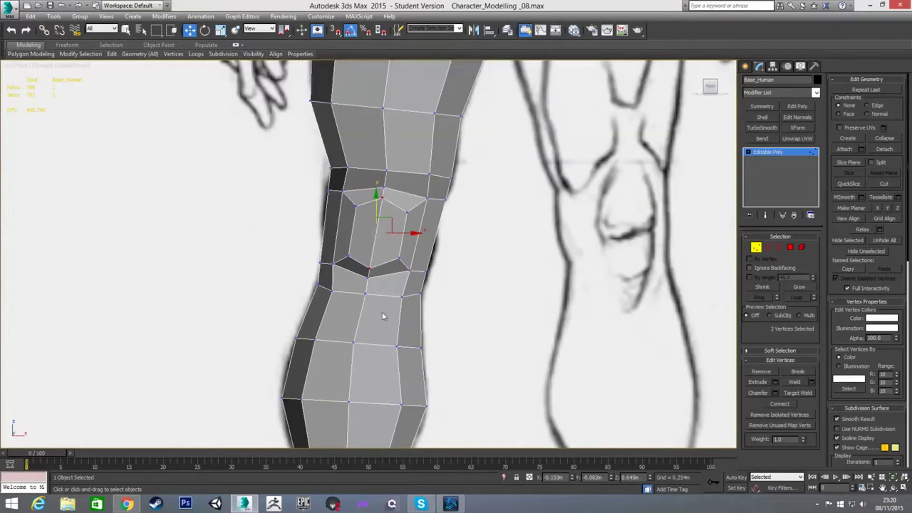
key("2")
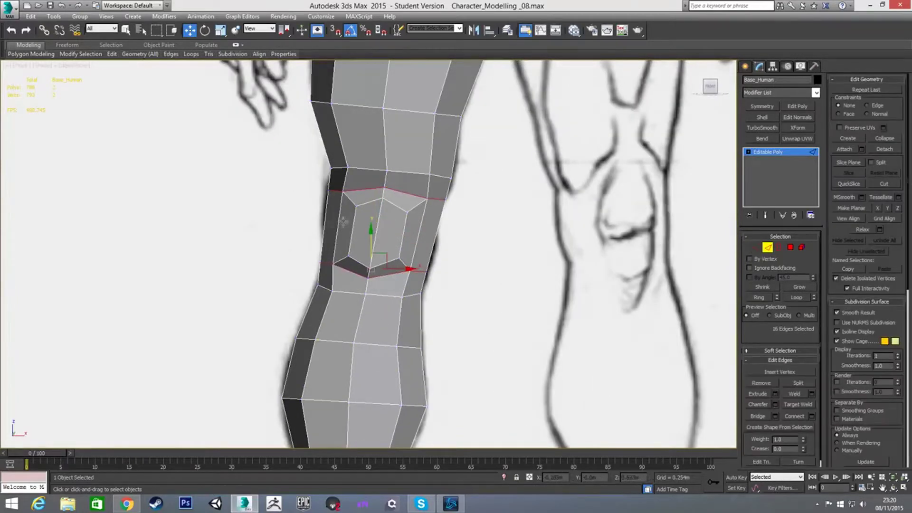
left_click(337, 222)
key("alt+r")
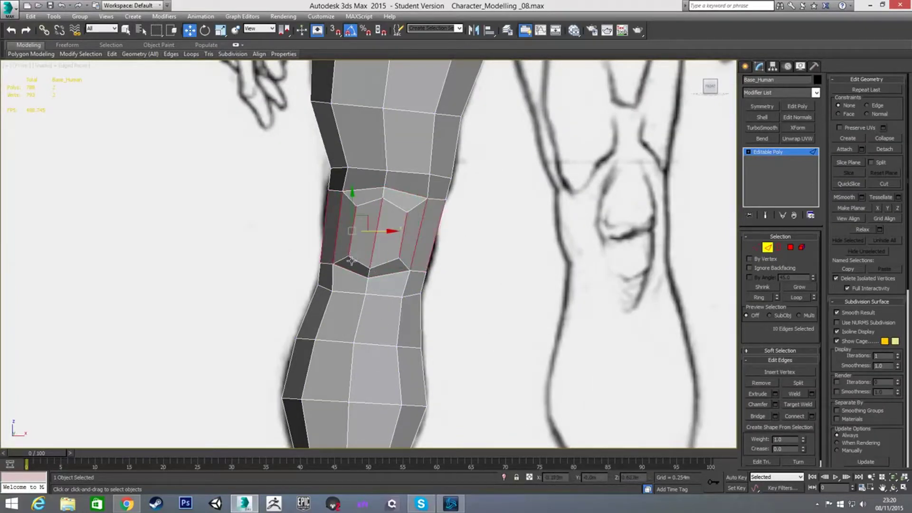
key("ctrl+shift+e")
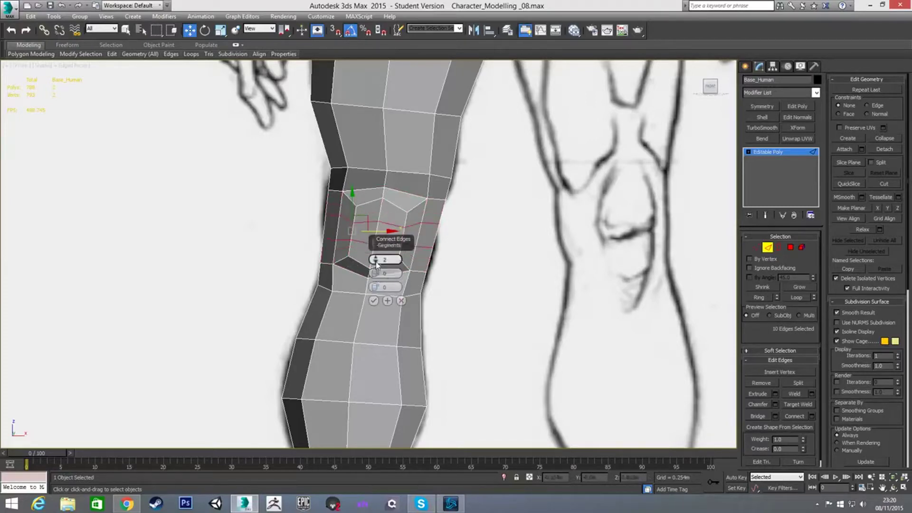
left_click(374, 301)
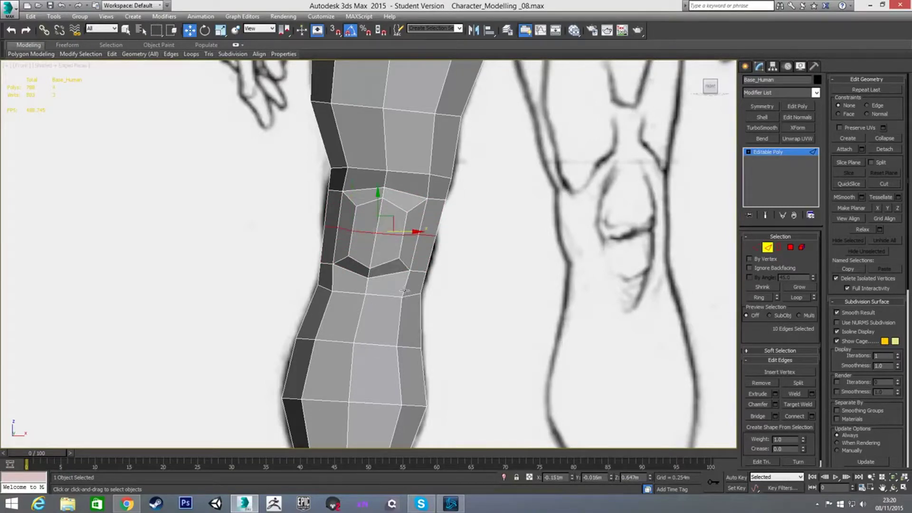
Fit the rear vertices of the new mid-knee loop and of the loops just above and below the knee to the side outline.
key("l")
middle_click_drag(374, 306, 383, 243)
scroll(383, 245, "up", 2)
key("1")
key("alt+x")
middle_click_drag(348, 292, 310, 257)
scroll(310, 257, "down", 1)
left_click_drag(331, 241, 397, 255)
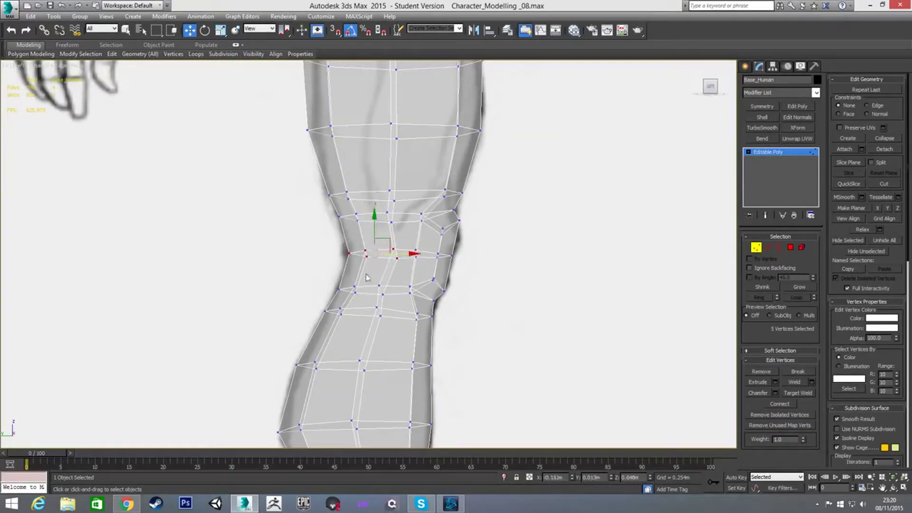
left_click(321, 276)
left_click_drag(321, 189, 360, 195)
left_click_drag(307, 293, 355, 312)
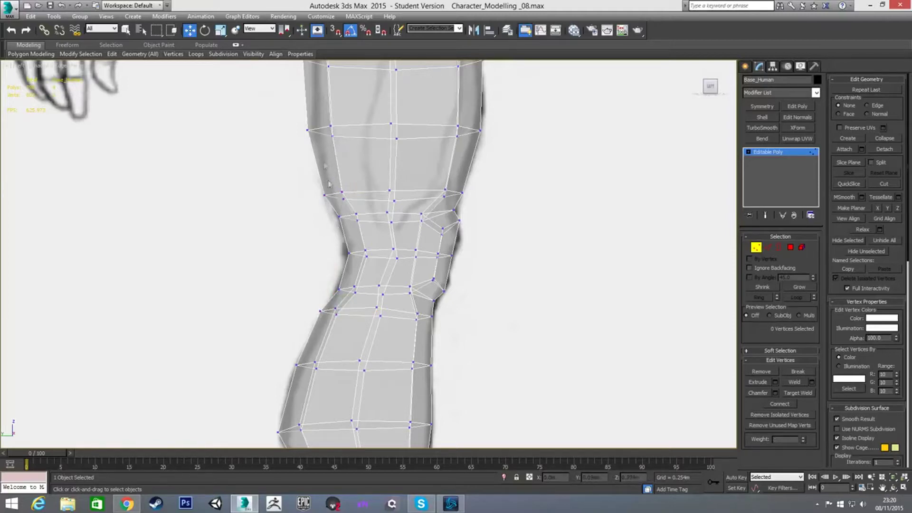
Move the mid-knee loop's kneecap vertices and the vertices beside the kneecap forward to round the knee.
scroll(413, 209, "up", 2)
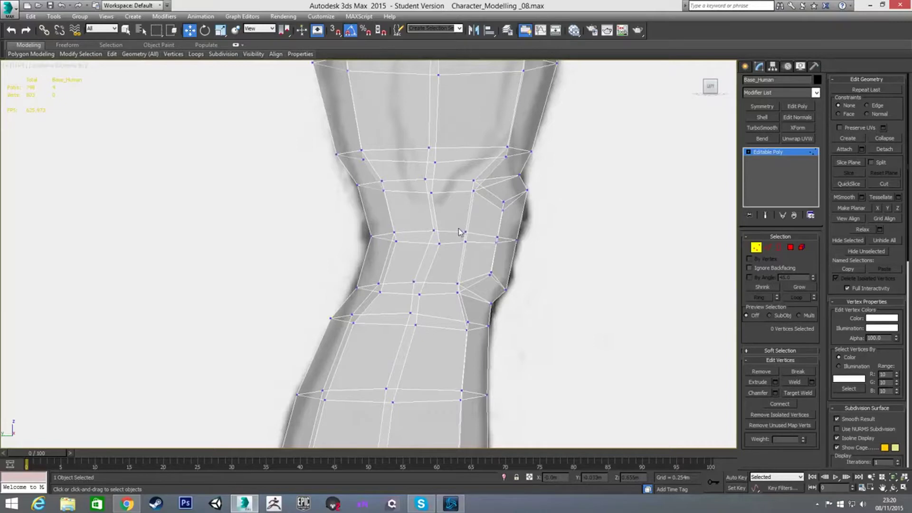
key("alt+x")
key("alt+x")
left_click(497, 238)
left_click_drag(530, 241, 536, 242)
key("alt+x")
left_click(546, 294)
key("alt+x")
left_click_drag(453, 221, 495, 236)
key("alt+x")
Shift the inner-side vertices of the loop at the kneecap's top toward the leg's centre in the front view.
mouse_move(470, 258)
middle_mouse_down("alt")
mouse_move(414, 297)
mouse_move(369, 272)
mouse_move(375, 265)
middle_mouse_up("alt")
key("f")
scroll(395, 275, "up", 3)
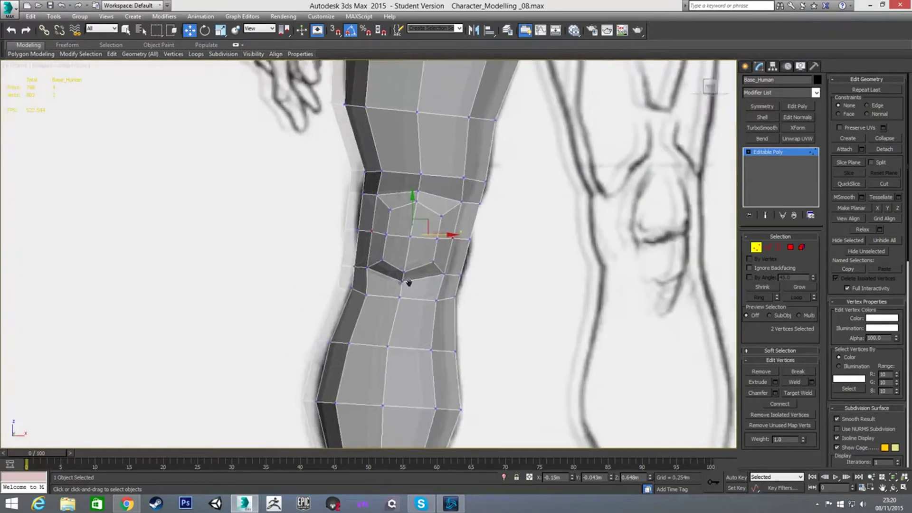
middle_click_drag(351, 207, 354, 218)
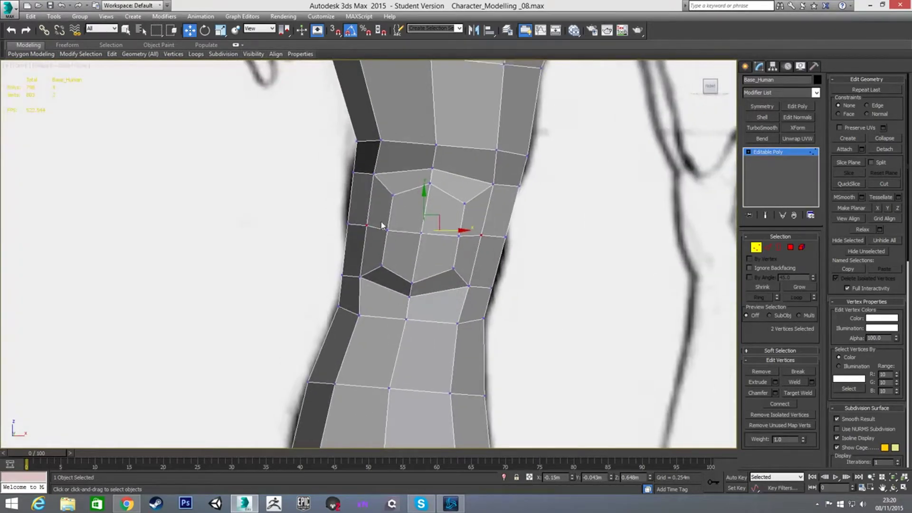
scroll(381, 223, "down", 2)
scroll(470, 212, "up", 2)
left_click_drag(492, 185, 457, 195)
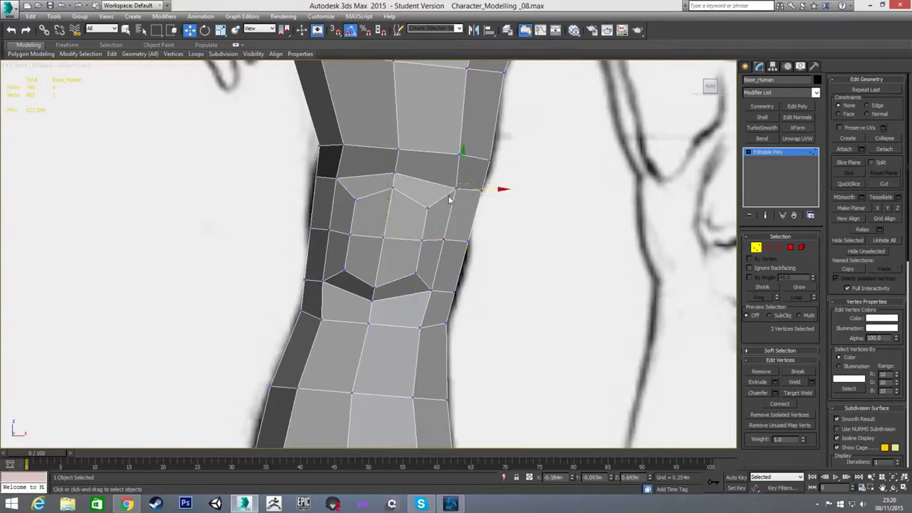
key("alt+x")
key("alt+x")
left_click_drag(493, 189, 485, 188)
key("alt+x")
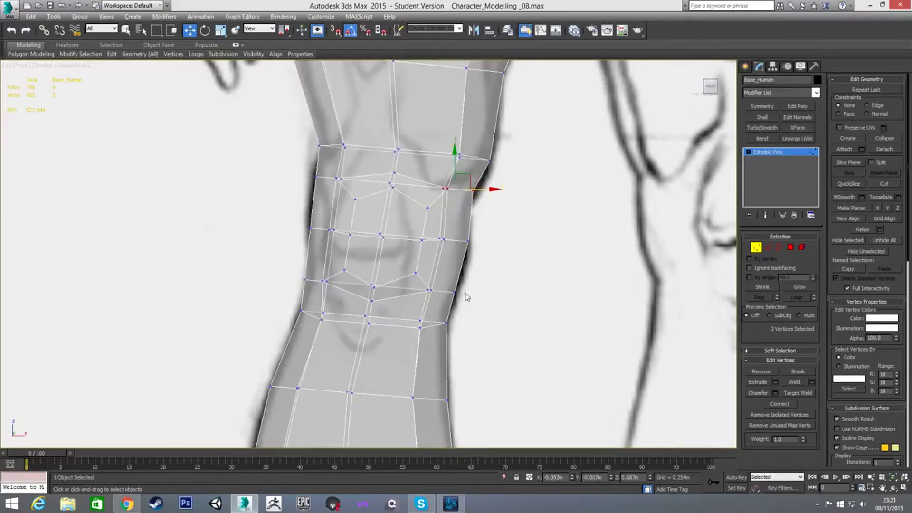
Shift the inner-side vertices of the loop at the kneecap's base toward the leg's centre and those of the loop below slightly outward.
left_click_drag(418, 300, 460, 293)
key("alt+x")
key("alt+x")
left_click_drag(412, 320, 463, 325)
key("alt+x")
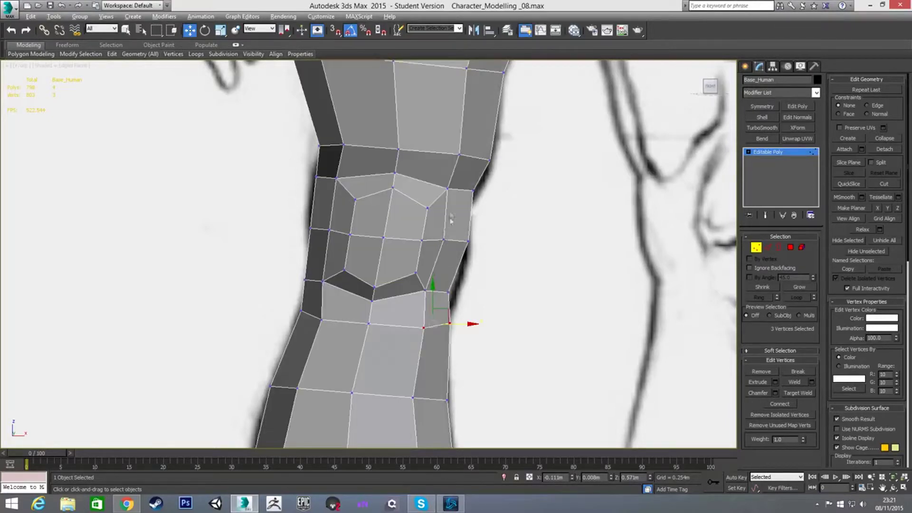
Move the outer-side vertices of the loop at the kneecap's base inward and those of the loop below slightly outward.
key("alt+x")
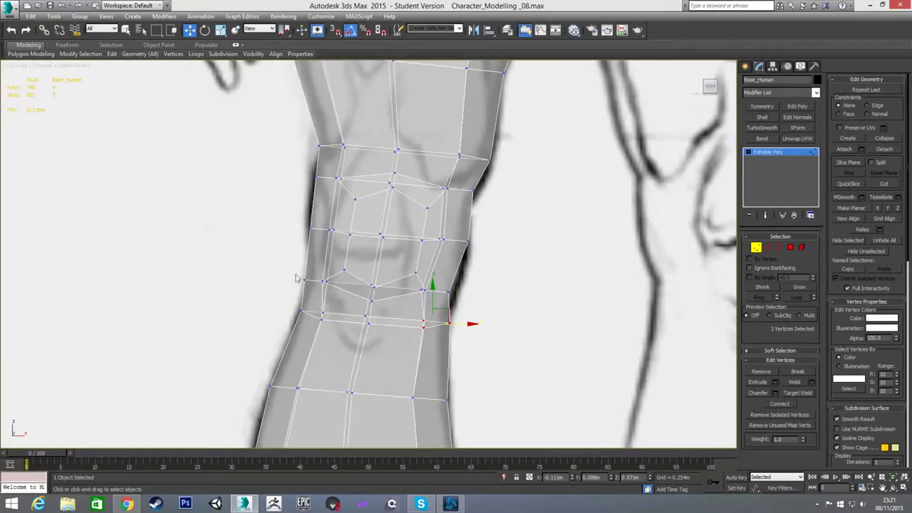
left_click(324, 281)
left_click_drag(335, 281, 343, 280)
left_click_drag(293, 300, 338, 330)
left_click(281, 263)
Move the outer-side vertices of the mid-knee loop and the loop above the knee outward, and those at the kneecap's top inward.
left_click_drag(294, 214, 348, 231)
left_click_drag(306, 167, 361, 178)
left_click(305, 173)
left_click_drag(310, 133, 357, 147)
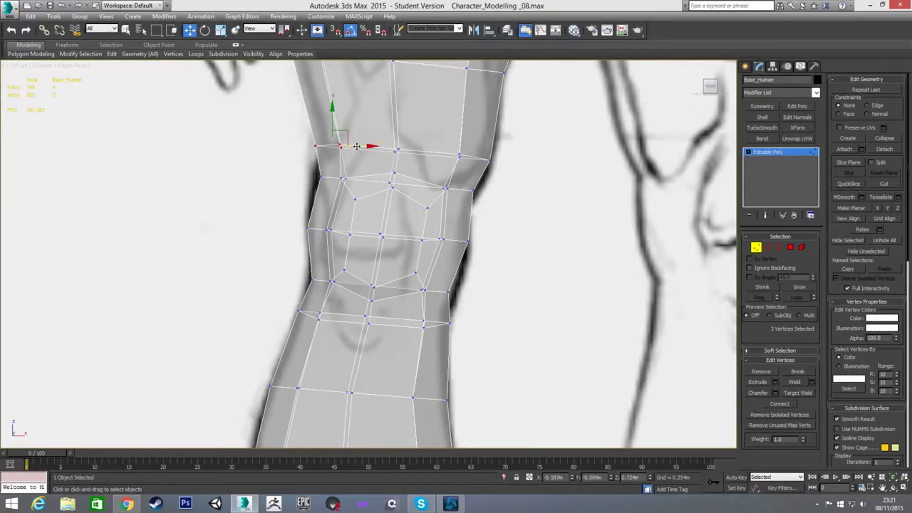
Examine the reshaped knee and calf against the front reference sketch.
middle_click_drag(288, 164, 293, 214)
scroll(293, 210, "down", 2)
key("alt+x")
middle_click_drag(294, 261, 321, 216)
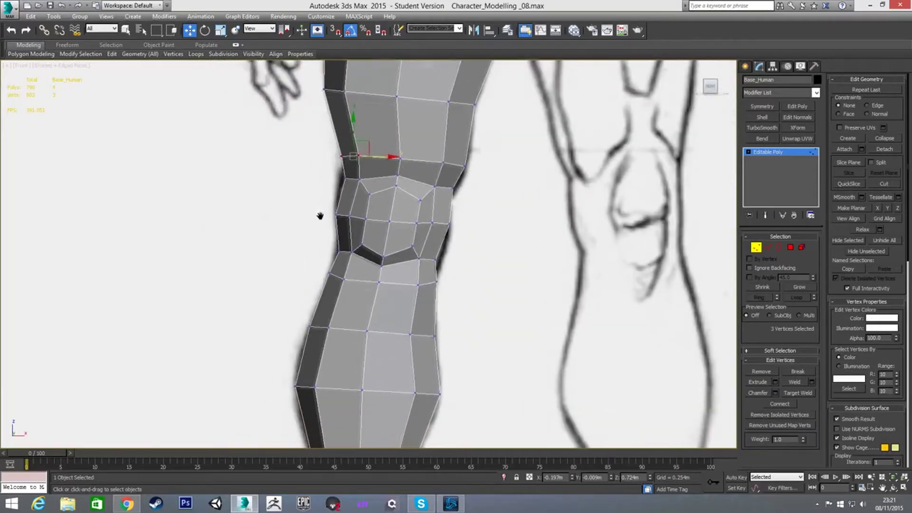
scroll(322, 213, "down", 2)
scroll(367, 214, "up", 2)
left_click(285, 243)
scroll(399, 240, "down", 2)
Using the Edge constraint in the side view, slide the back and side vertices of the loop above the knee slightly upward.
key("p")
key("l")
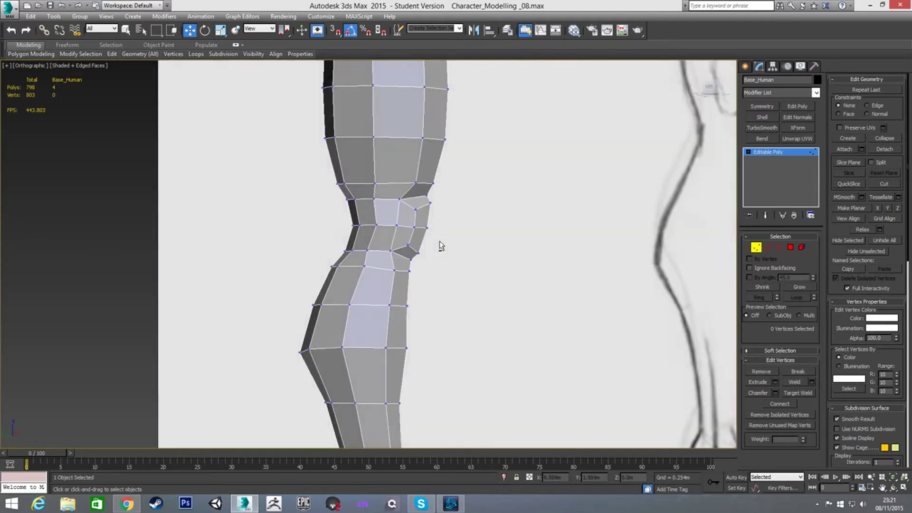
scroll(438, 244, "up", 2)
middle_click_drag(428, 252, 398, 222)
scroll(410, 284, "up", 2)
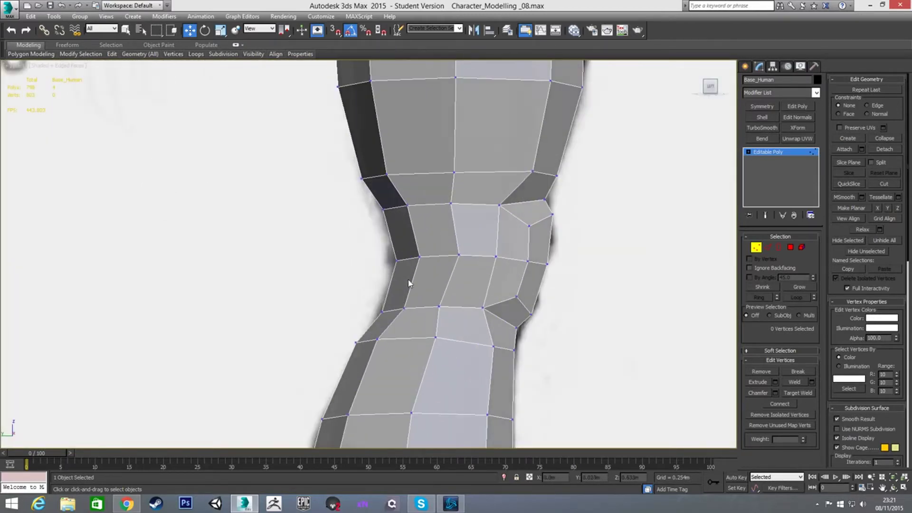
left_click_drag(409, 190, 463, 190)
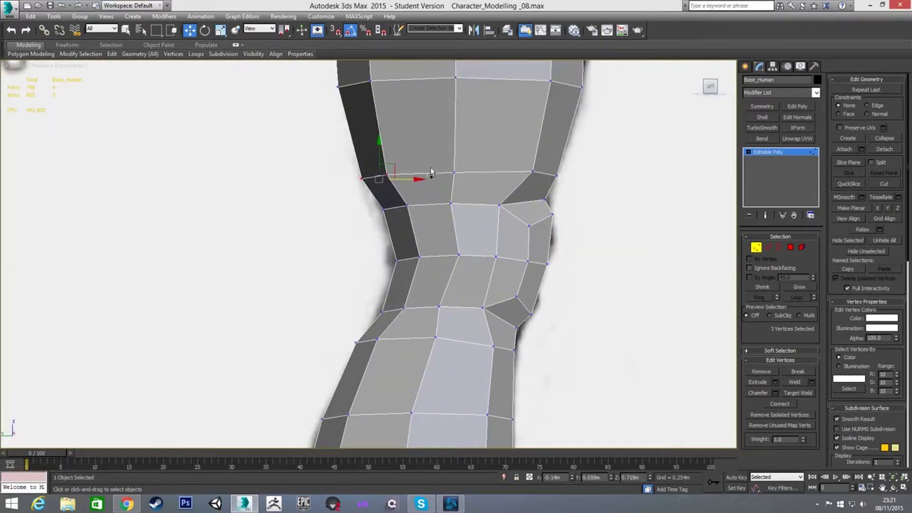
key("alt+x")
key("alt+x")
left_click_drag(410, 151, 408, 139)
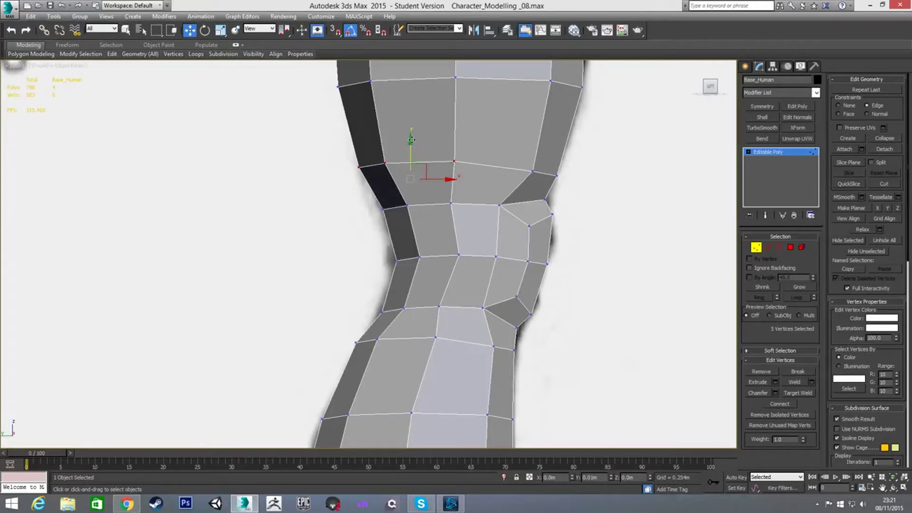
Slide the back and side vertices of the loop just below the knee slightly down along their edges.
key("alt+x")
left_click_drag(340, 341, 450, 366)
key("alt+x")
left_click_drag(398, 315, 397, 328)
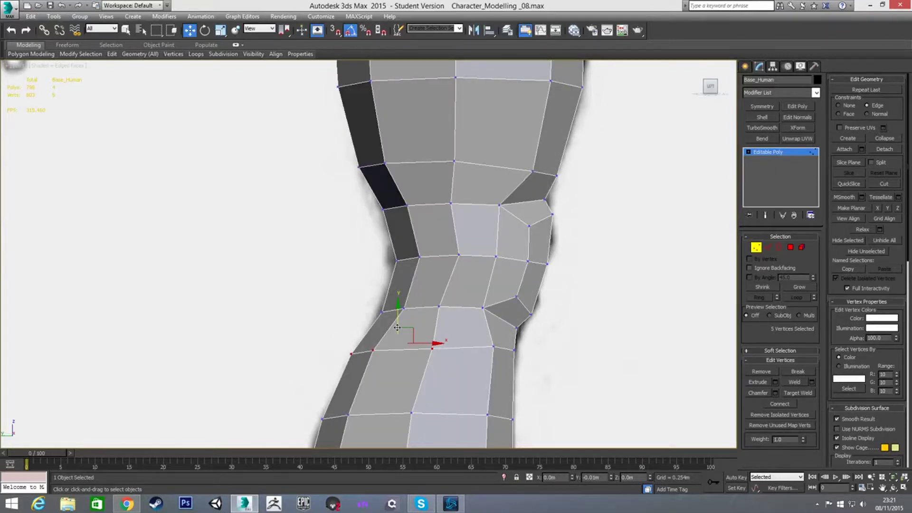
left_click(316, 320)
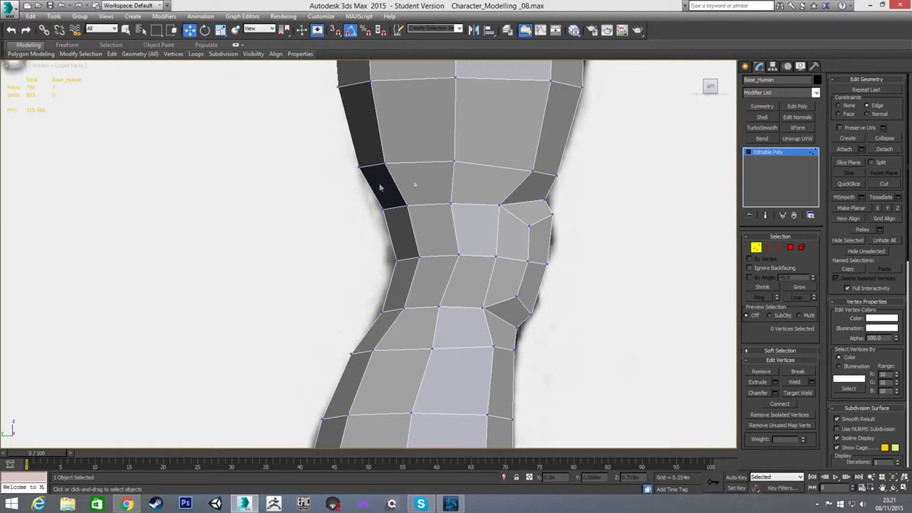
Select the whole body element and assign it to smoothing group 1.
scroll(436, 213, "down", 5)
middle_click_drag(435, 214, 266, 235, "alt")
scroll(367, 241, "down", 3)
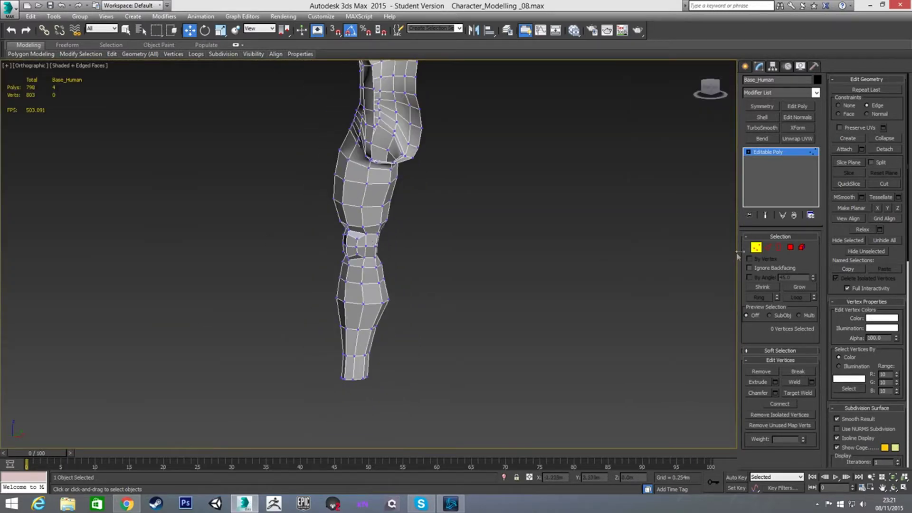
left_click(756, 247)
middle_click_drag(554, 279, 465, 267, "alt")
key("5")
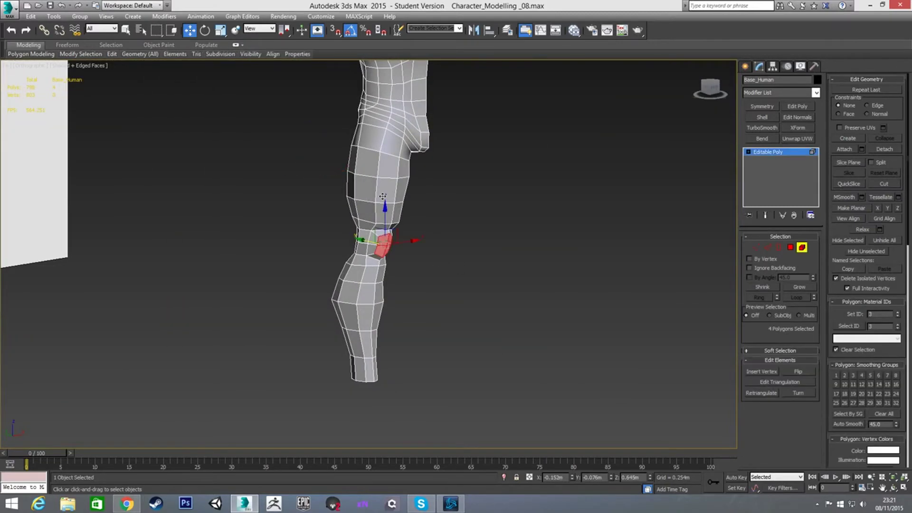
left_click(382, 197)
left_click(836, 376)
left_click(802, 248)
mouse_move(552, 238)
middle_mouse_down("alt")
mouse_move(551, 292)
mouse_move(518, 240)
middle_mouse_up("alt")
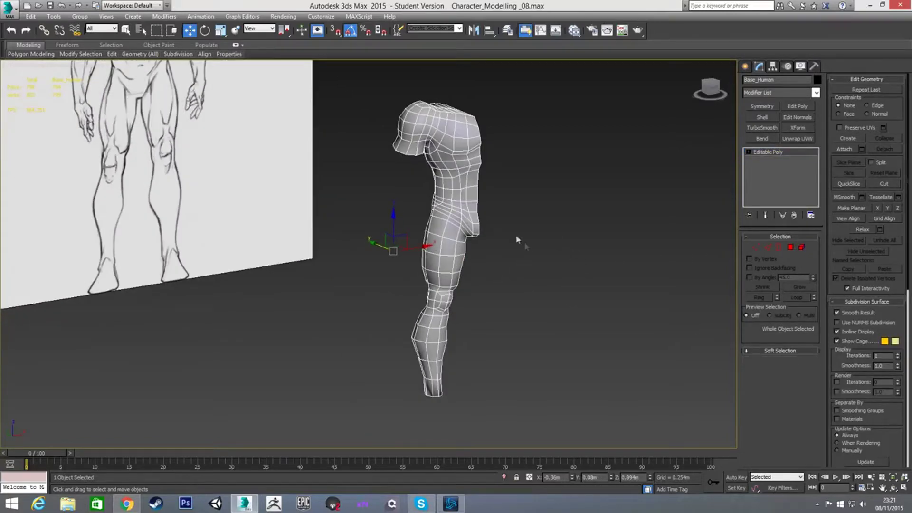
Unhide all hidden polygons of the body mesh, including the arm and hand.
key("4")
left_click(470, 208)
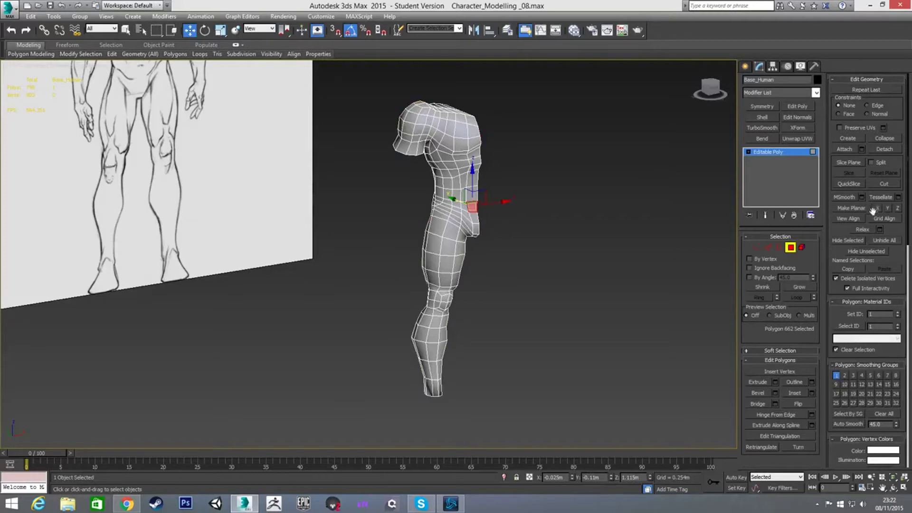
left_click(886, 241)
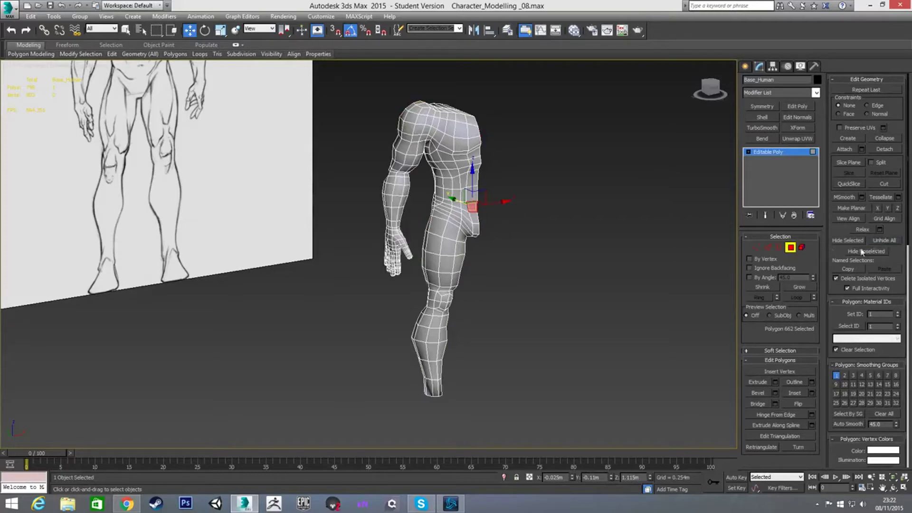
left_click(790, 248)
left_click(503, 219)
left_click(465, 208)
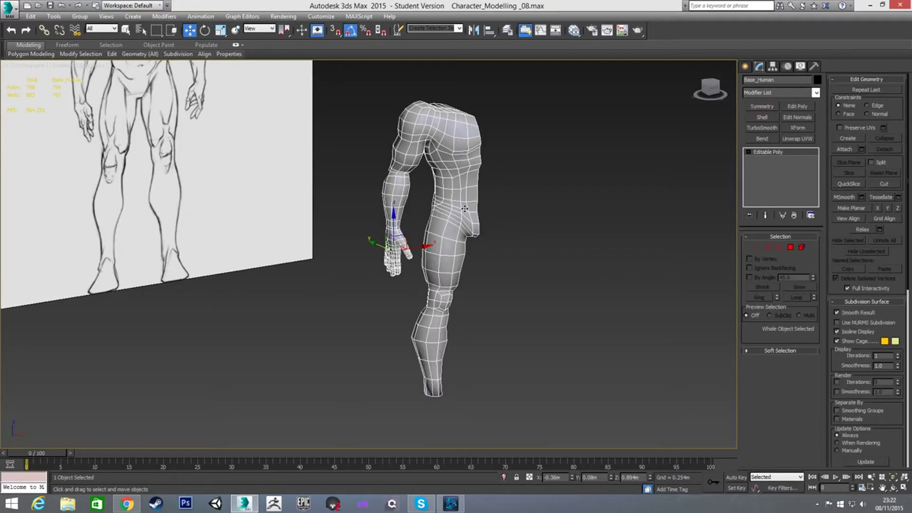
Delete the polygon capping the leg's open lower end.
middle_click_drag(512, 226, 523, 256, "alt")
middle_click_drag(500, 316, 454, 277, "alt")
key("4")
left_click(438, 306)
key("Delete")
left_click(762, 106)
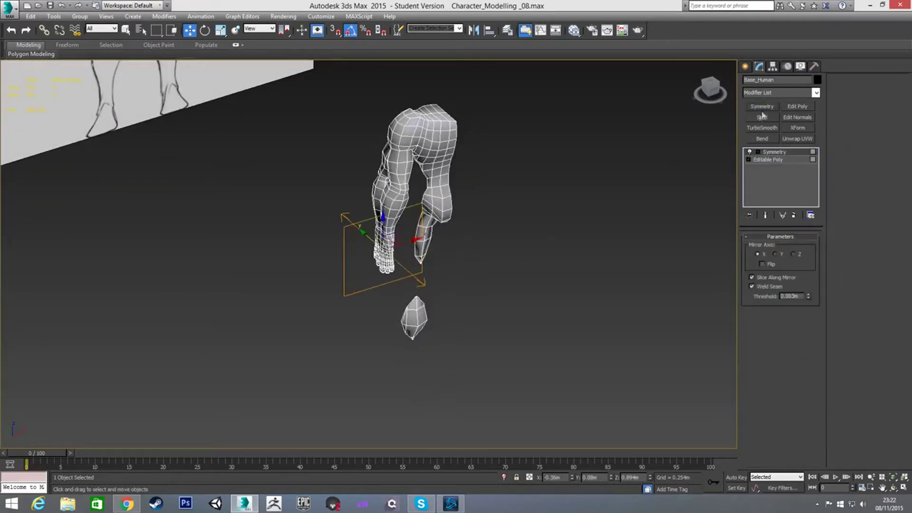
left_click(776, 254)
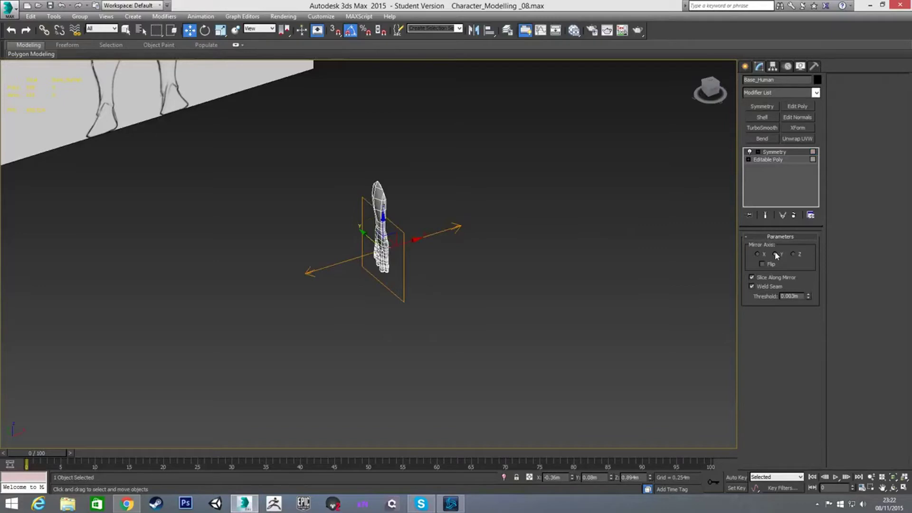
key("ctrl+z")
key("ctrl+z")
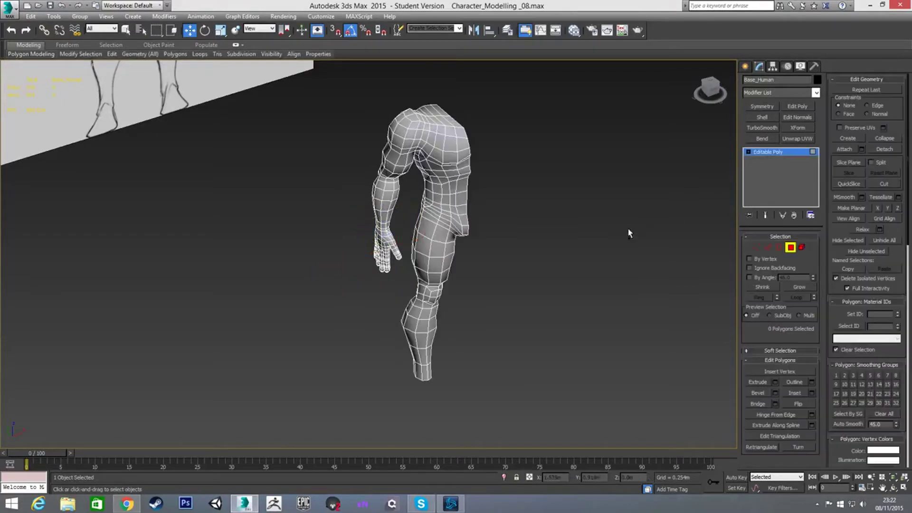
Select an edge on the torso's centre line and mirror the half body with a Symmetry modifier on the Y axis.
key("2")
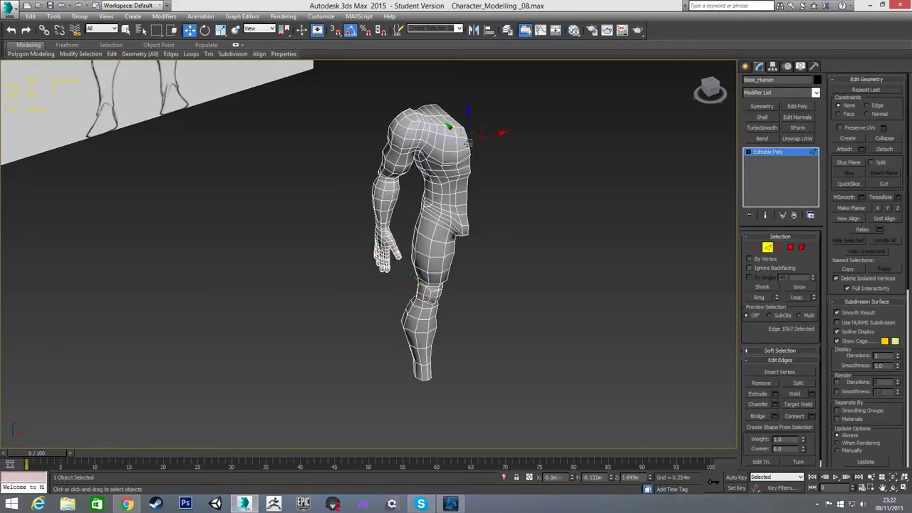
left_click(761, 106)
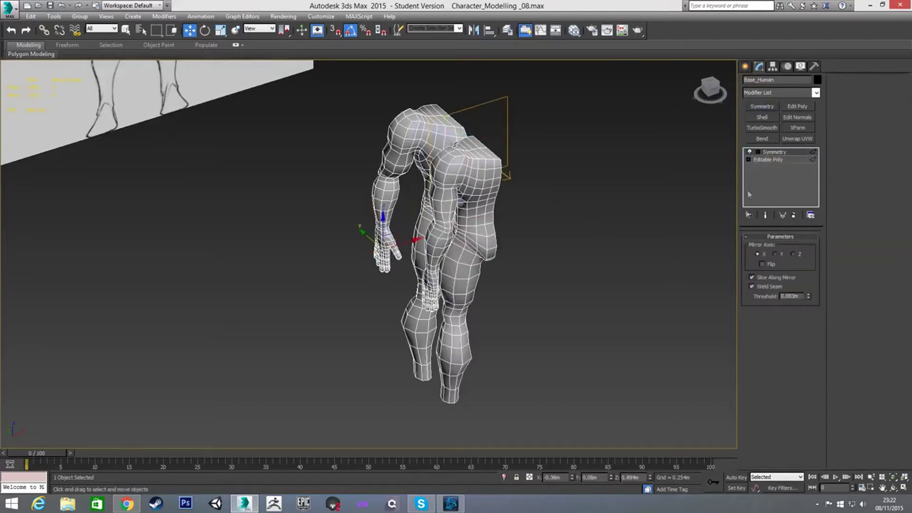
left_click(775, 254)
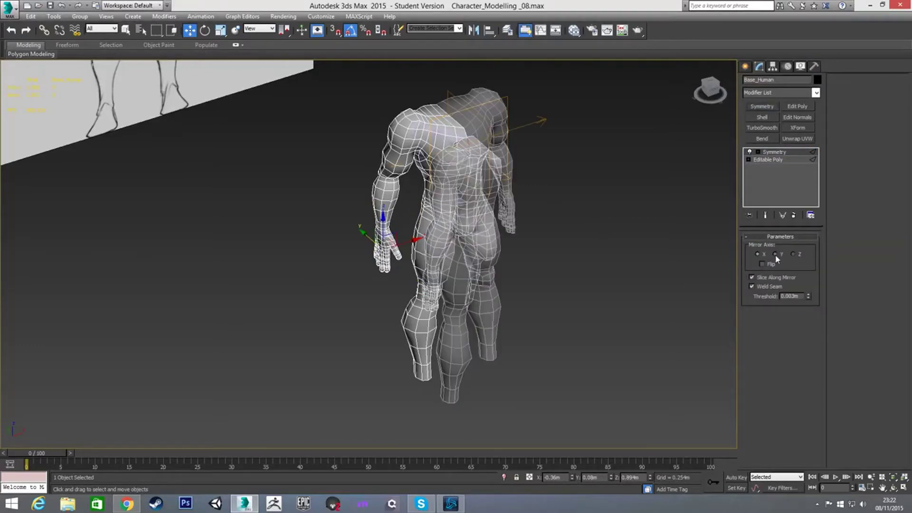
Add a TurboSmooth modifier with 1 iteration to the mirrored body and turn off the display of edged faces.
left_click(762, 128)
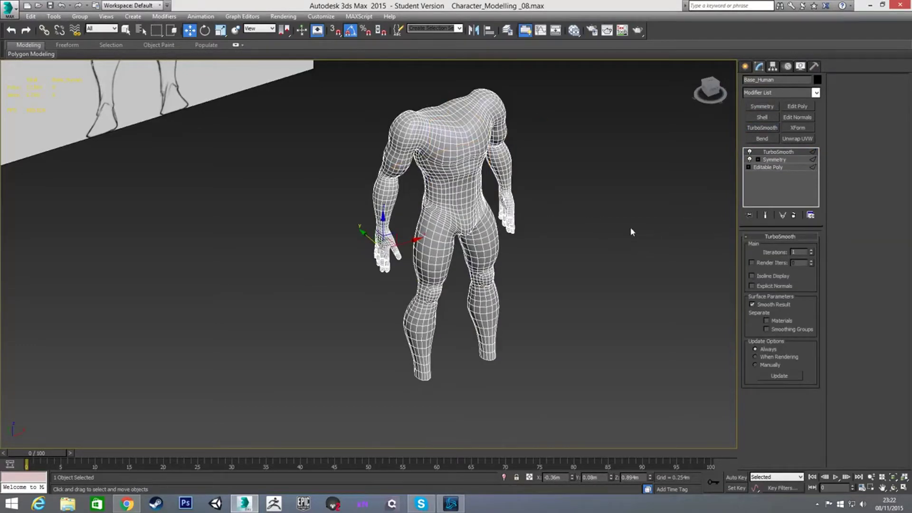
left_click(631, 230)
key("F4")
Inspect the smoothed knees up close, both shaded and with the mesh wireframe shown.
mouse_move(490, 246)
middle_mouse_down("alt")
mouse_move(501, 205)
mouse_move(477, 274)
middle_mouse_up("alt")
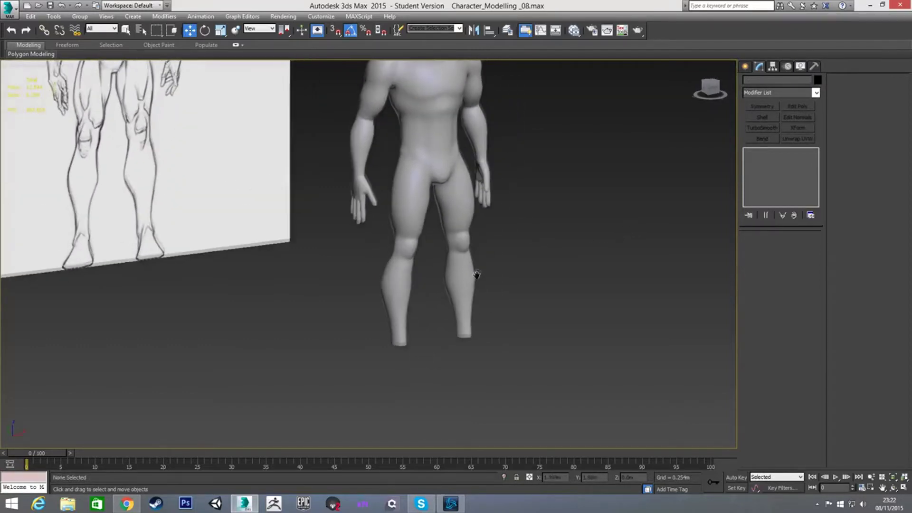
mouse_move(439, 239)
middle_mouse_down()
mouse_move(444, 271)
mouse_move(440, 254)
mouse_move(378, 284)
middle_mouse_up()
scroll(445, 271, "down", 3)
scroll(330, 271, "up", 3)
scroll(409, 259, "up", 2)
left_click(420, 250)
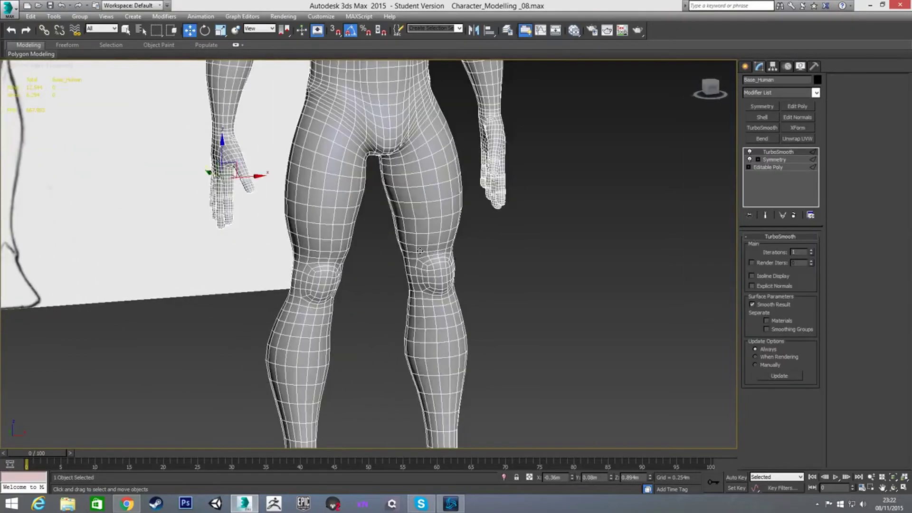
scroll(436, 277, "up", 2)
scroll(472, 230, "up", 2)
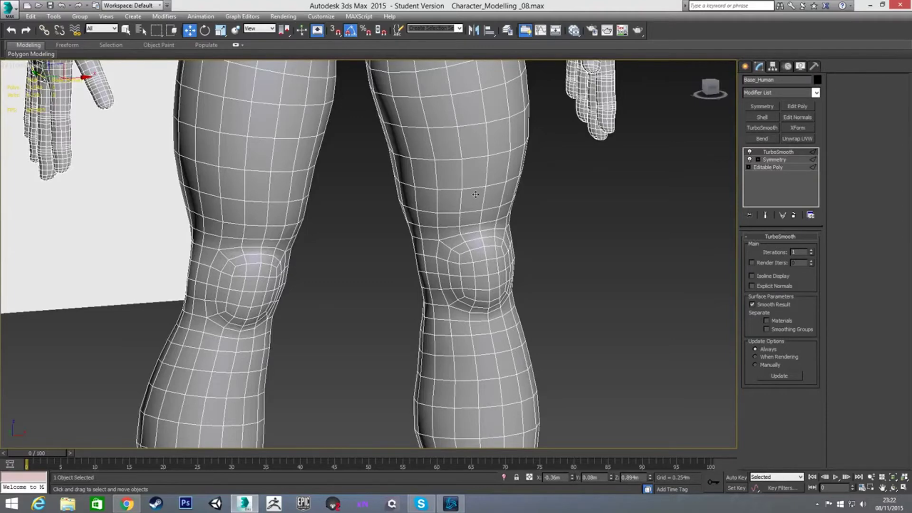
left_click(547, 264)
scroll(545, 259, "down", 3)
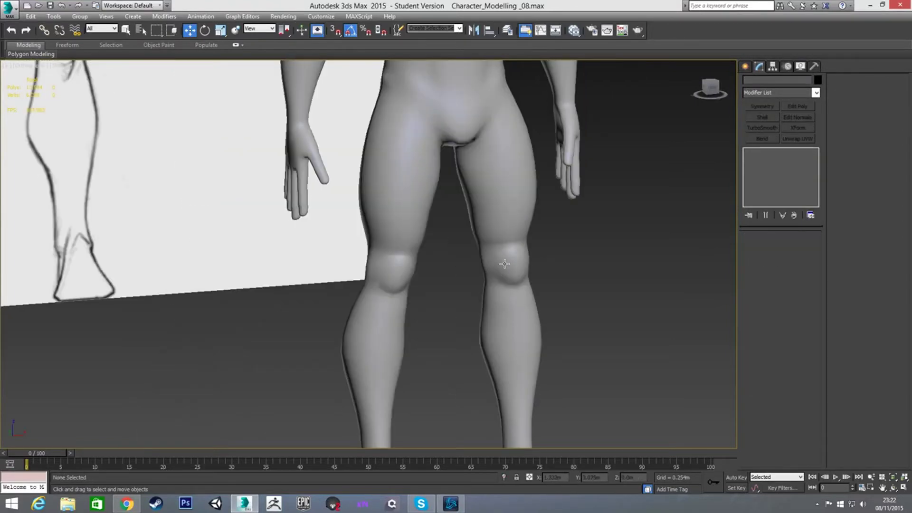
Examine the smoothed legs and overall body proportions from several angles beside the reference sketches.
scroll(505, 264, "down", 2)
middle_click_drag(446, 285, 509, 302, "alt")
middle_click_drag(434, 280, 640, 275, "alt")
scroll(498, 221, "up", 4)
scroll(493, 245, "down", 3)
scroll(315, 249, "up", 4)
middle_click_drag(346, 288, 349, 266, "alt")
scroll(354, 297, "down", 2)
middle_click_drag(357, 342, 362, 306)
scroll(375, 276, "down", 2)
scroll(379, 315, "up", 5)
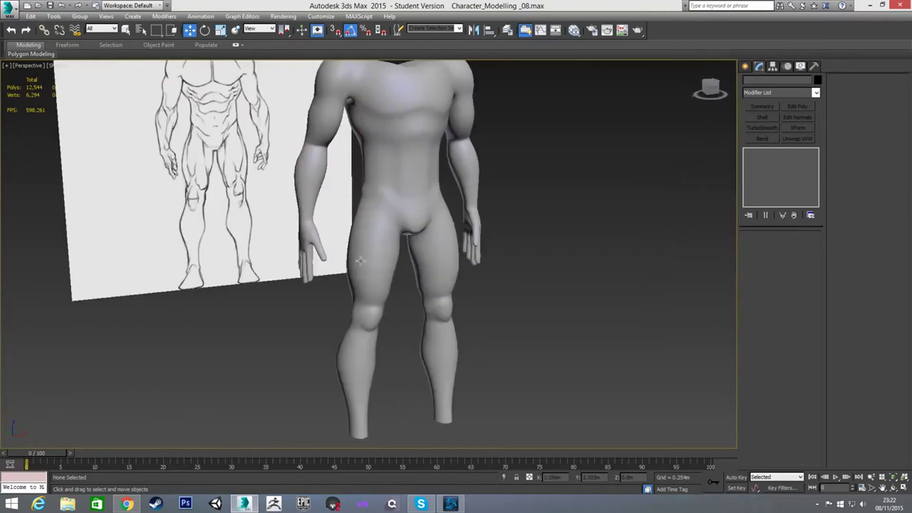
scroll(358, 279, "down", 5)
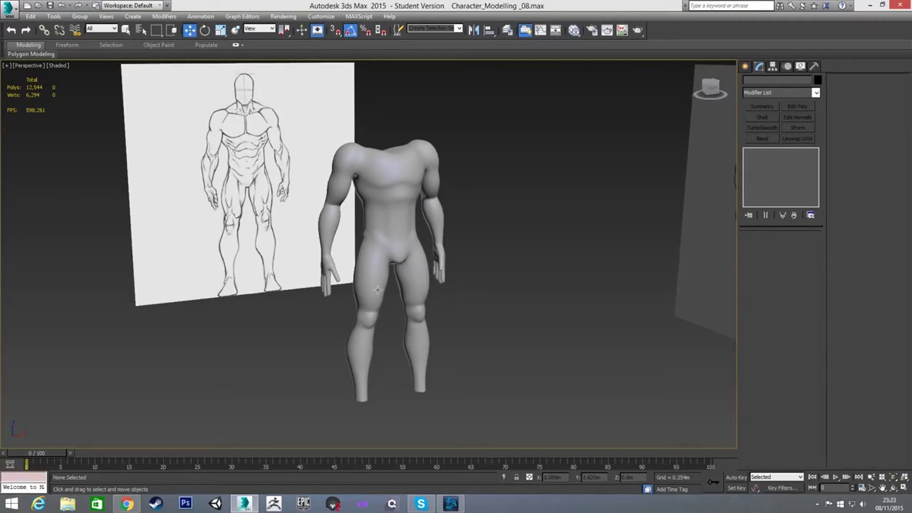
middle_click_drag(393, 300, 411, 310, "alt")
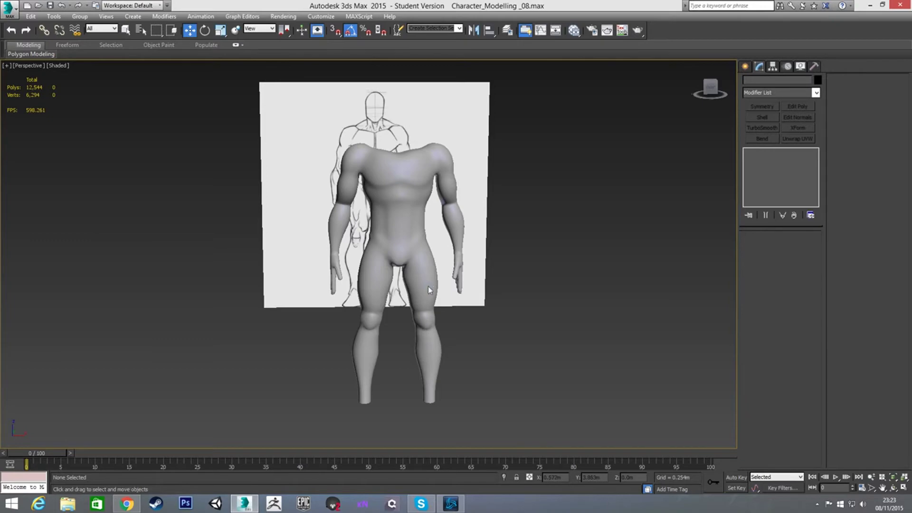
scroll(429, 290, "up", 4)
Return to vertex editing of the base Editable Poly with the mirrored, smoothed end result shown.
left_click(372, 275)
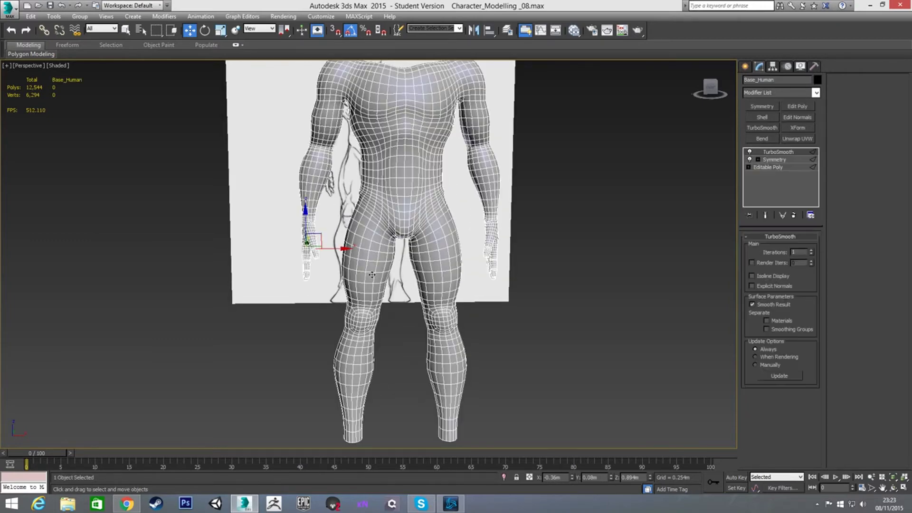
left_click(760, 169)
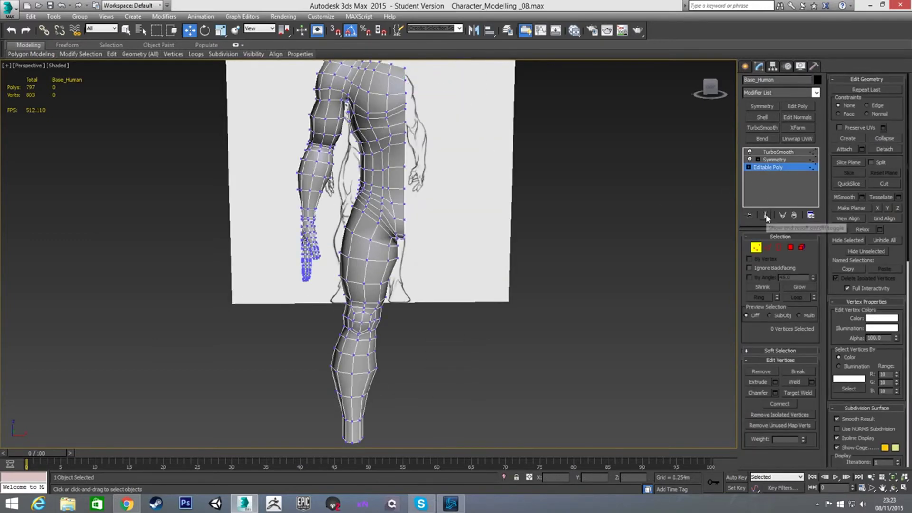
left_click(767, 216)
scroll(461, 255, "up", 3)
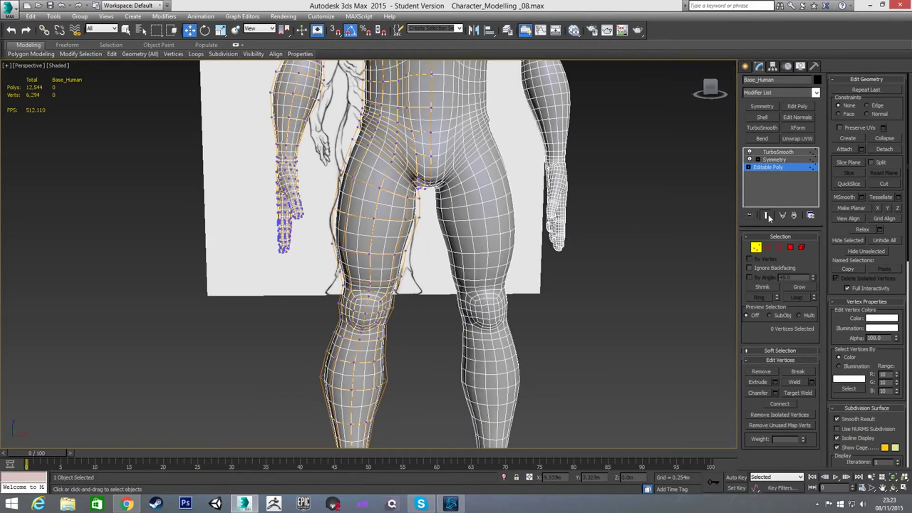
middle_click_drag(322, 270, 349, 253)
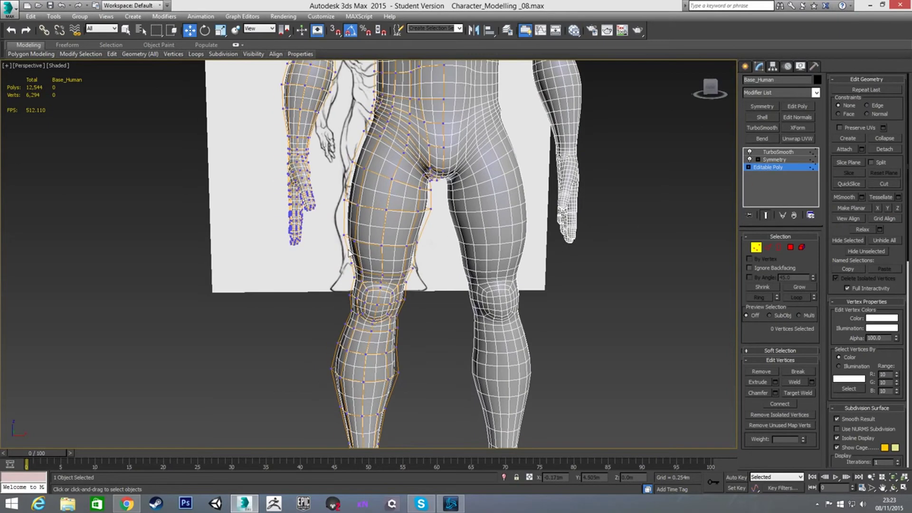
Move the three outer-side vertices of the lower thigh loop slightly outward to widen the thigh.
left_click_drag(337, 230, 362, 252)
left_click_drag(337, 193, 357, 165)
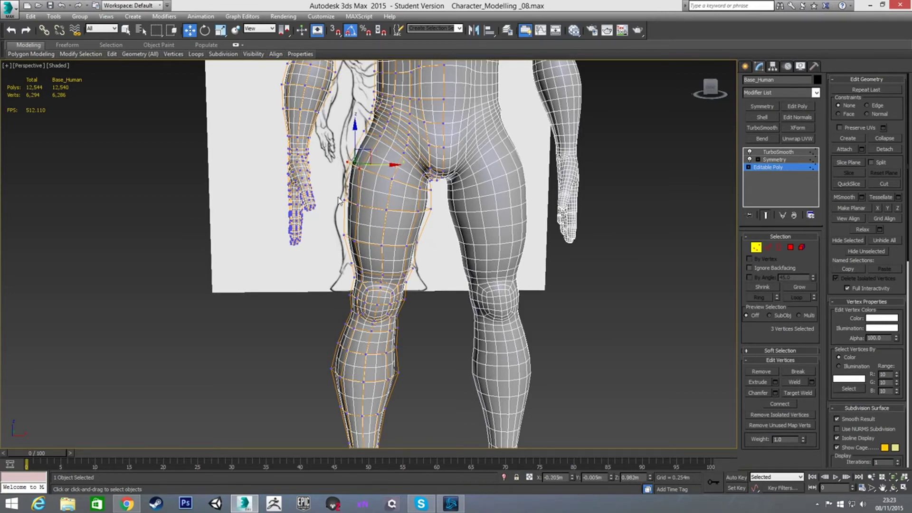
left_click_drag(337, 228, 373, 238)
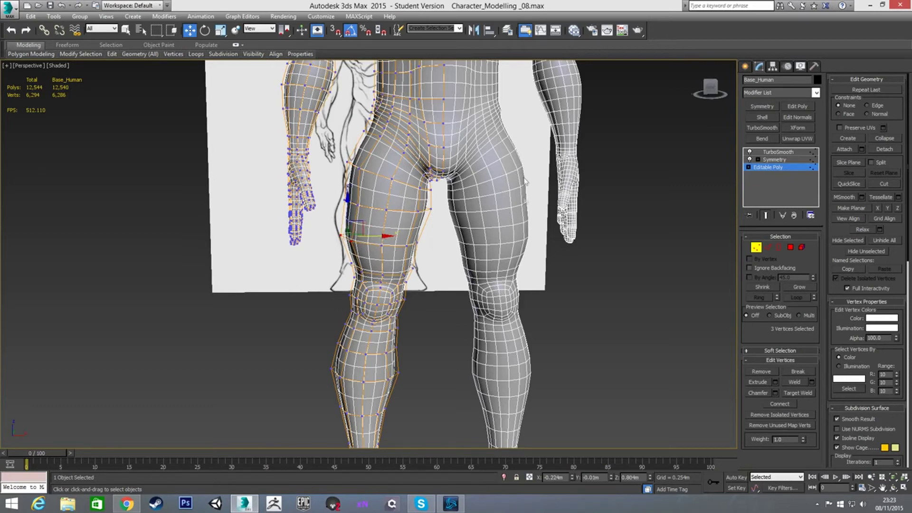
left_click(428, 257)
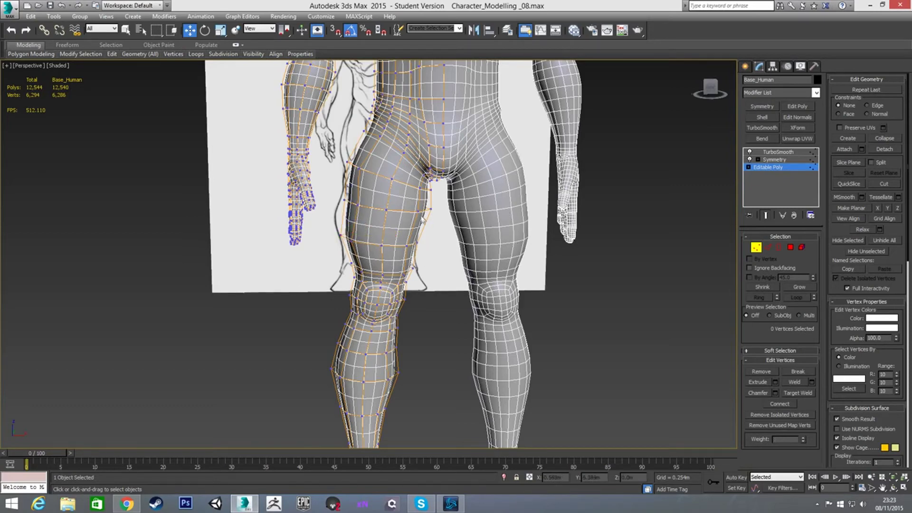
Move the inner-side vertices of the upper thigh loop 0.01 m away from the body's centre and those of the loop below toward it.
mouse_move(433, 203)
left_mouse_down()
mouse_move(411, 220)
mouse_move(440, 208)
left_mouse_up()
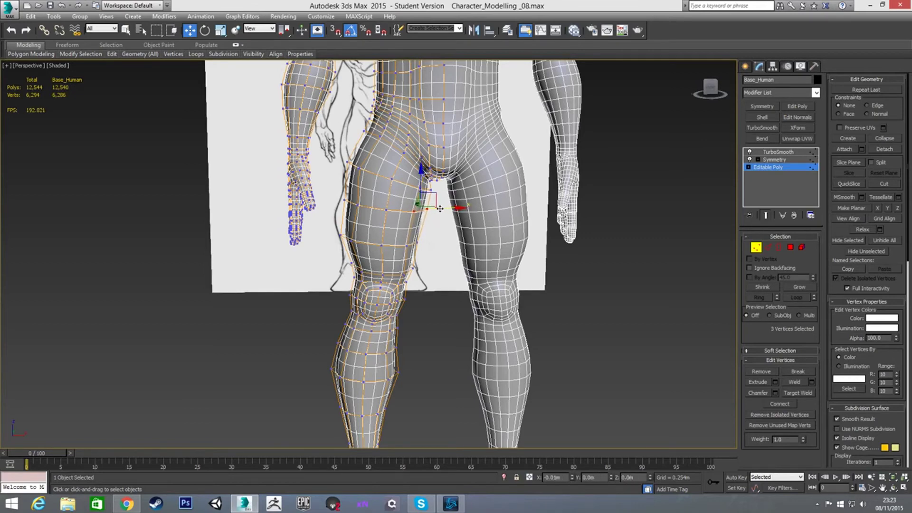
left_click_drag(441, 210, 444, 244)
left_click(437, 229)
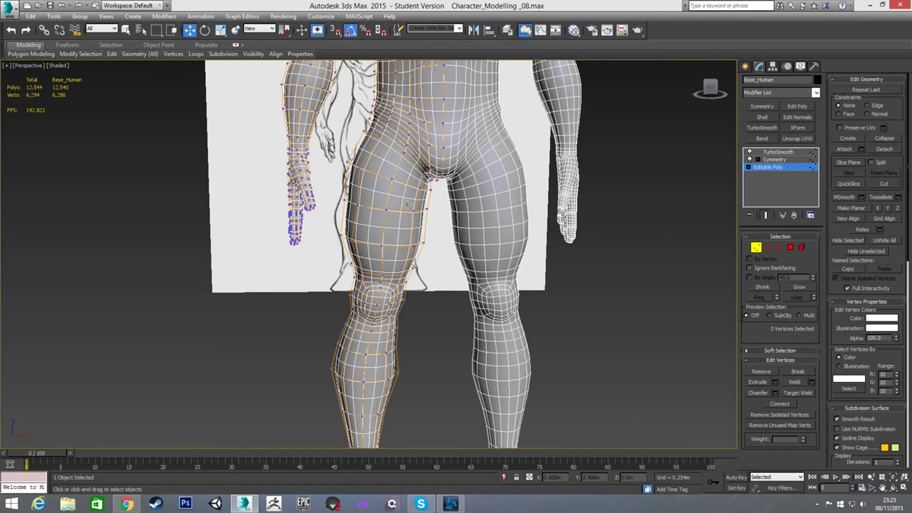
Move the two inner-side vertices of the upper thigh loop about 0.006 m toward the body's centre.
left_click_drag(427, 209, 435, 220)
key("ctrl+z")
left_click(433, 227)
left_click_drag(425, 198, 410, 219)
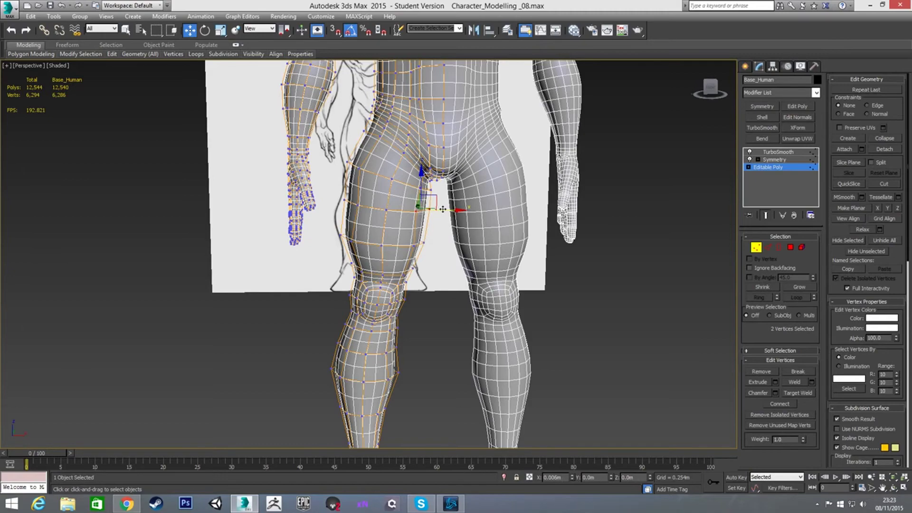
left_click(446, 286)
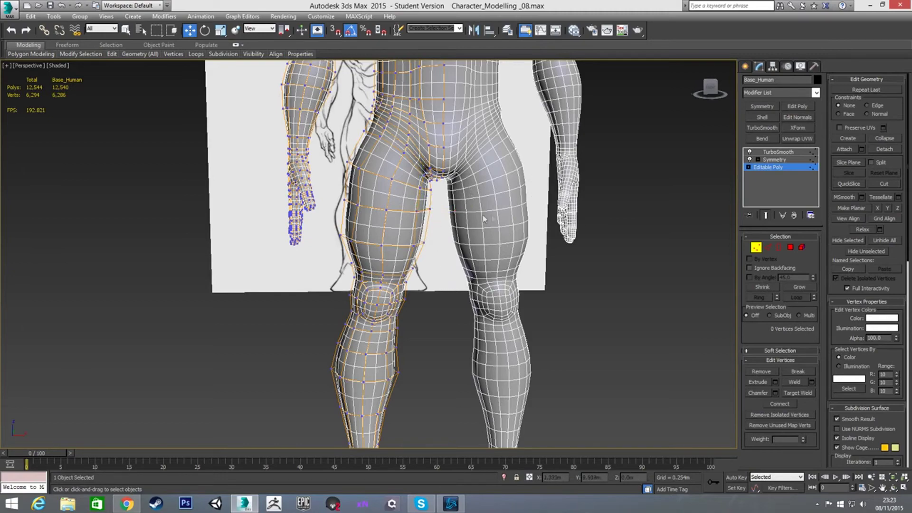
Leave vertex editing, return to the TurboSmooth level of the modifier stack, and deselect the body.
middle_click_drag(427, 229, 456, 259, "alt")
left_click(756, 247)
left_click(766, 216)
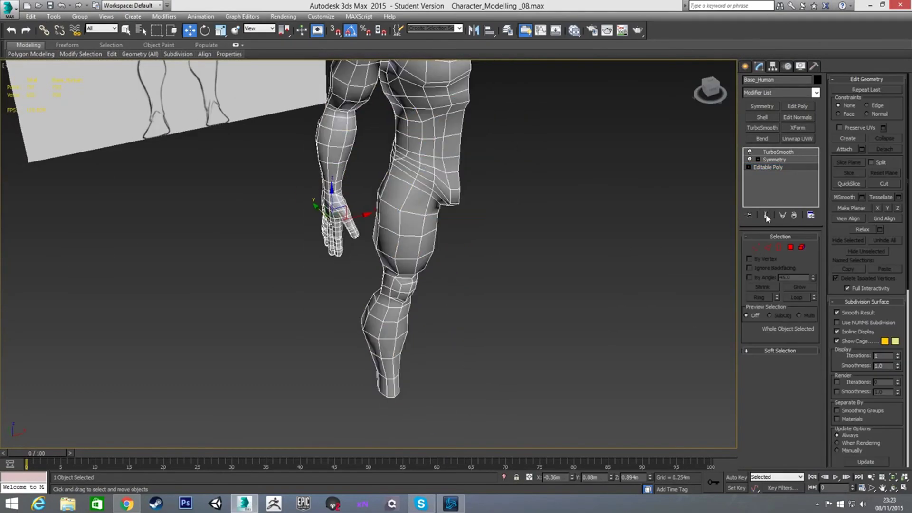
left_click(775, 152)
middle_click_drag(605, 185, 493, 289)
left_click(561, 259)
Examine the whole smoothed body beside the reference sketches, with and without edged faces displayed.
scroll(546, 264, "down", 5)
scroll(493, 290, "up", 1)
key("F4")
middle_click_drag(413, 300, 431, 289)
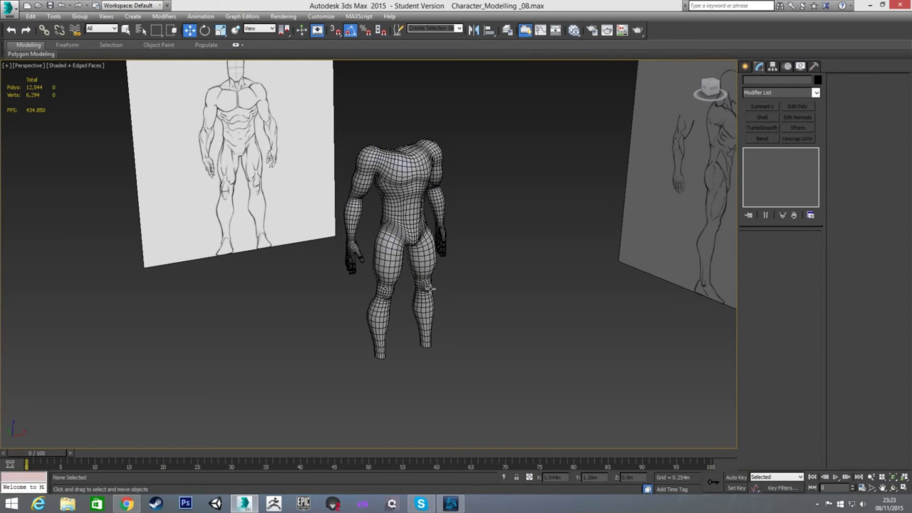
key("F4")
left_click(411, 230)
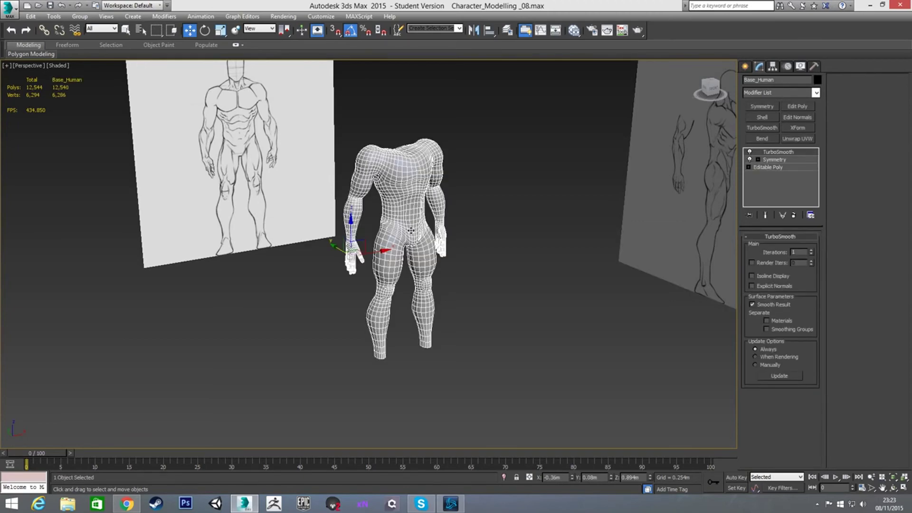
middle_click_drag(501, 240, 428, 297, "alt")
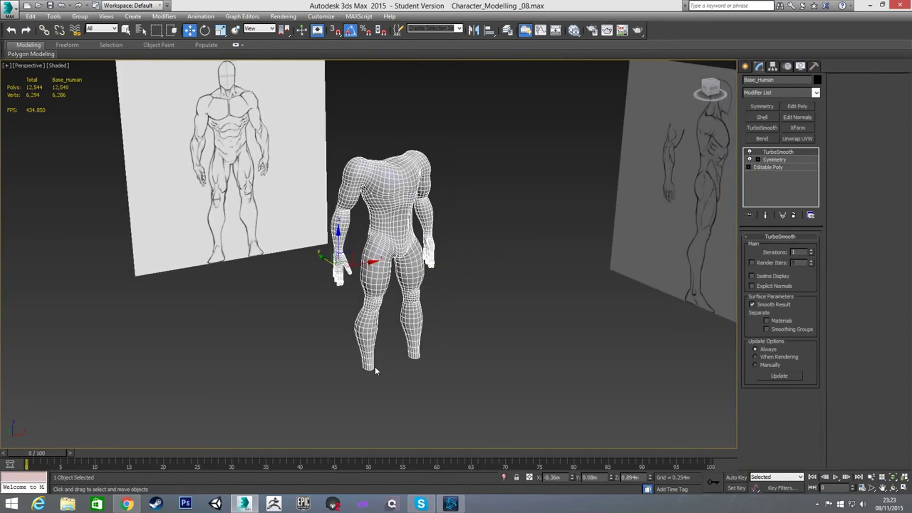
left_click(465, 241)
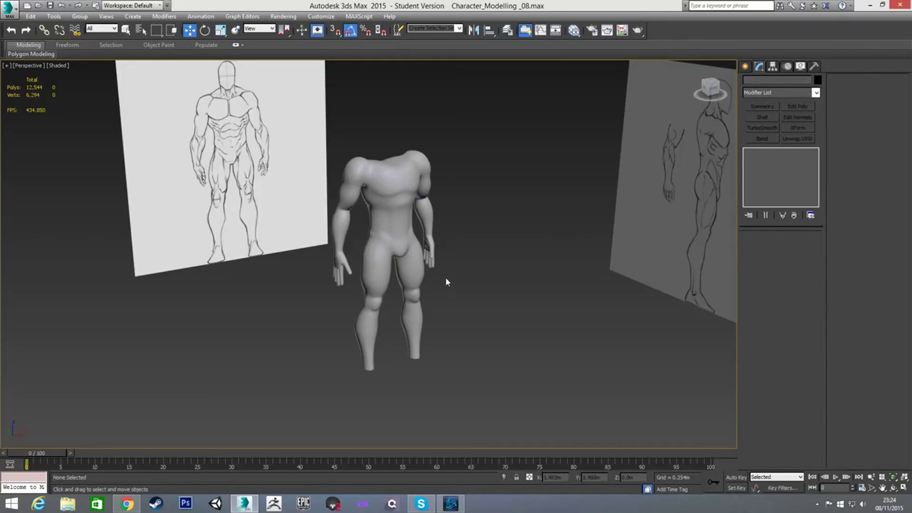
key("F4")
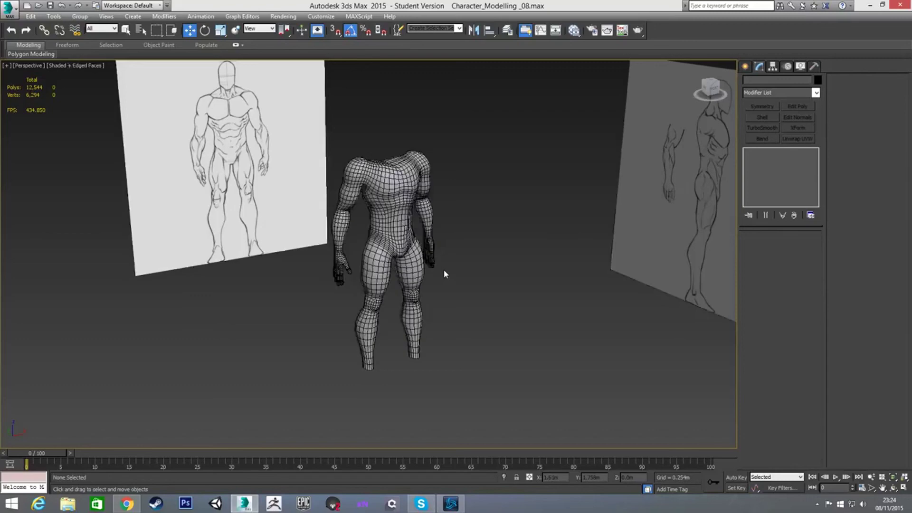